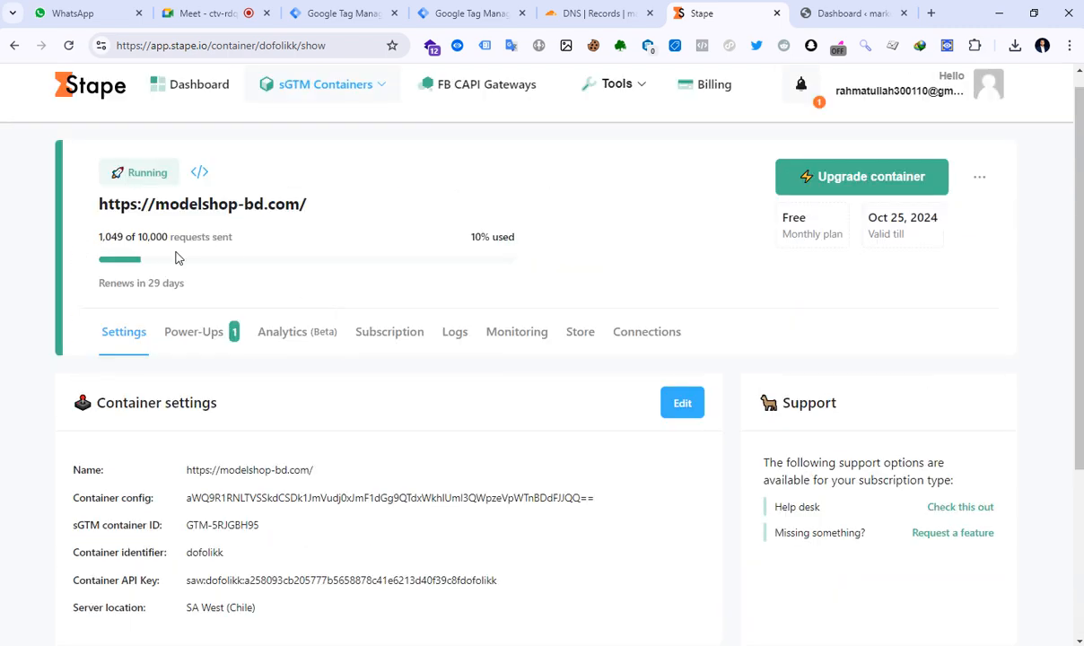
Step: Start adding a custom domain to the container's tagging server URLs
scroll(263, 416, "down", 3)
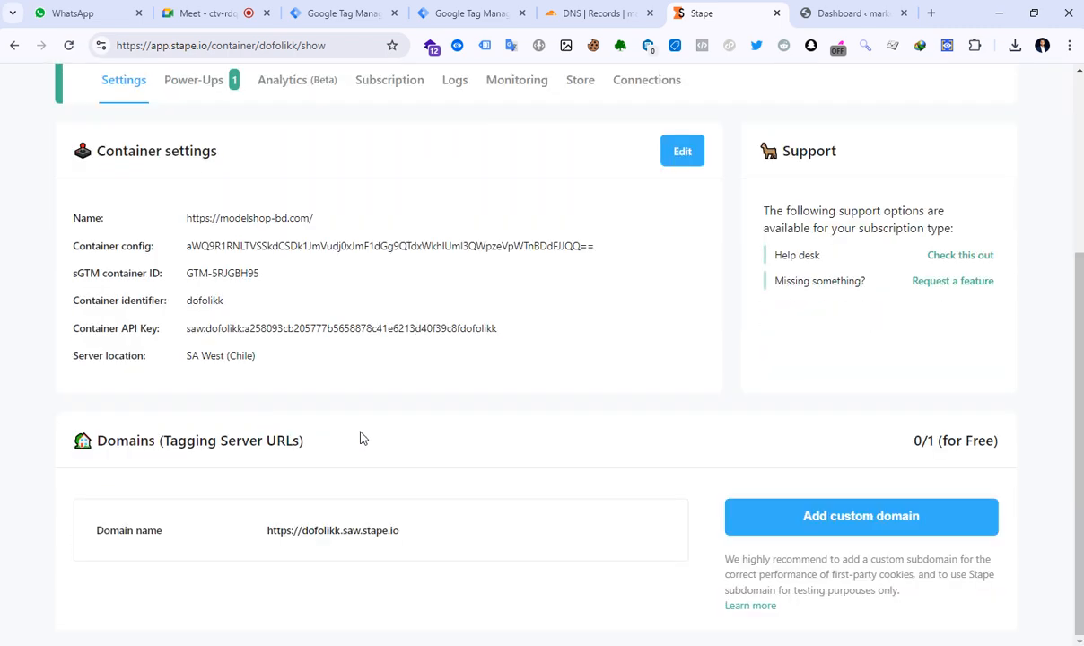
scroll(365, 436, "up", 1)
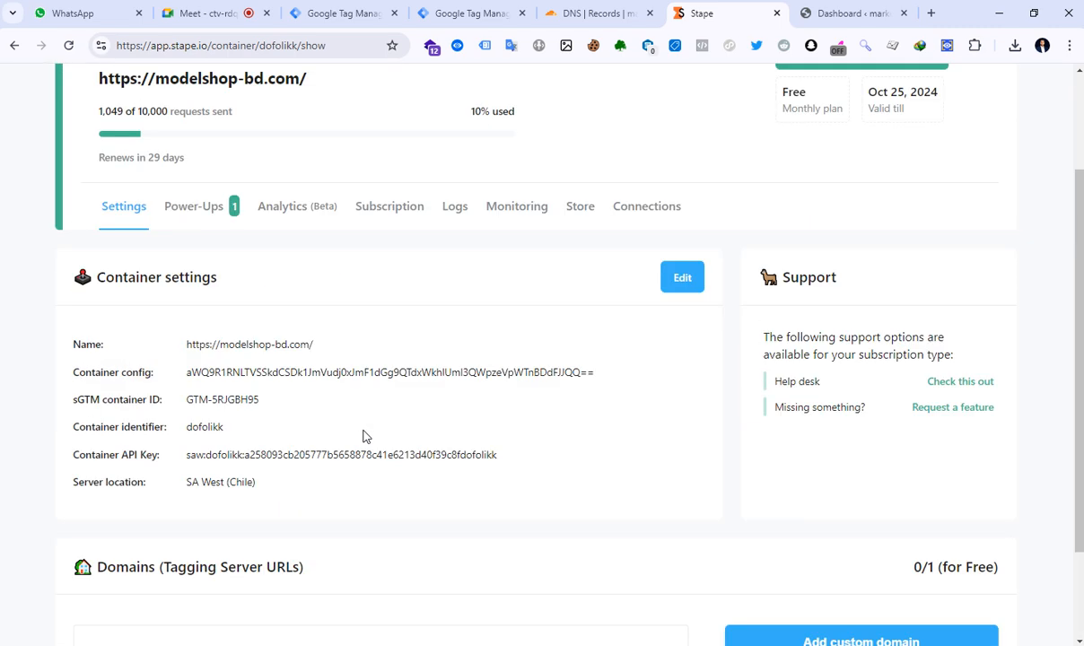
scroll(364, 436, "up", 1)
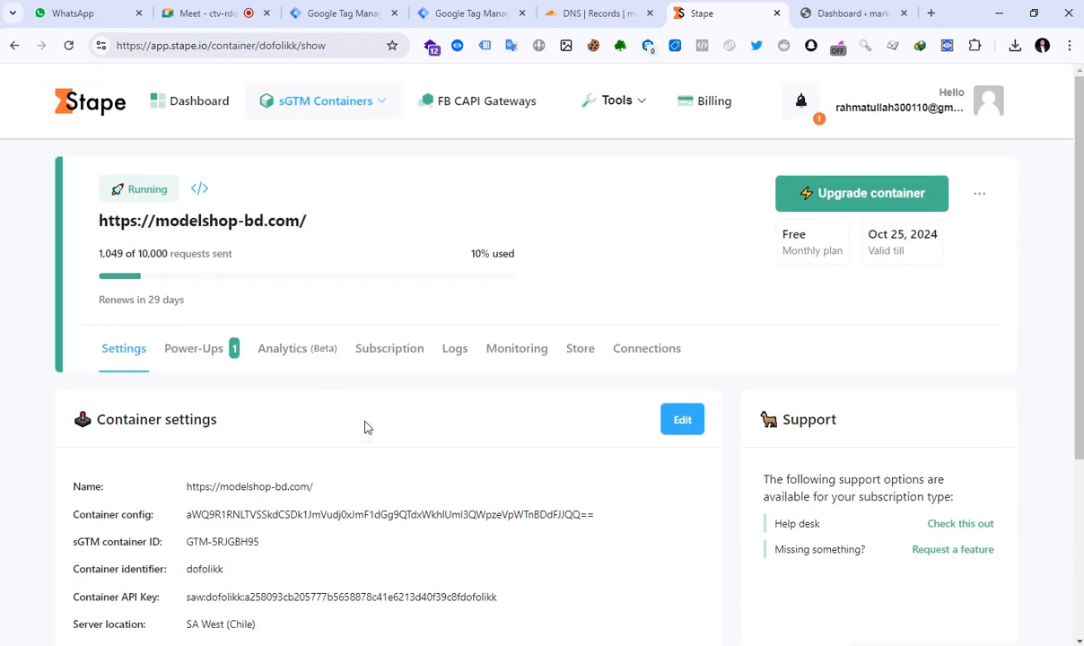
scroll(365, 428, "down", 1)
scroll(358, 417, "up", 1)
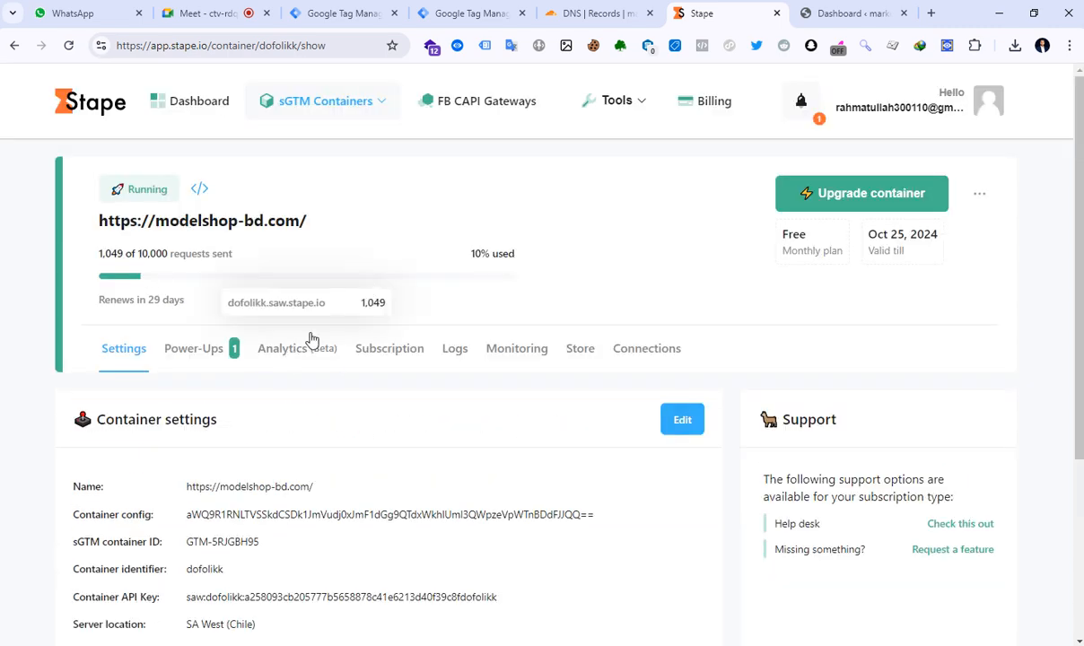
scroll(310, 359, "down", 2)
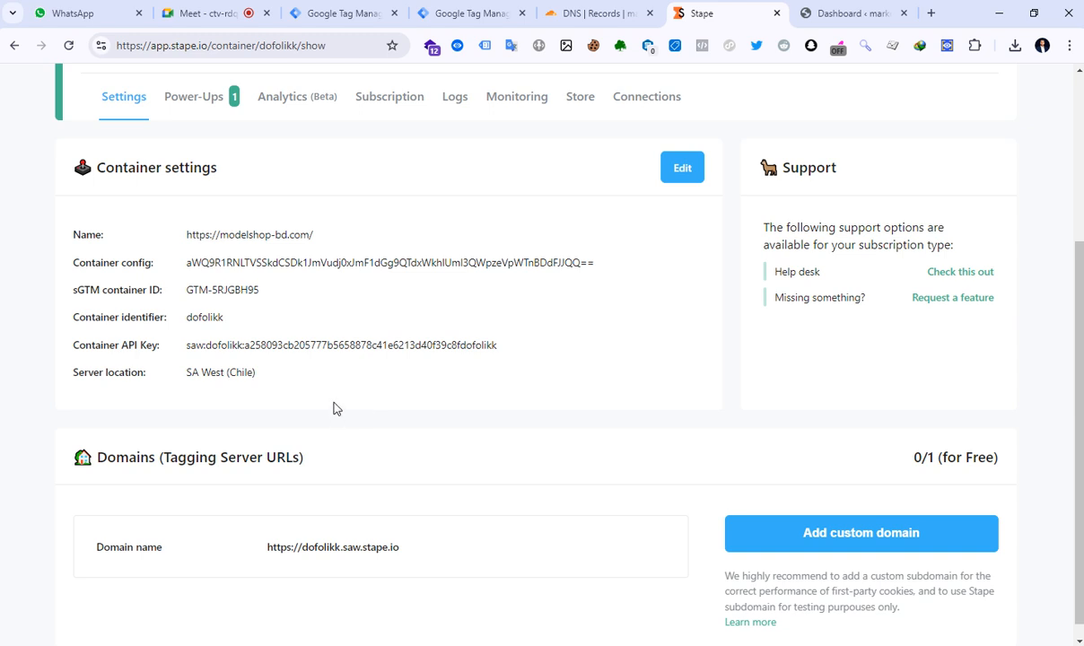
scroll(431, 419, "down", 1)
left_click(865, 519)
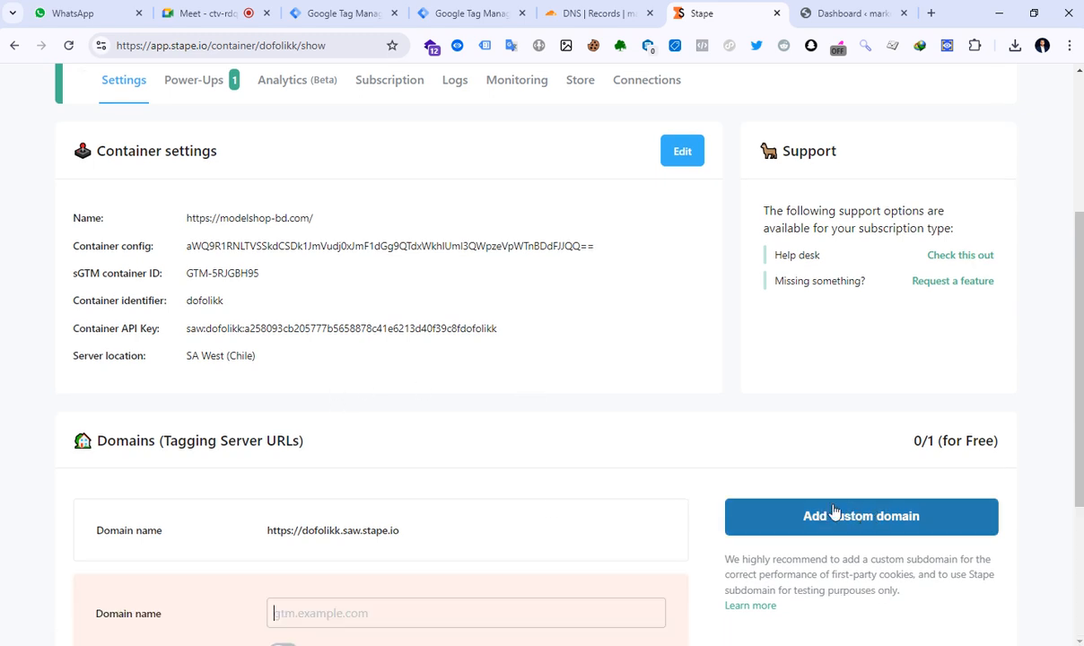
scroll(358, 435, "down", 2)
Step: Begin the custom domain name with a first name as the subdomain prefix, followed by a dot
left_click(330, 362)
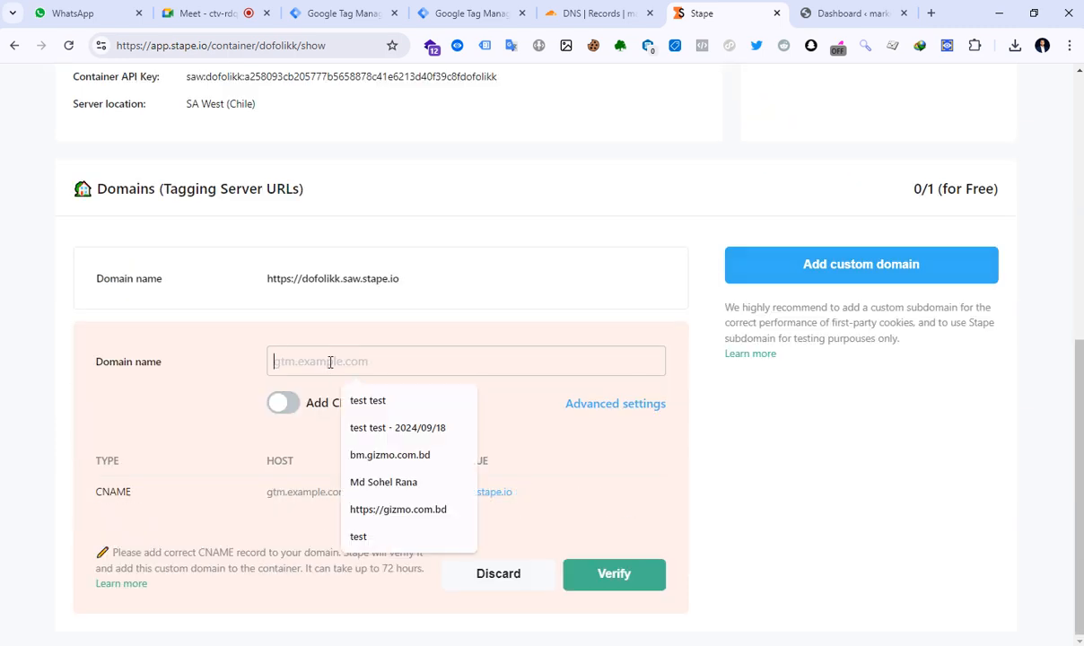
left_click(245, 373)
left_click(306, 364)
type("sohel")
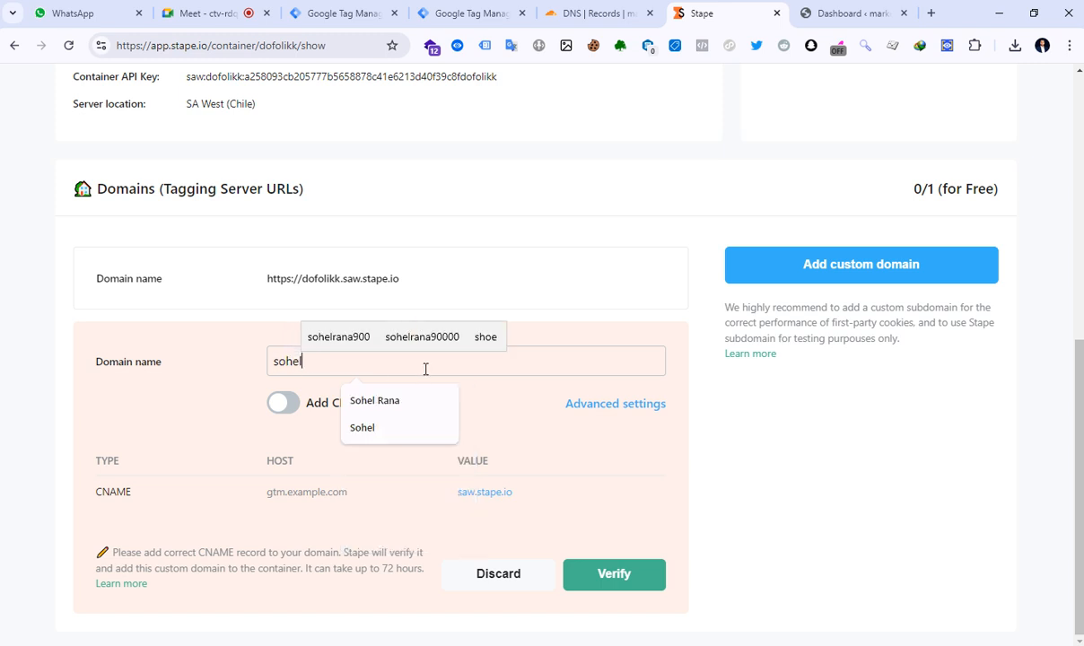
type(".")
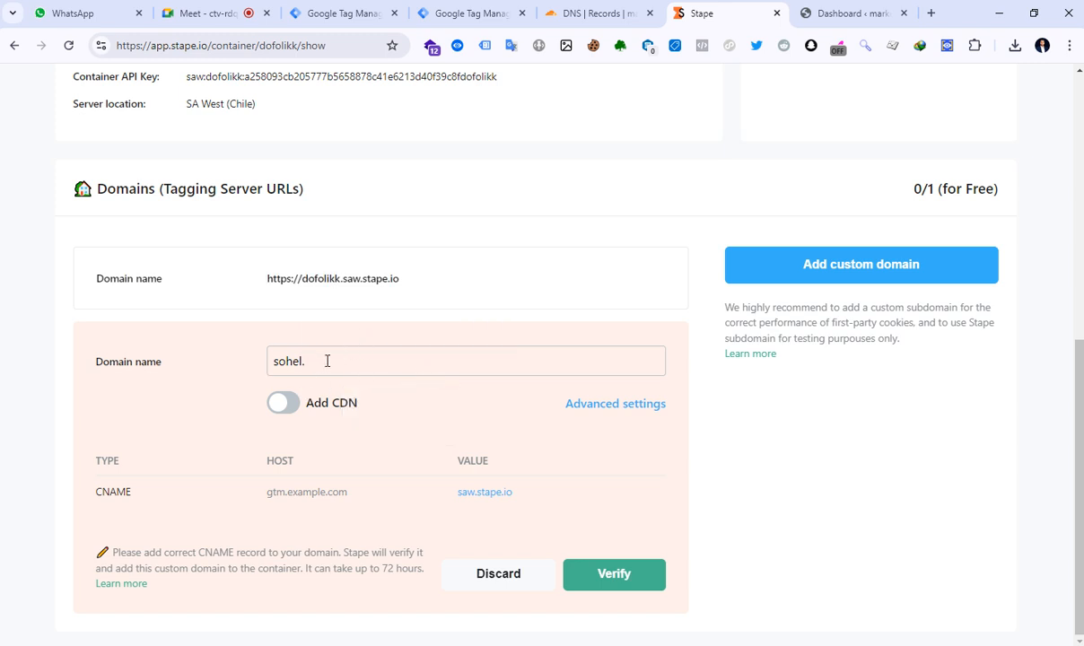
Step: Complete the custom domain name with marketshops.store, copied from the WordPress dashboard's address
left_click(830, 19)
left_click_drag(237, 45, 150, 45)
right_click(164, 49)
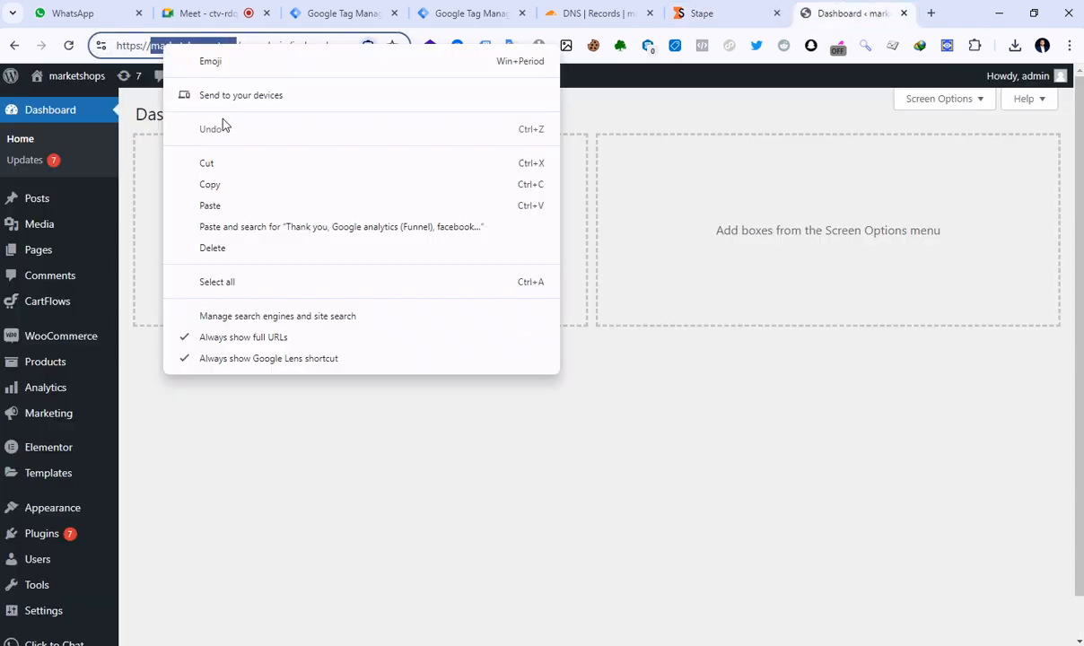
left_click(235, 181)
left_click(693, 16)
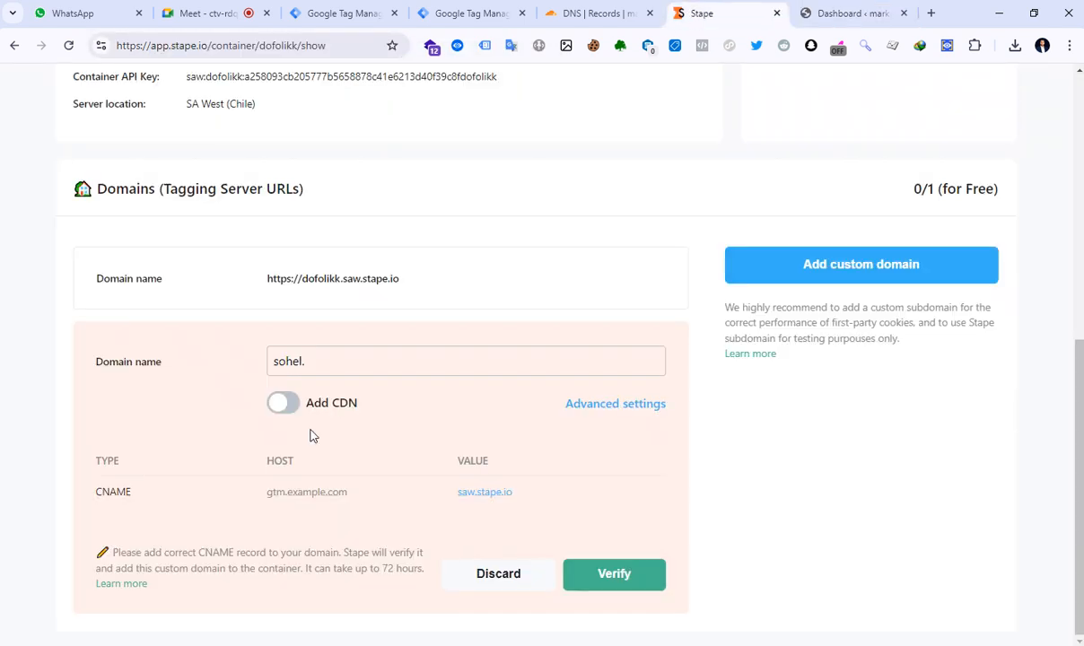
right_click(351, 359)
left_click(380, 175)
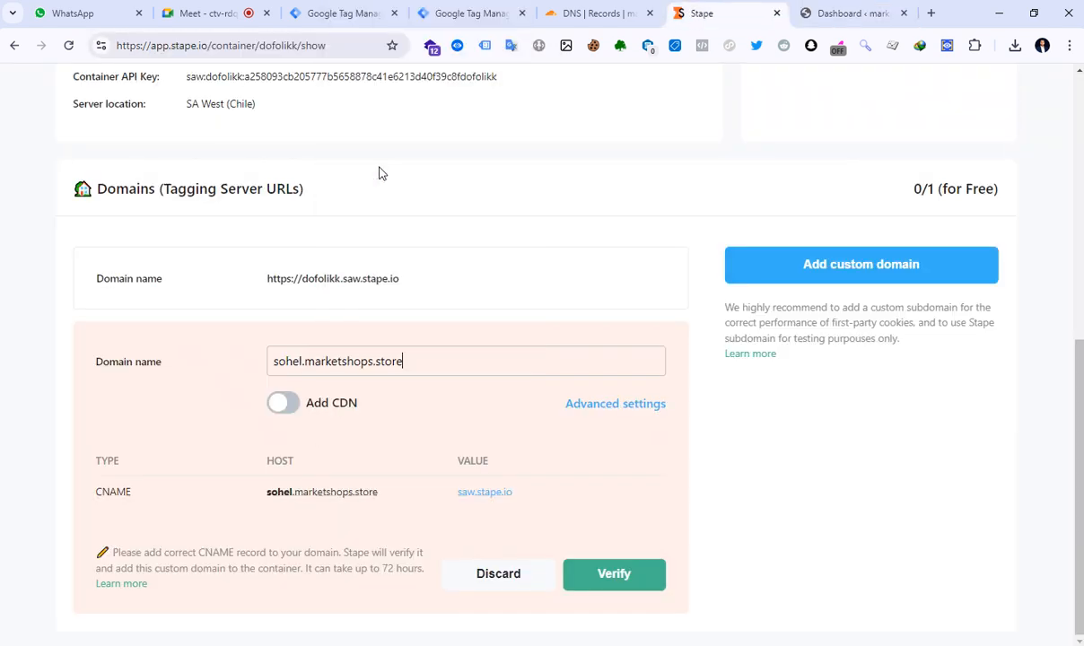
Step: Set the custom domain to use A records instead of CNAME records in its advanced settings
left_click(616, 406)
scroll(617, 411, "down", 3)
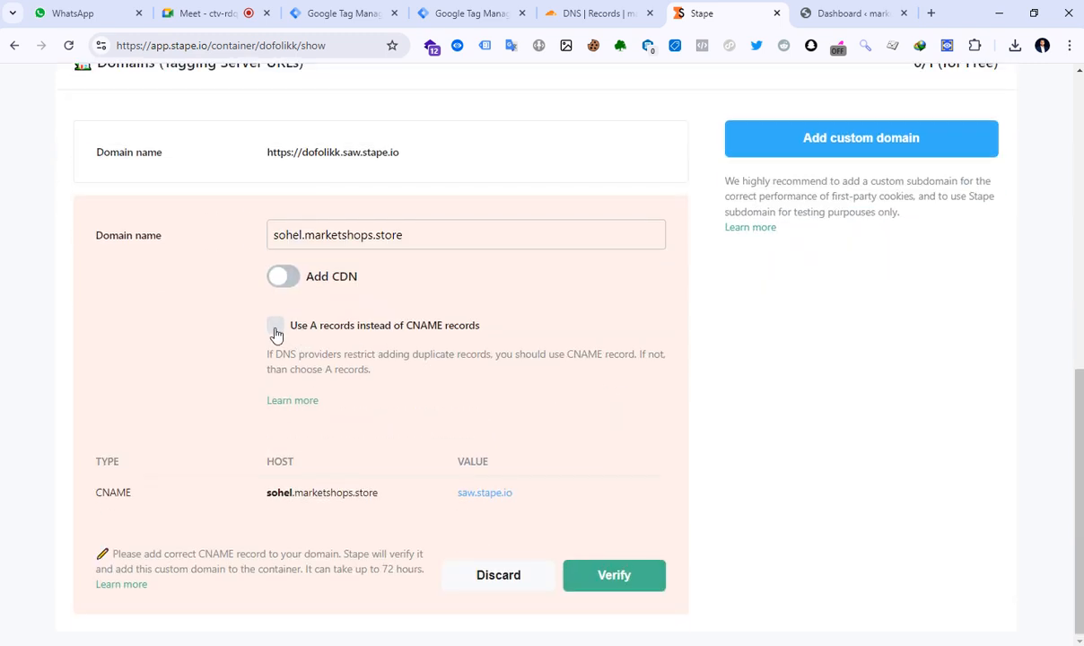
left_click(275, 327)
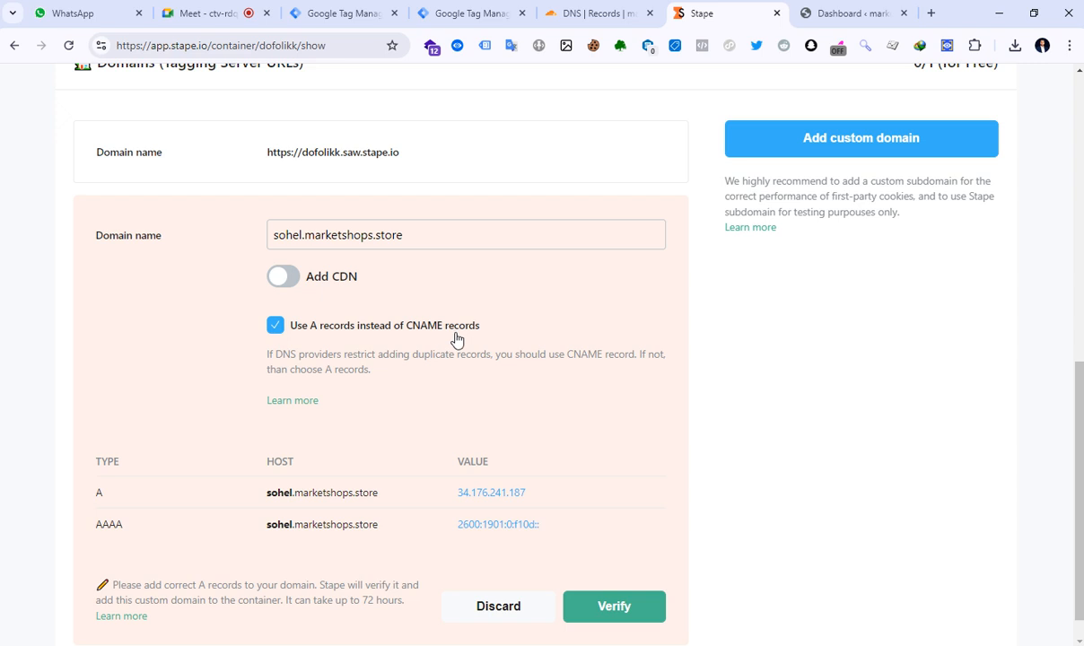
scroll(413, 370, "down", 1)
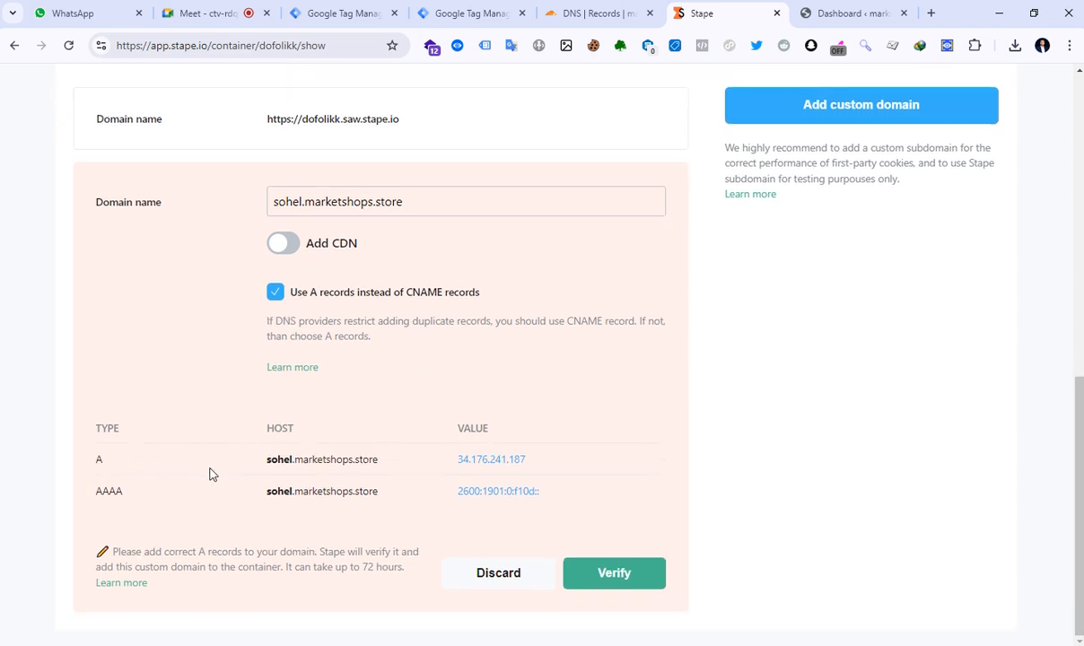
mouse_move(291, 464)
mouse_move(342, 465)
scroll(370, 434, "up", 3)
scroll(370, 435, "down", 3)
scroll(376, 264, "up", 3)
scroll(373, 296, "down", 3)
Step: Switch to Cloudflare and review the overview page of the marketshops.store domain
left_click(588, 14)
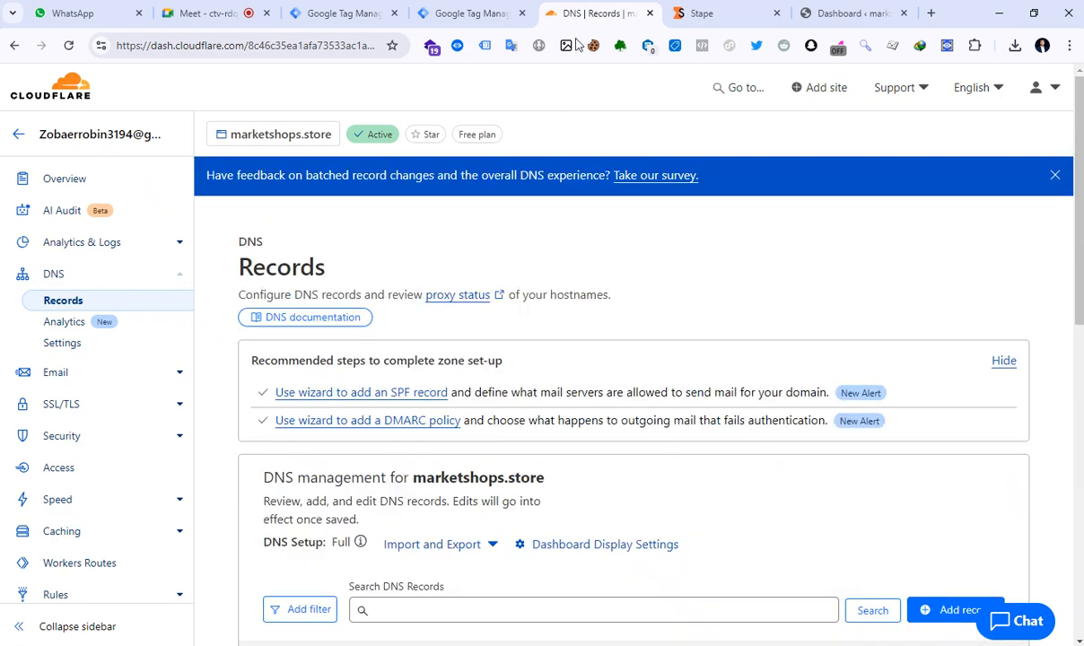
left_click(66, 182)
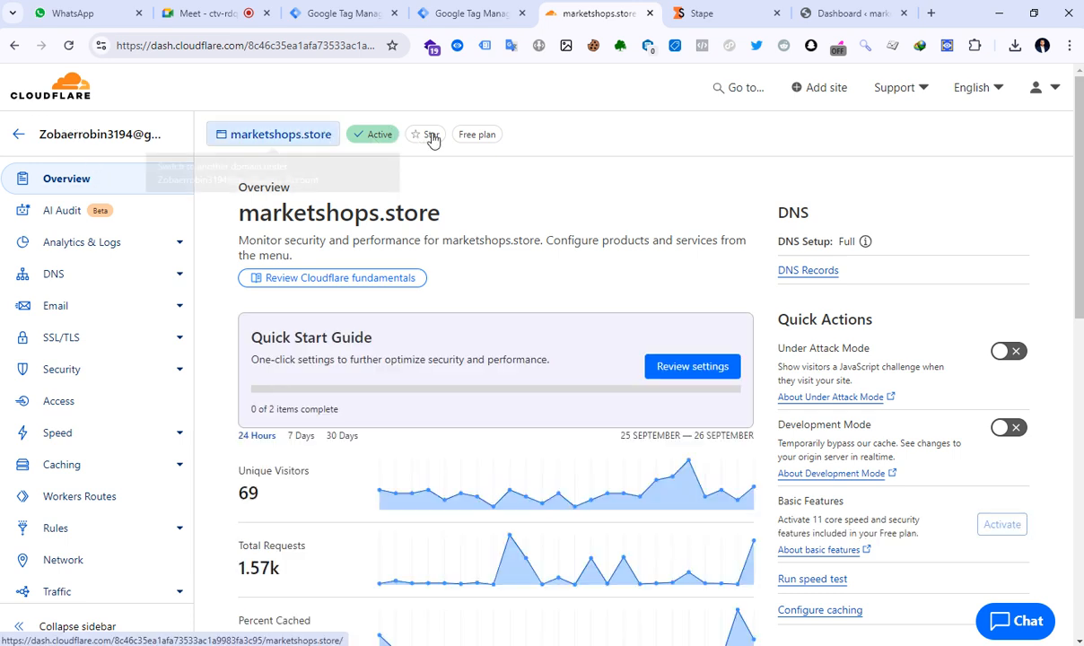
left_click(312, 139)
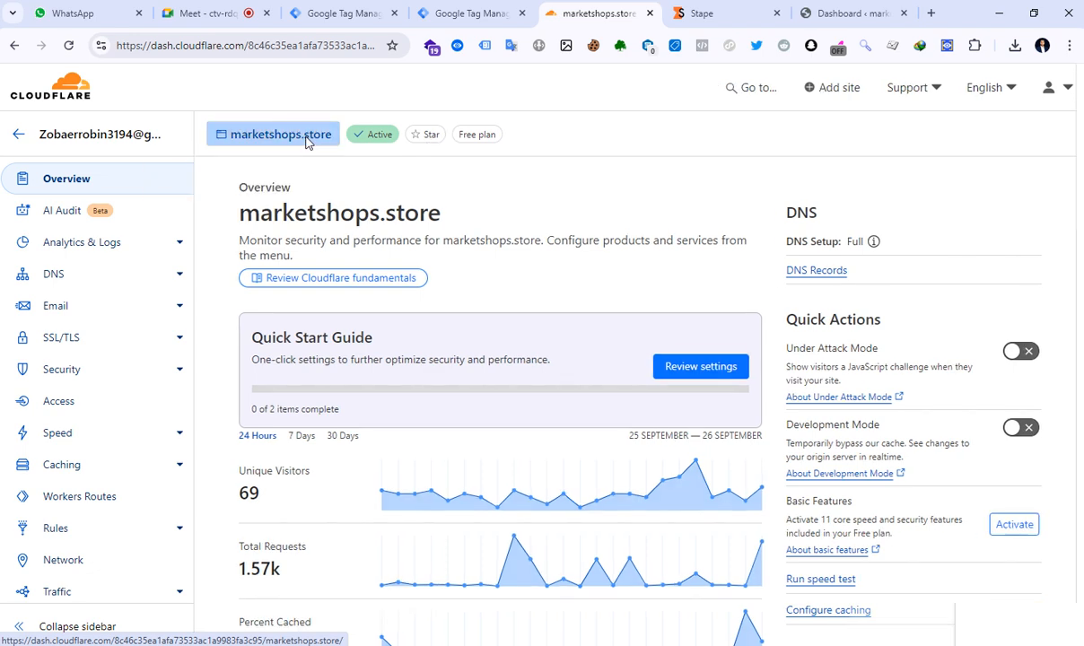
left_click(419, 181)
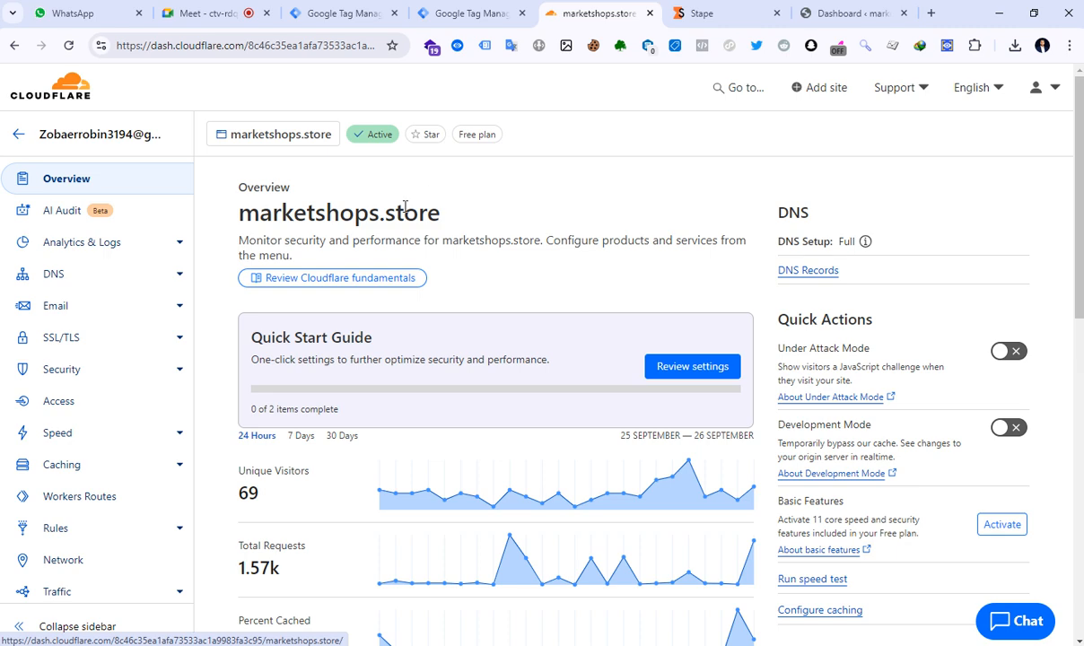
scroll(404, 225, "down", 5)
scroll(455, 314, "up", 5)
Step: Return to the Cloudflare account's home page and open the marketshops.store domain from its domain list
left_click(18, 134)
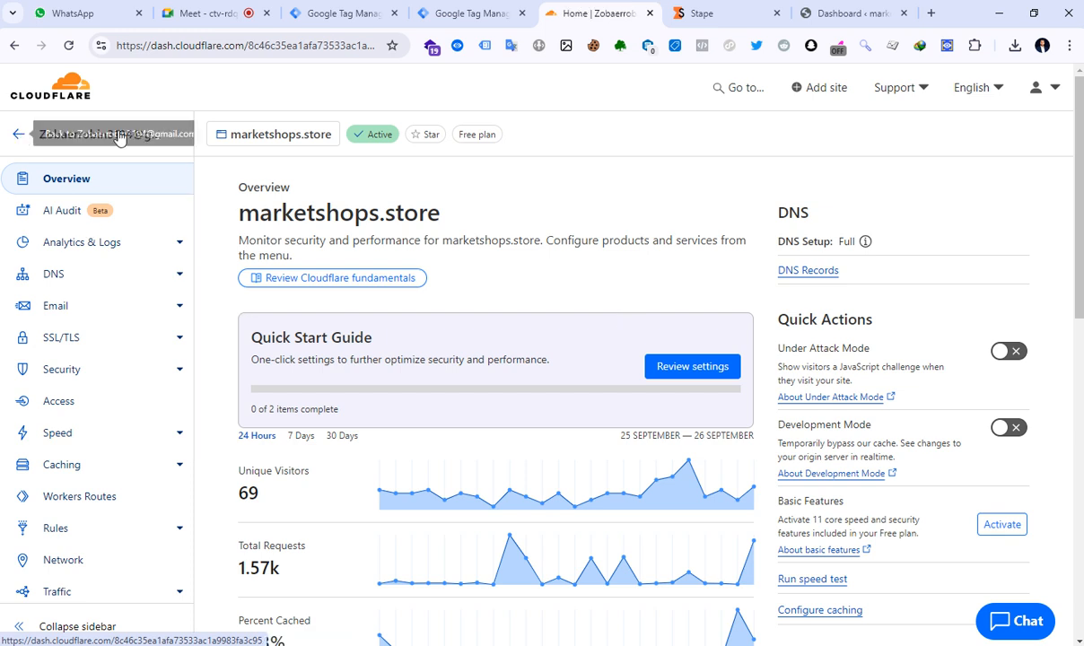
scroll(382, 440, "down", 1)
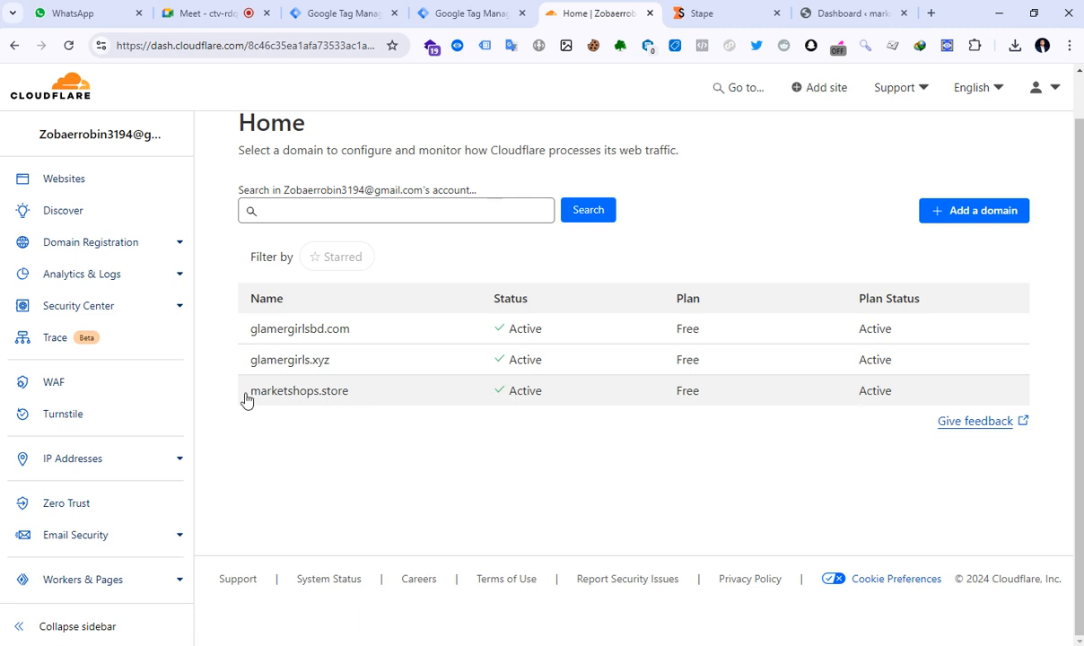
left_click(300, 393)
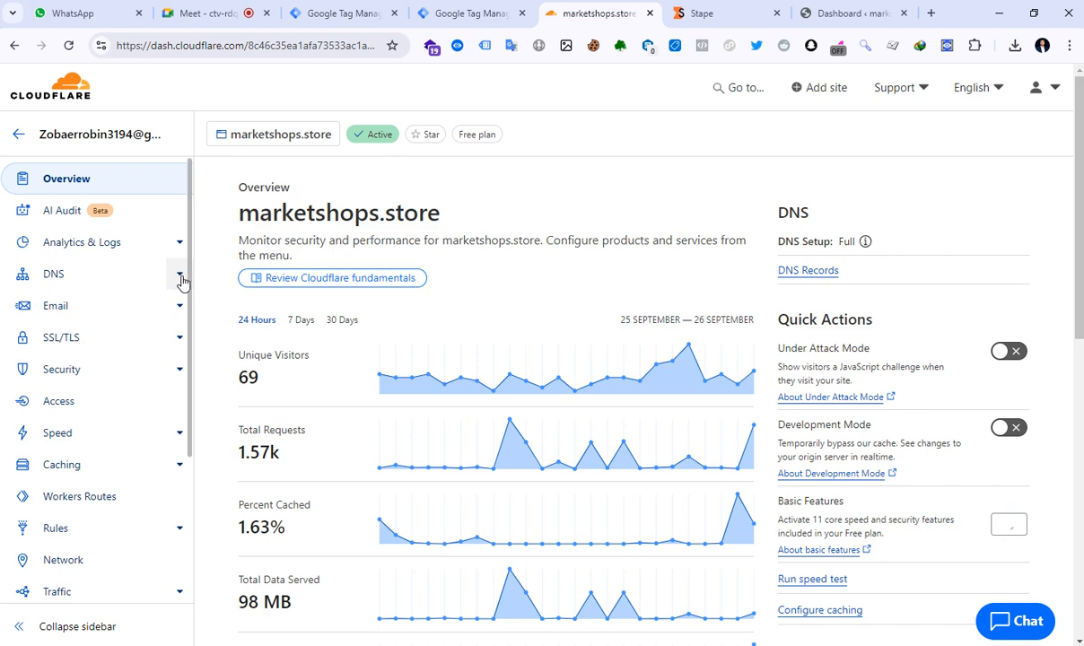
Step: Open the DNS records page for marketshops.store
left_click(155, 281)
scroll(537, 406, "down", 5)
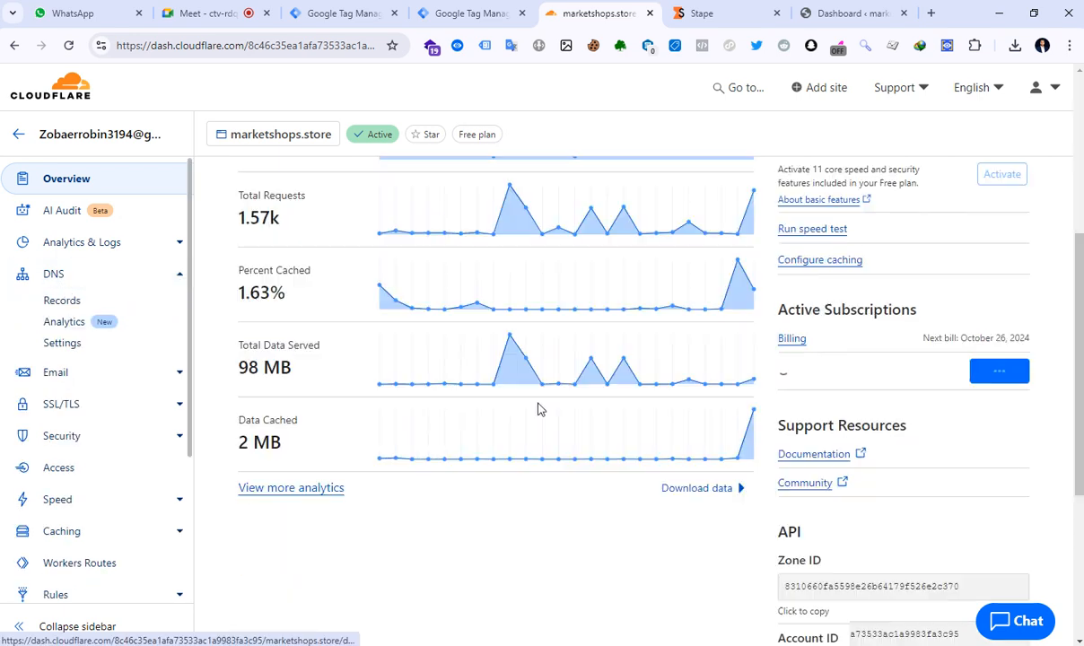
scroll(537, 409, "down", 3)
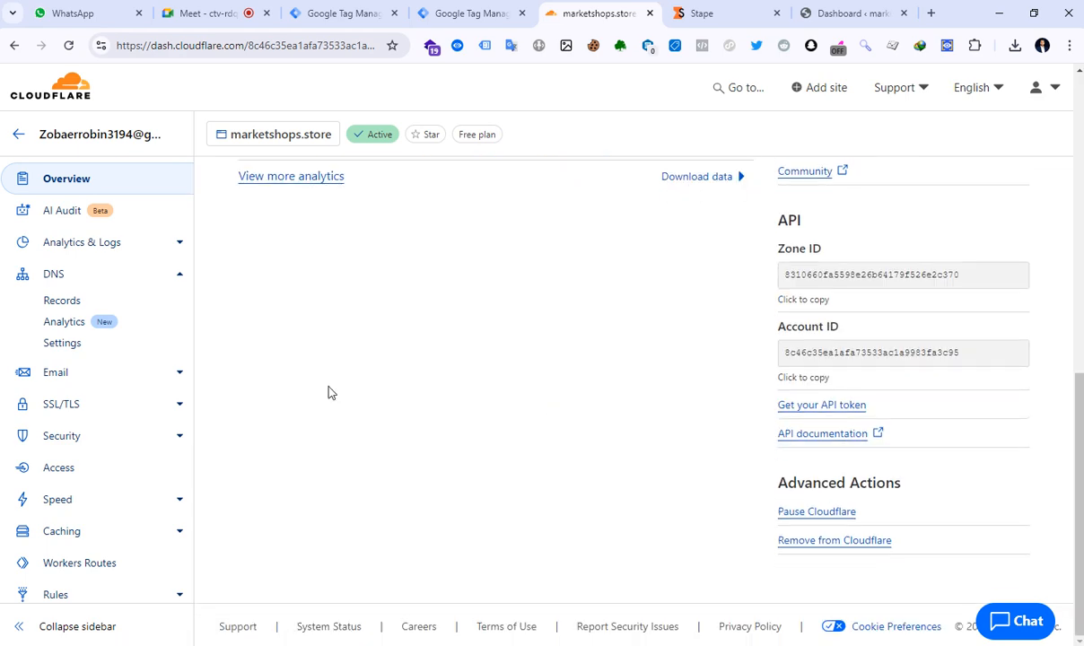
scroll(329, 393, "up", 10)
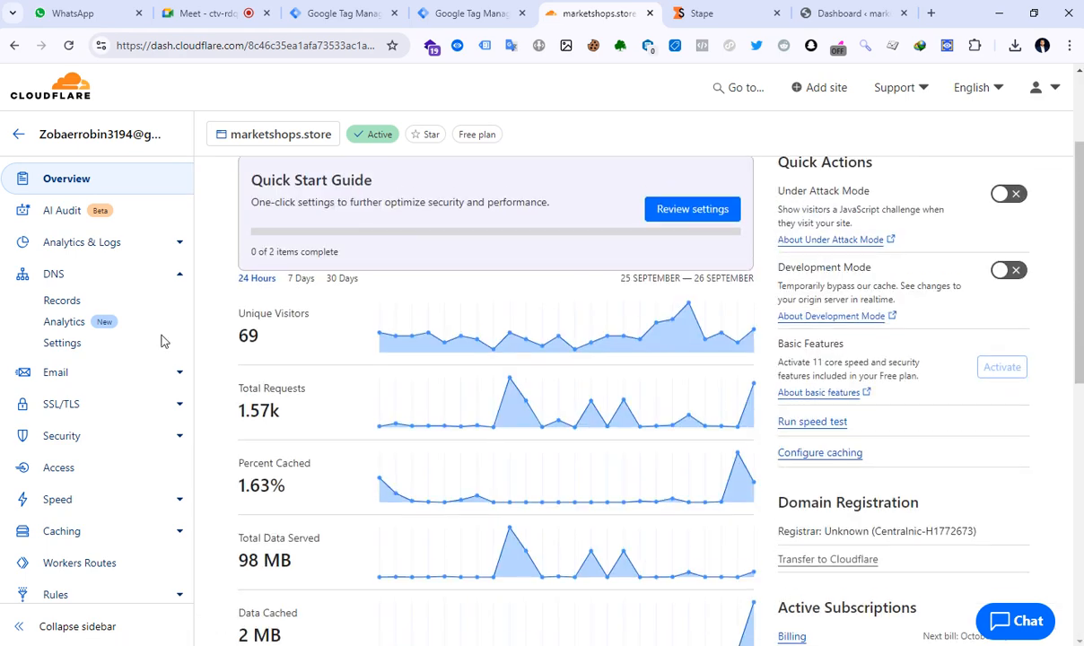
left_click(76, 302)
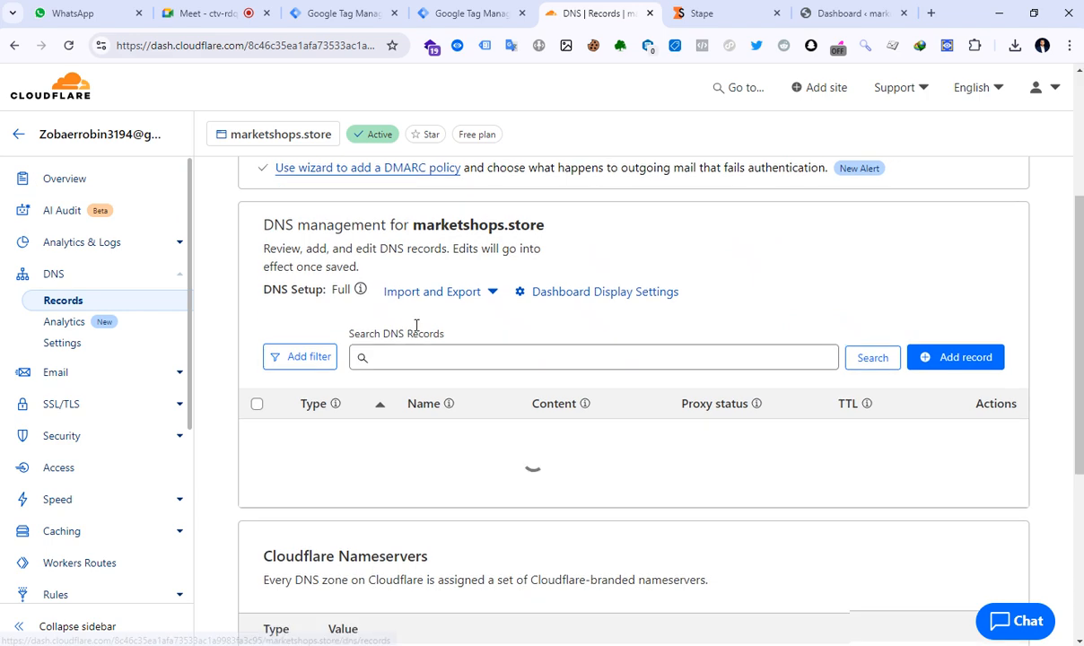
Step: Start a new DNS record for marketshops.store, keeping its type as A
scroll(424, 337, "down", 3)
scroll(424, 337, "up", 3)
scroll(422, 338, "down", 1)
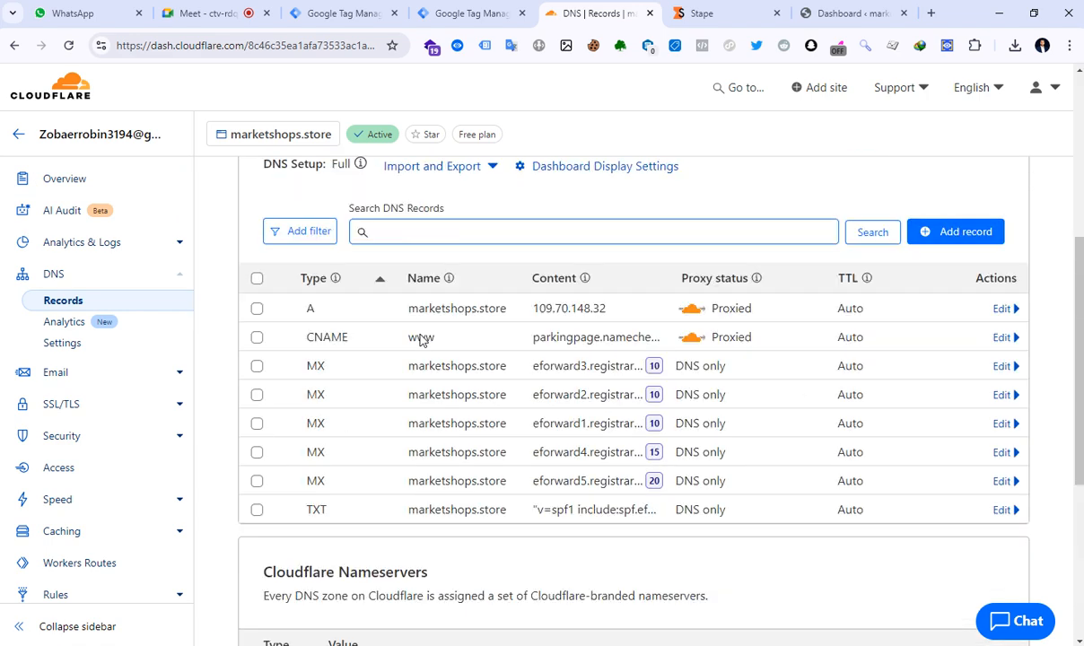
left_click(962, 236)
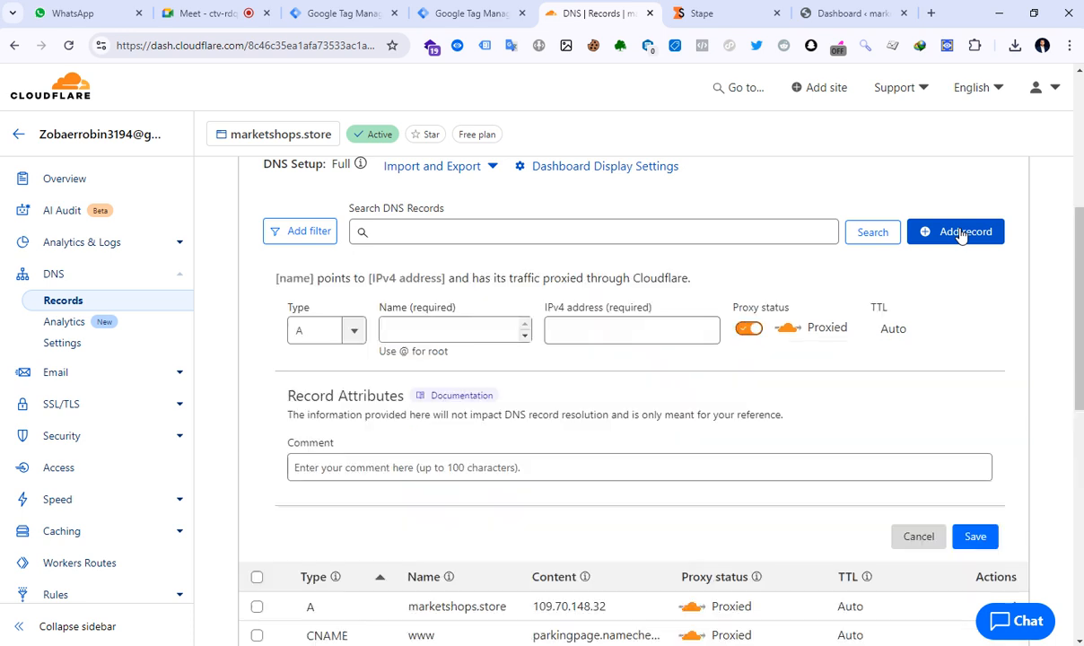
left_click(307, 330)
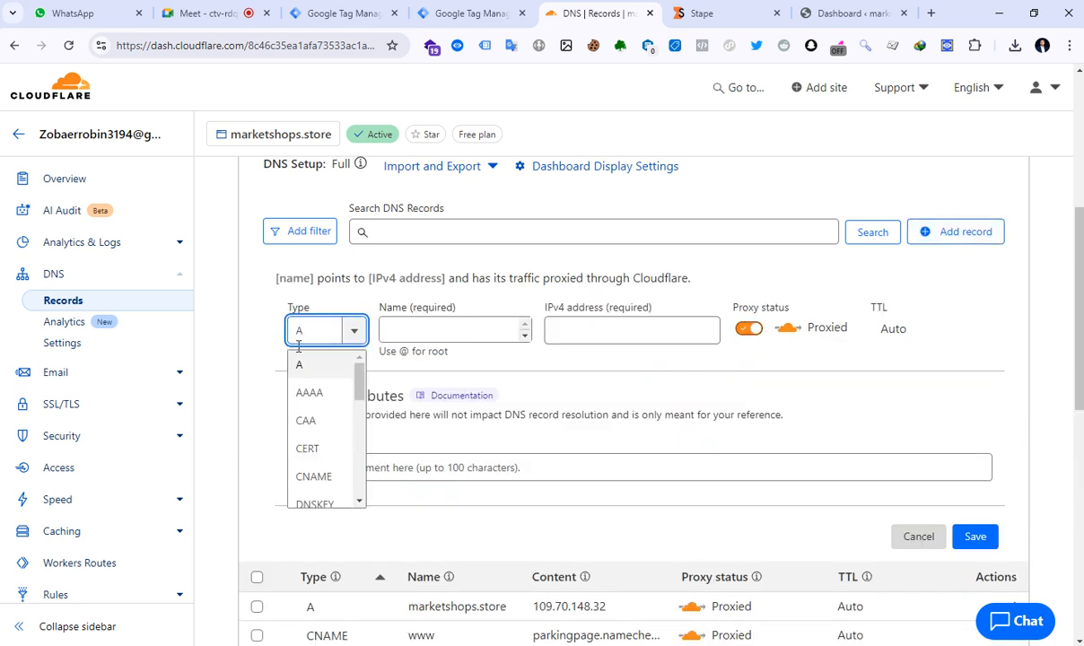
left_click(269, 341)
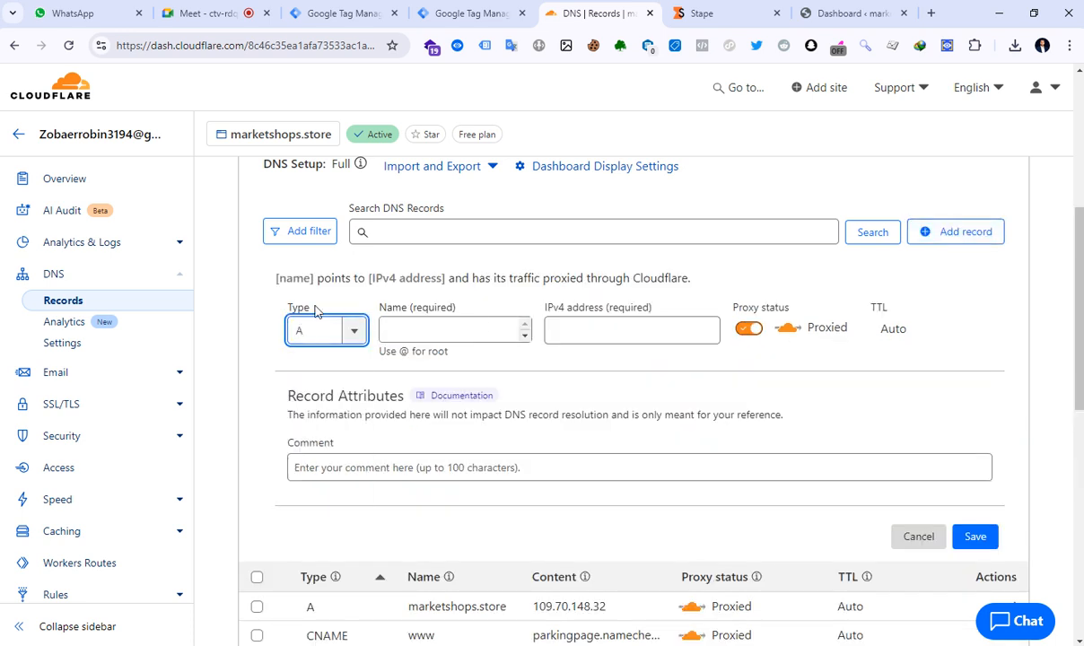
Step: Fill in the new A record's name with the full custom domain host copied from Stape's A record row
left_click(709, 13)
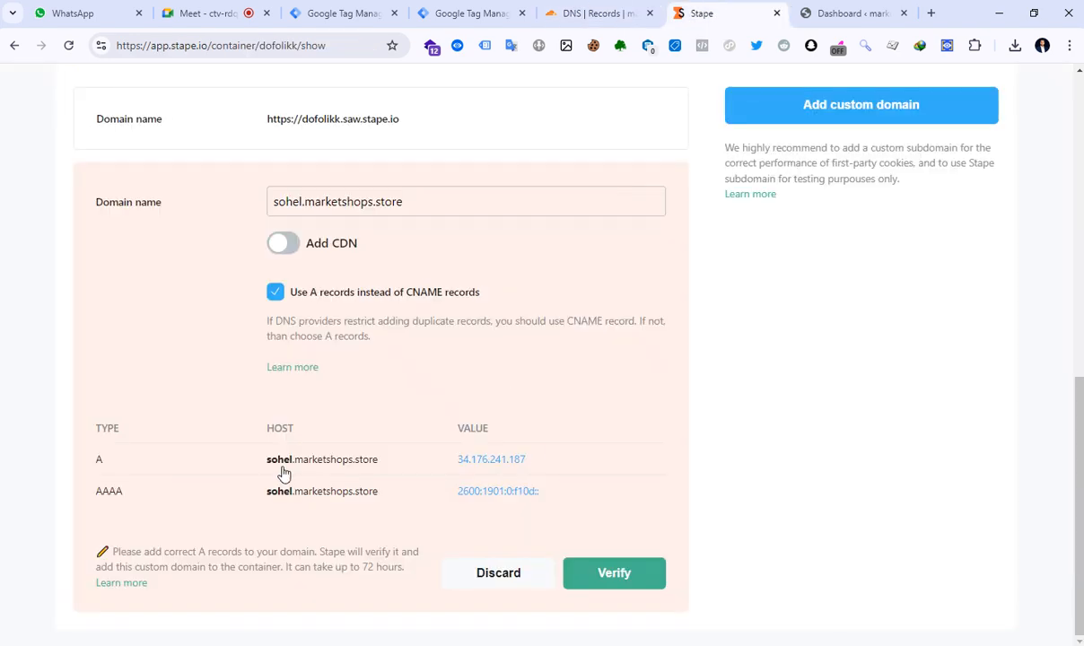
mouse_move(386, 461)
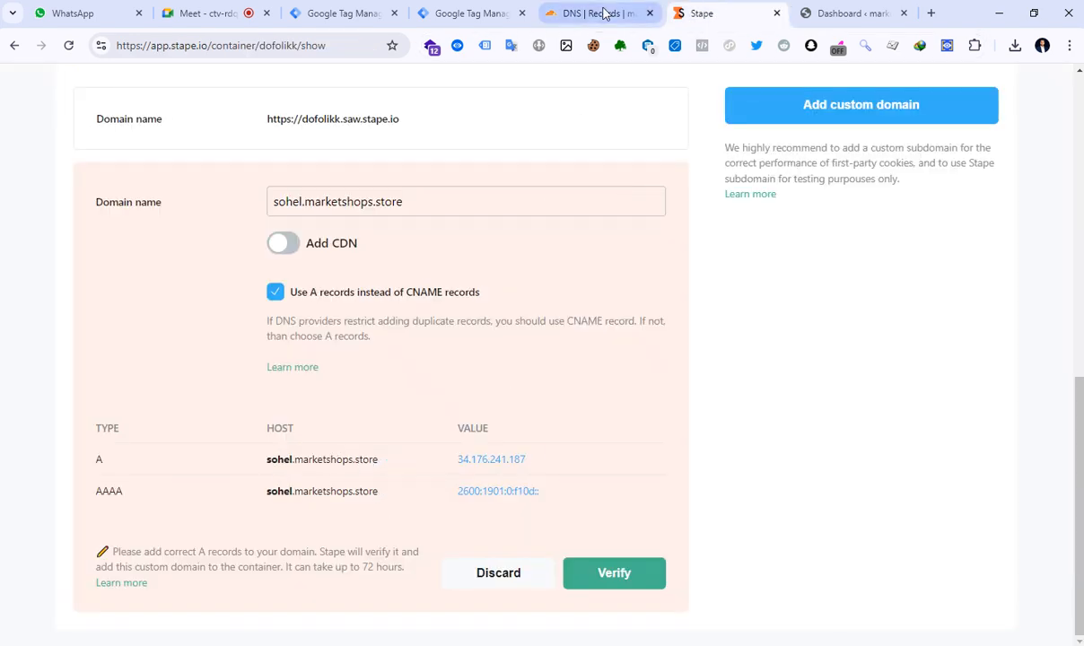
left_click(575, 13)
left_click(424, 328)
right_click(425, 329)
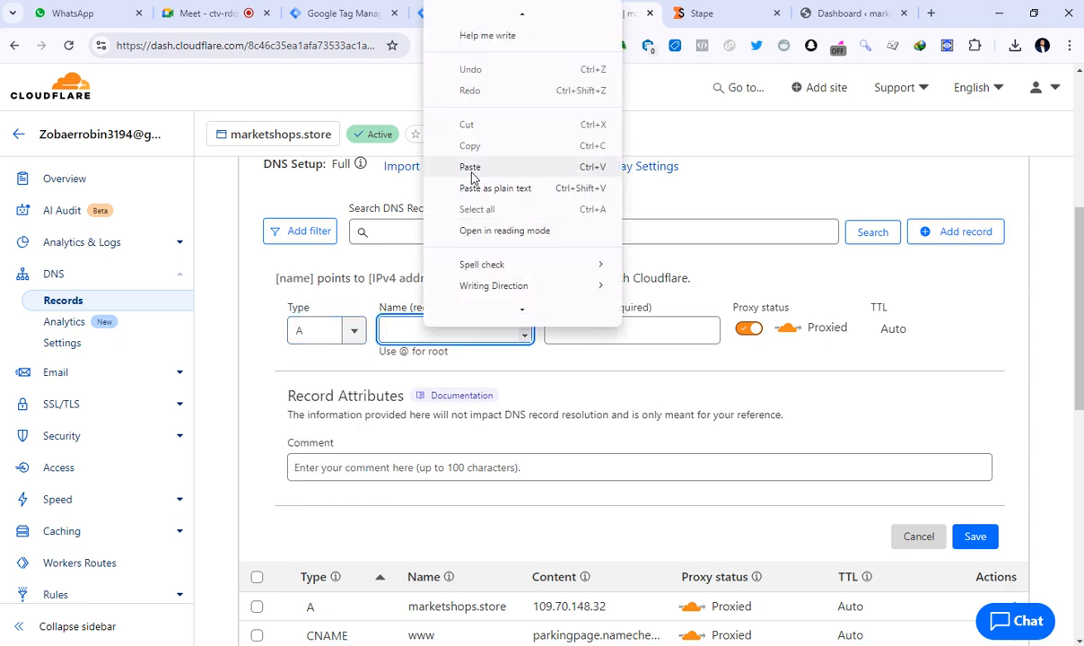
left_click(440, 166)
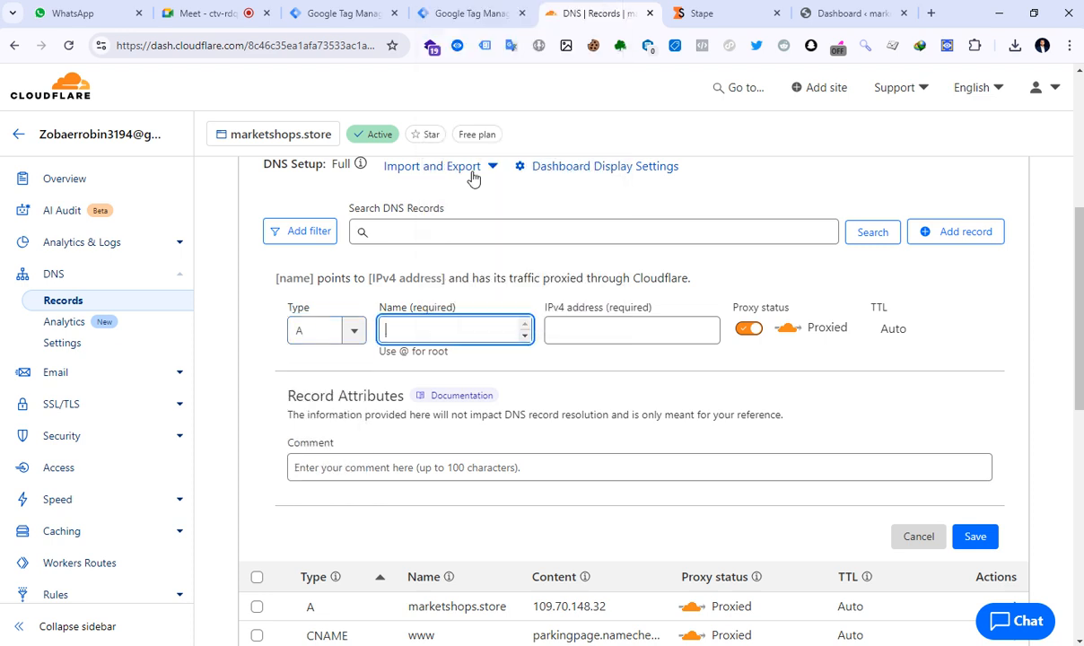
left_click_drag(411, 330, 389, 334)
left_click(411, 330)
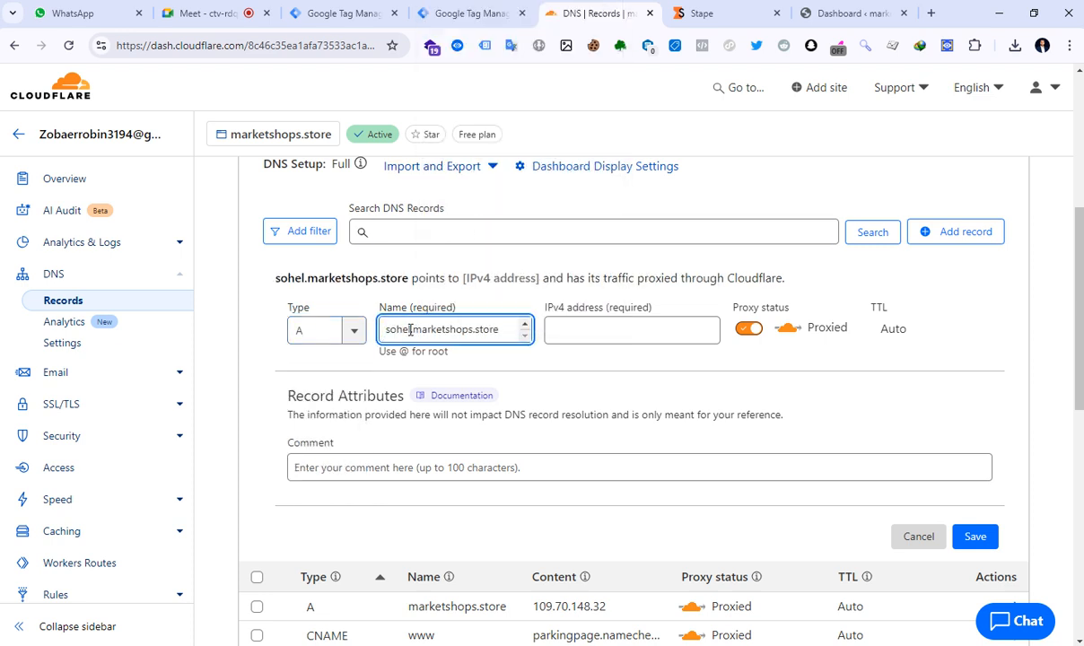
Step: Fill in the A record's IPv4 address with 34.176.241.187, copied from the A row in Stape
left_click_drag(410, 329, 385, 330)
left_click(396, 331)
left_click(571, 330)
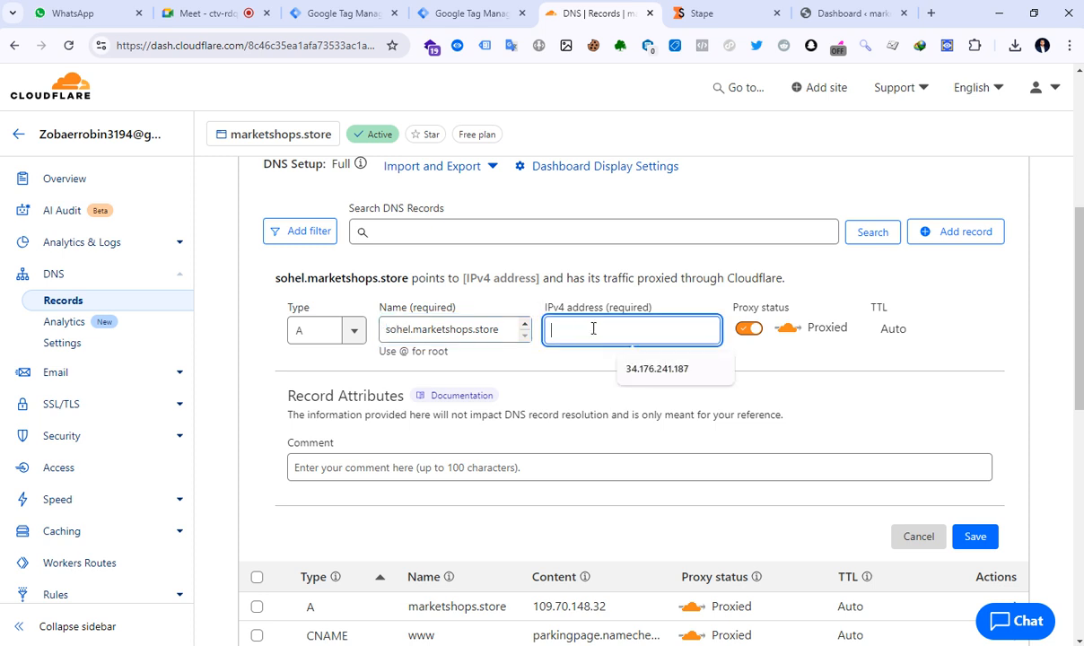
left_click(701, 13)
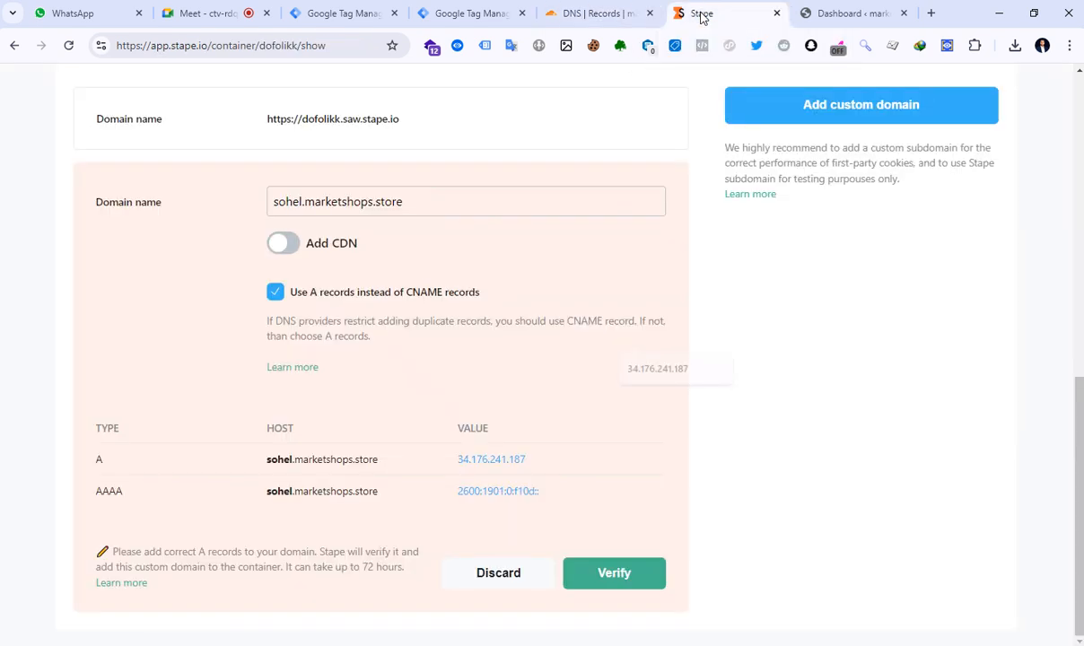
left_click(533, 461)
left_click(592, 13)
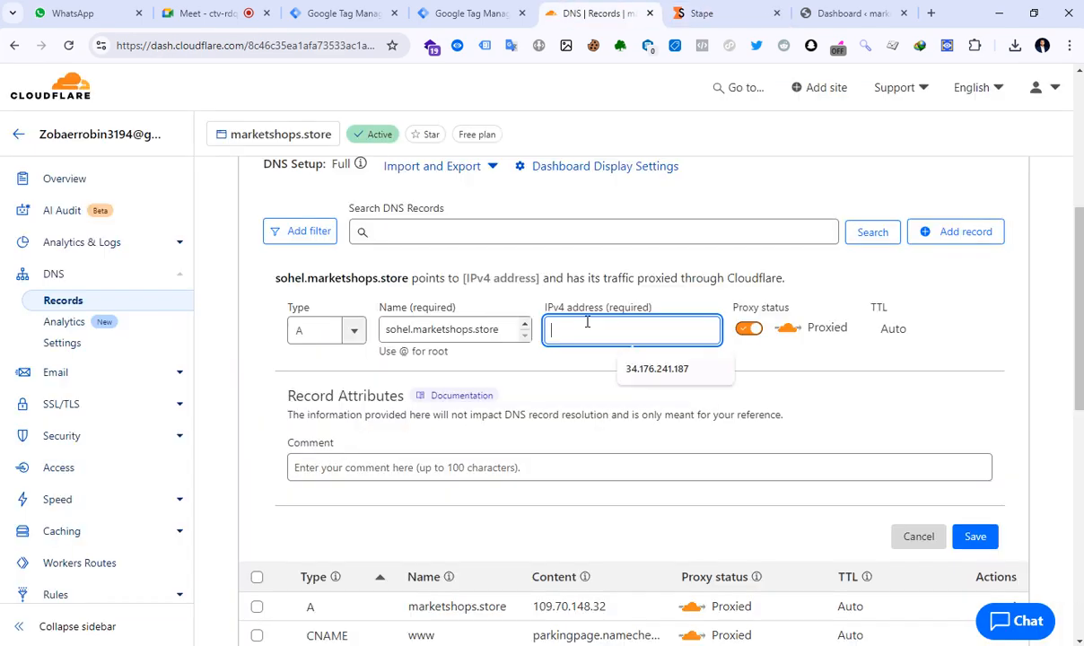
right_click(587, 321)
left_click(631, 460)
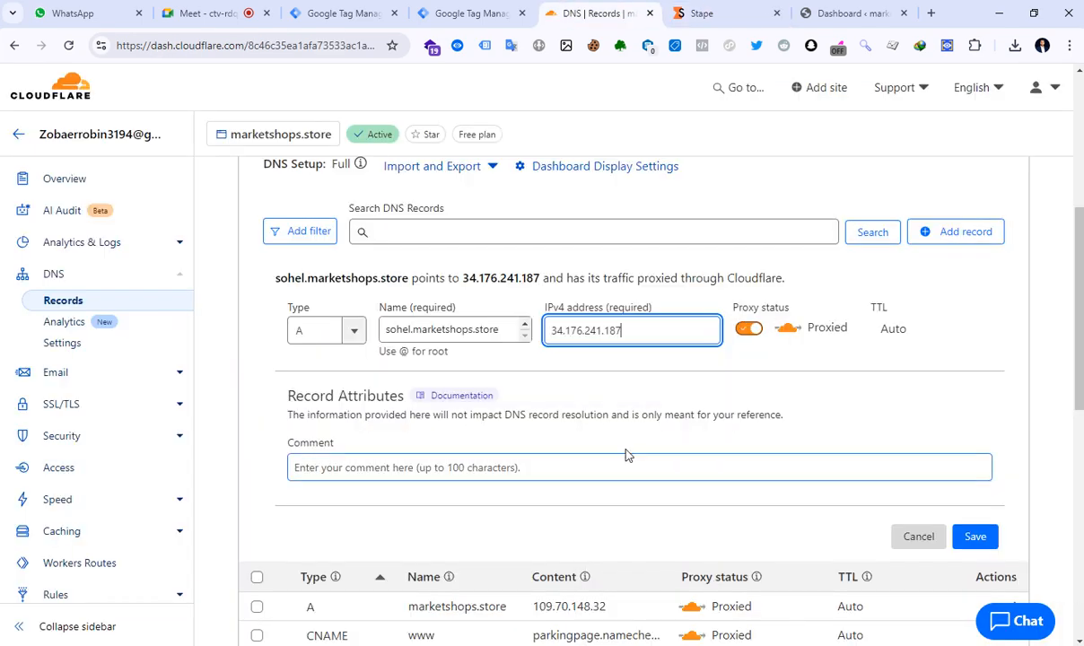
left_click(658, 372)
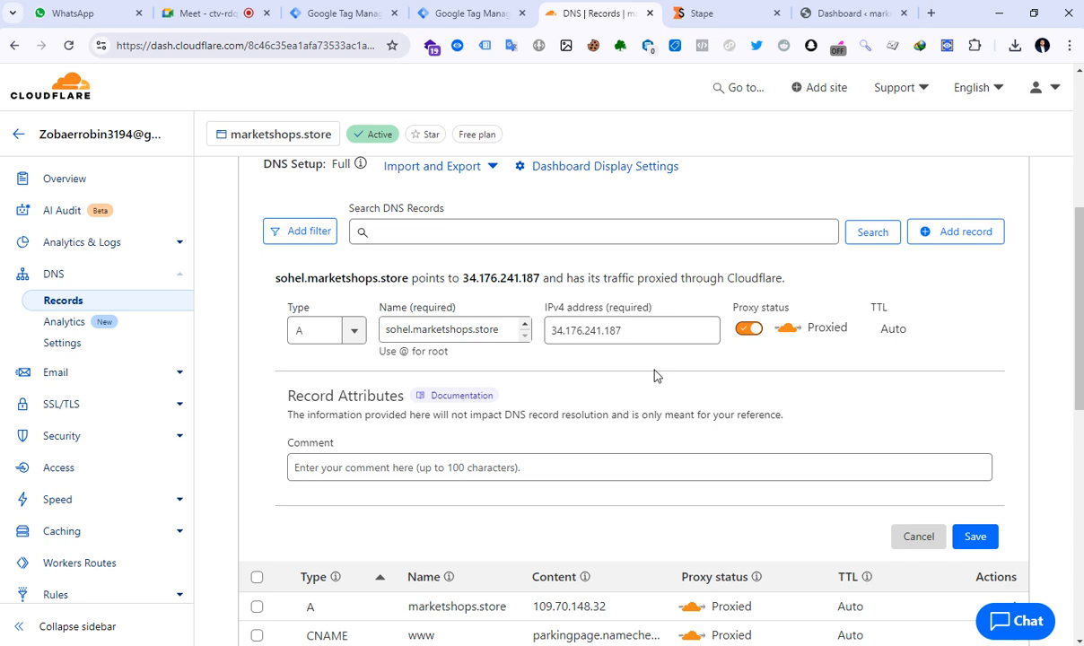
Step: Switch the new A record's proxy status to DNS only and save the record
left_click(750, 331)
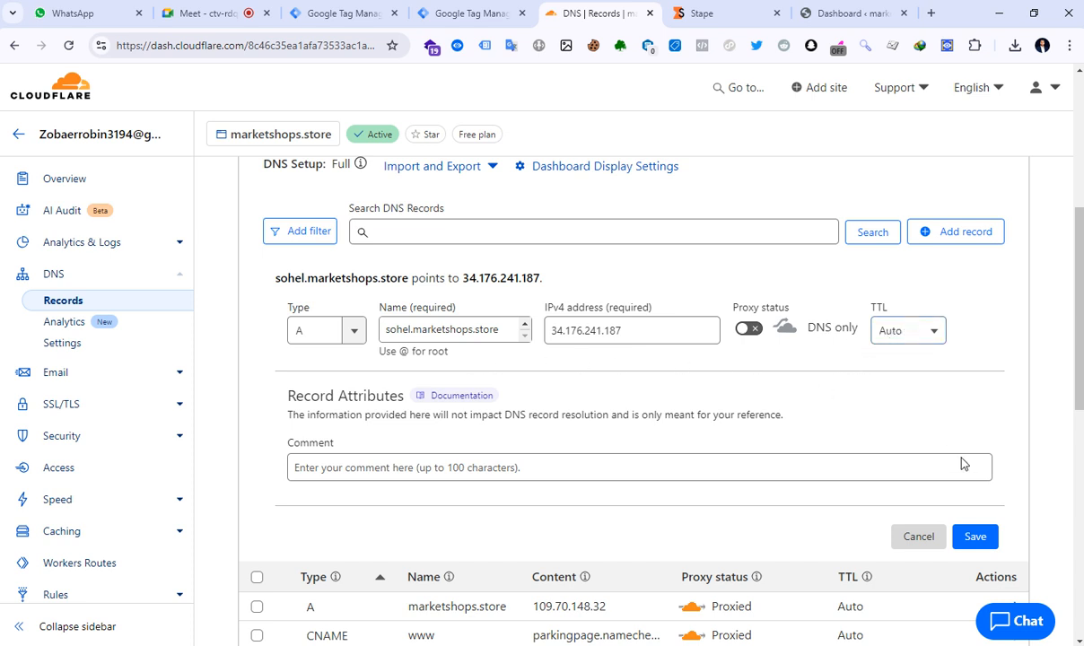
left_click(976, 537)
scroll(653, 440, "up", 2)
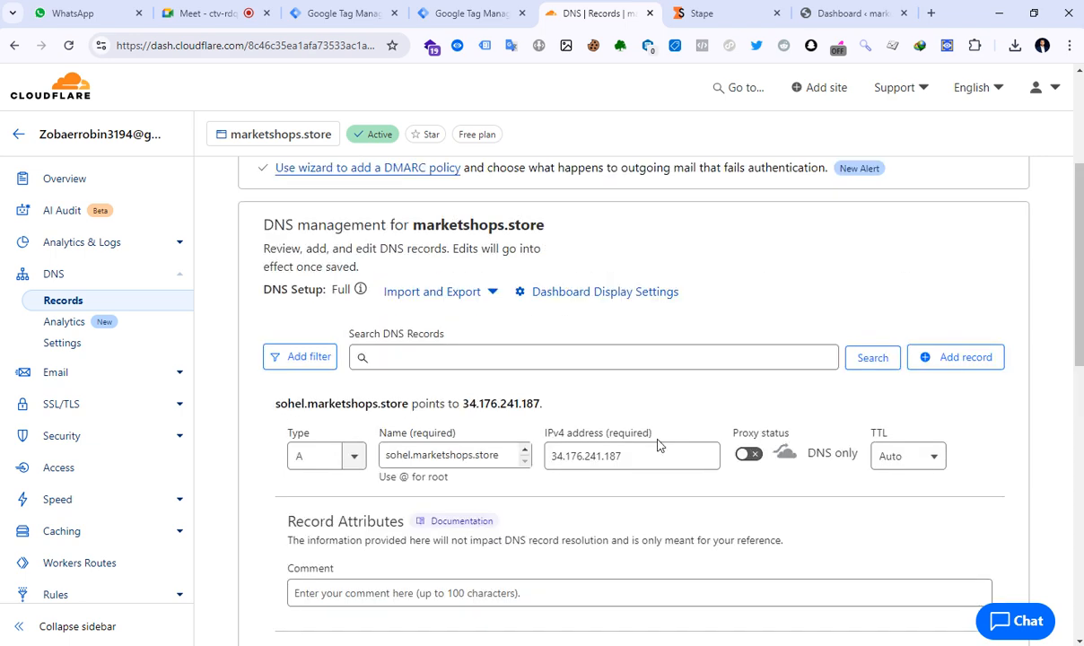
scroll(656, 440, "down", 2)
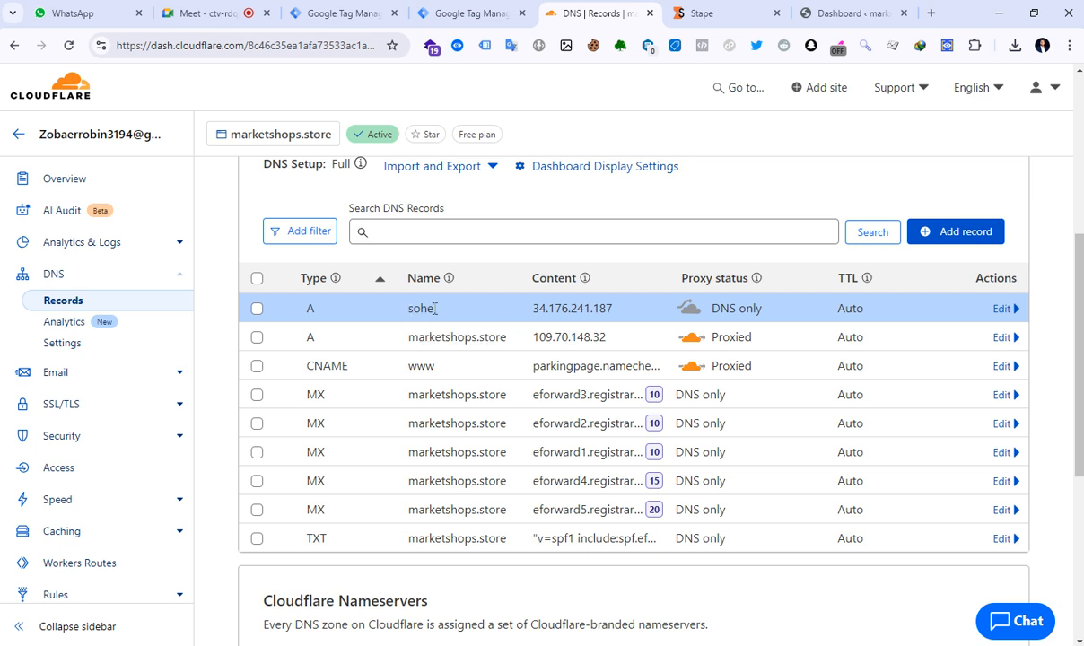
Step: Copy the host of the AAAA row in Stape and return to the Cloudflare DNS records
left_click(709, 13)
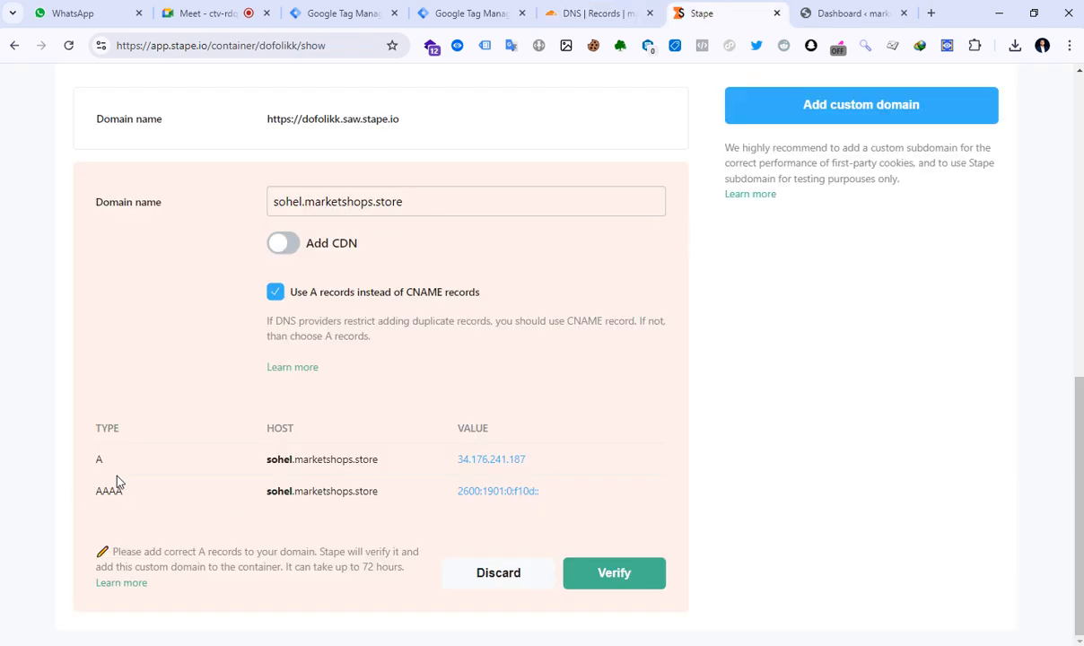
left_click(387, 493)
left_click(613, 9)
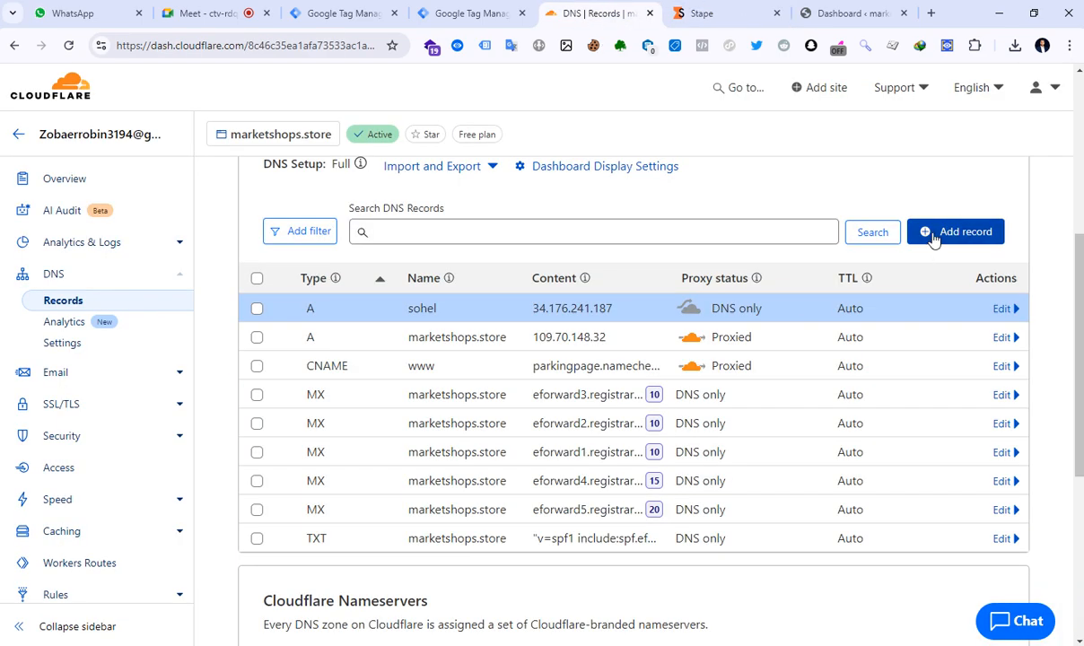
Step: Start a new DNS record of type AAAA and fill in its name with the host copied from Stape
left_click(884, 229)
left_click(355, 331)
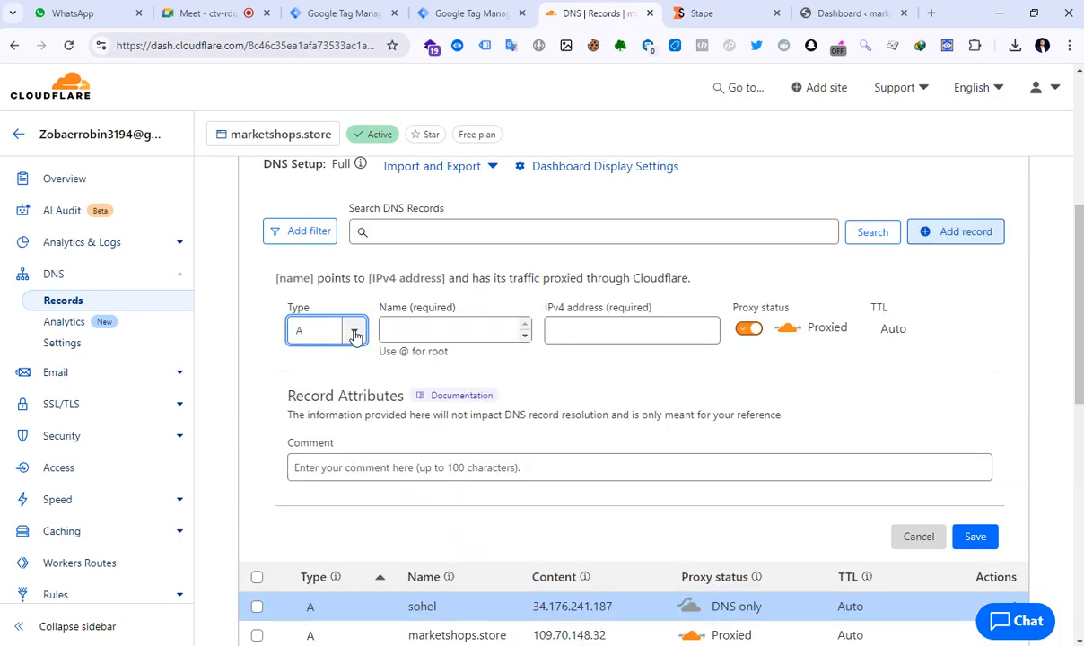
left_click(332, 386)
left_click(407, 329)
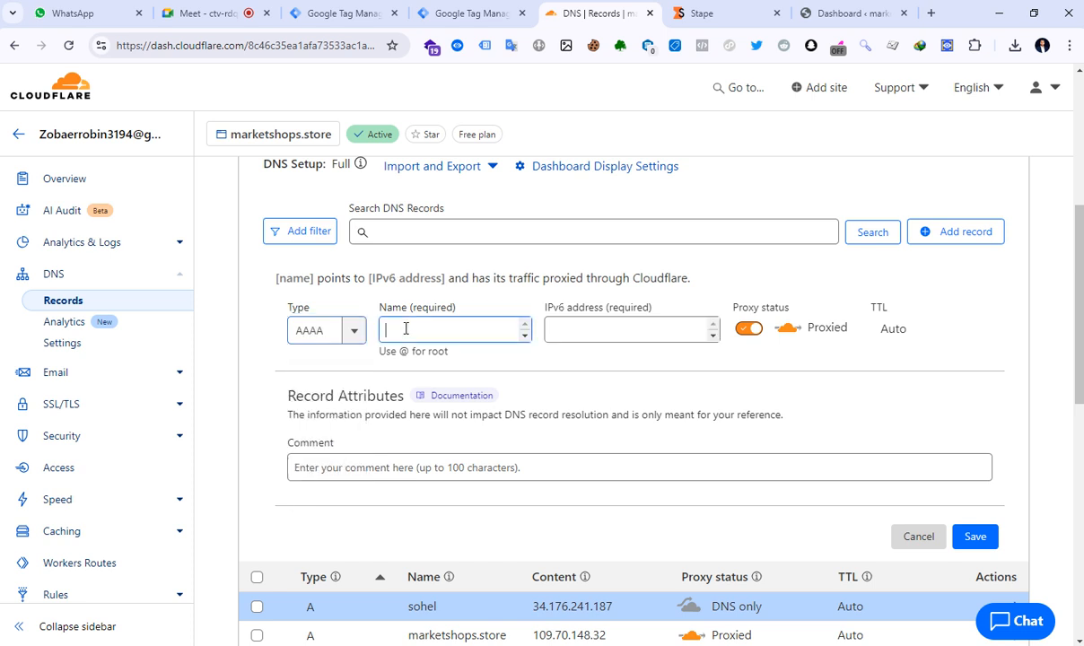
right_click(405, 328)
left_click(459, 173)
key("ctrl+v")
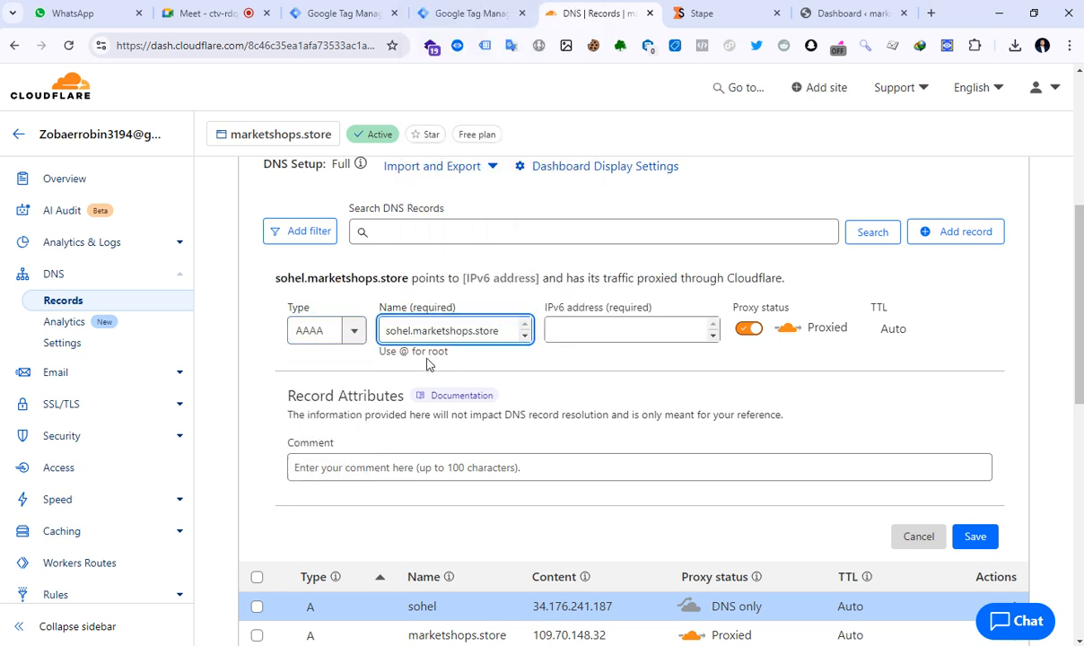
Step: Complete the AAAA record with Stape's IPv6 address 2600:1901:0:f10d:: and DNS only proxy status, and save it
left_click(701, 13)
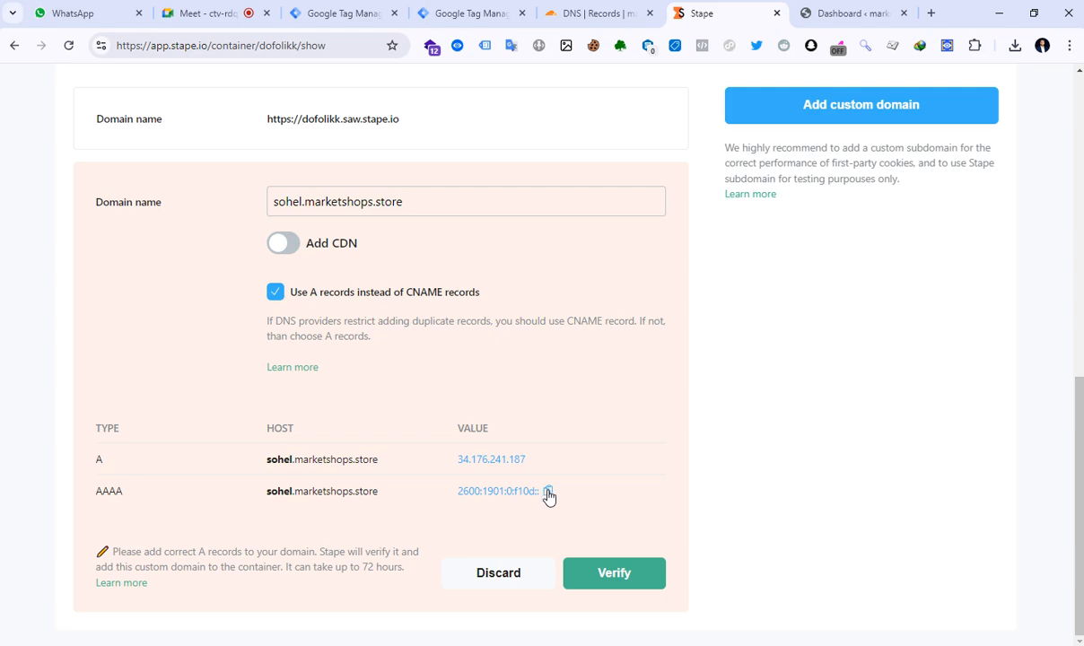
left_click(547, 492)
left_click(592, 13)
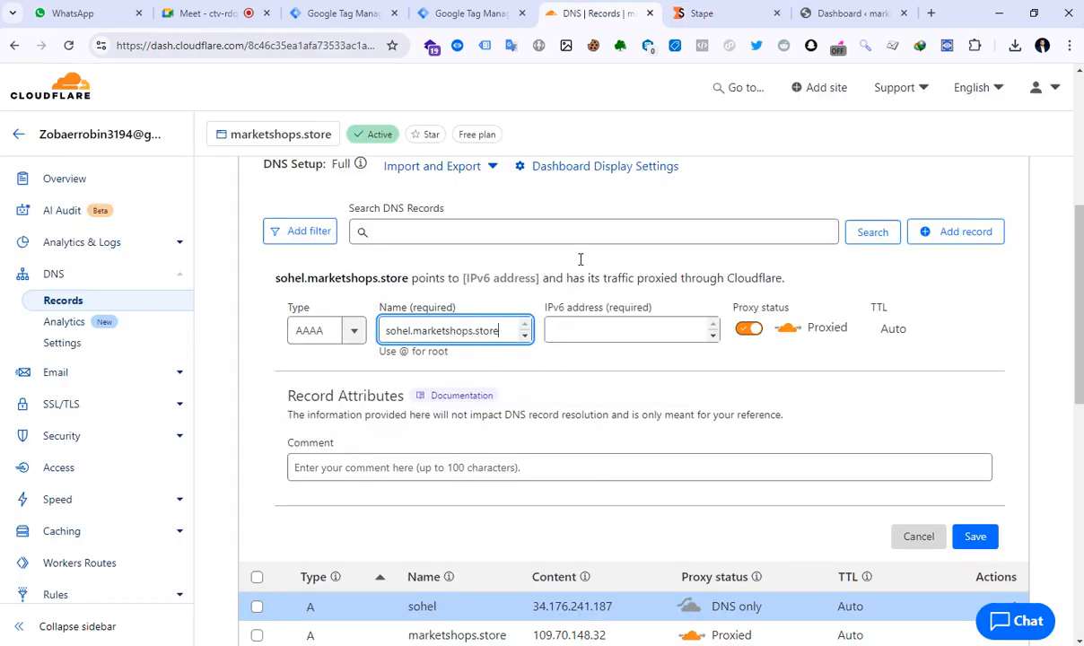
left_click(589, 328)
right_click(589, 328)
left_click(633, 172)
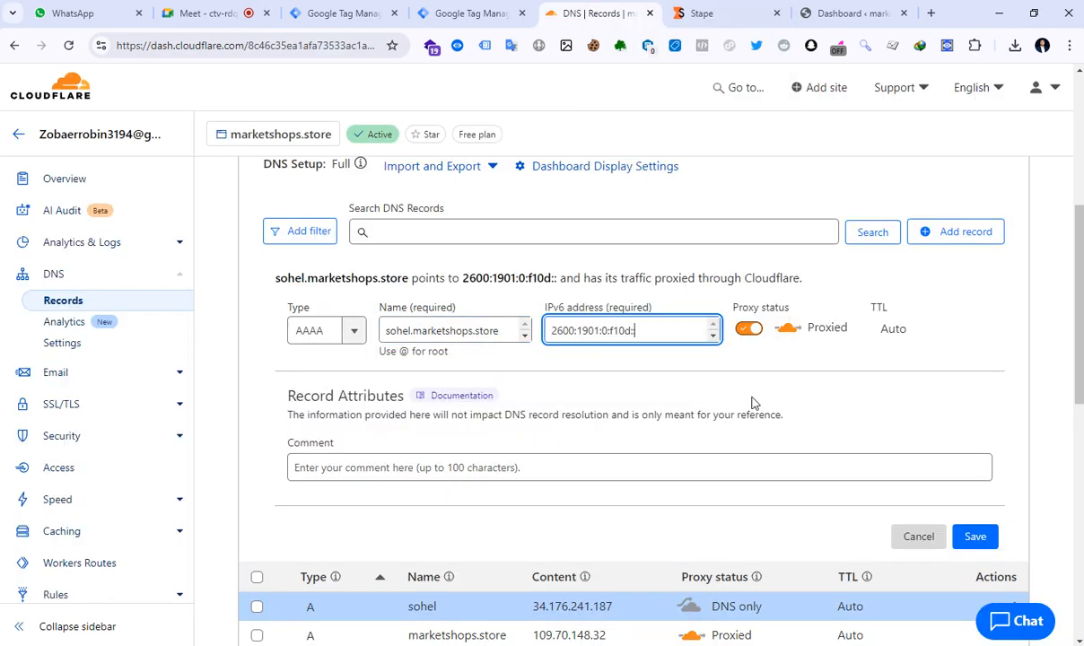
left_click(749, 331)
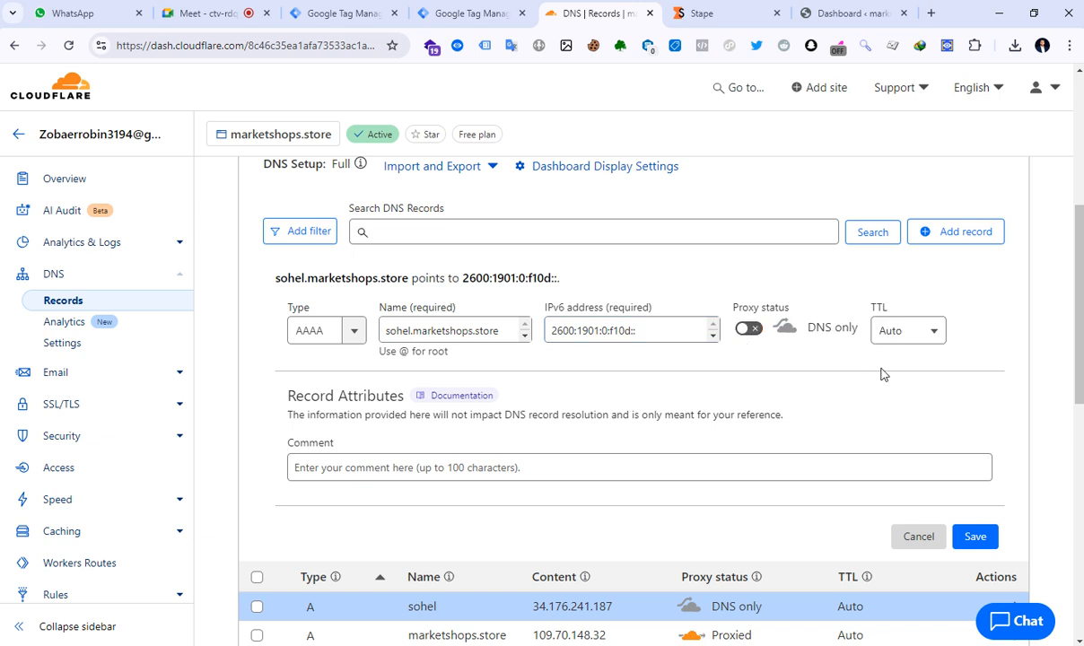
left_click(986, 537)
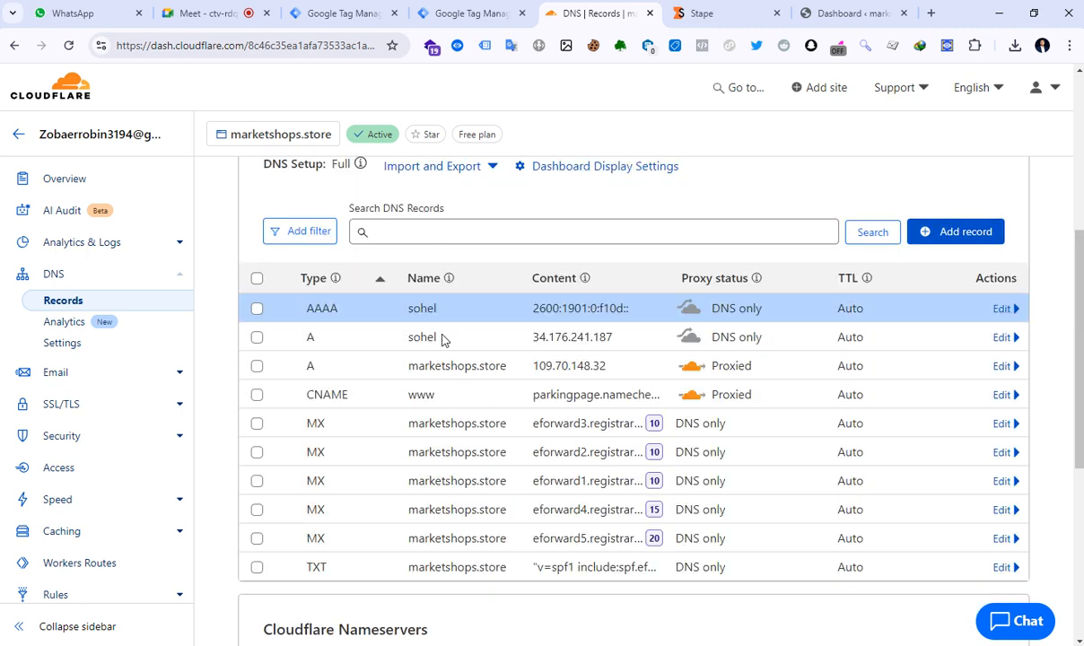
Step: Switch to Stape, start verification of the custom domain, and reload the container page to check the domain's status
left_click(700, 14)
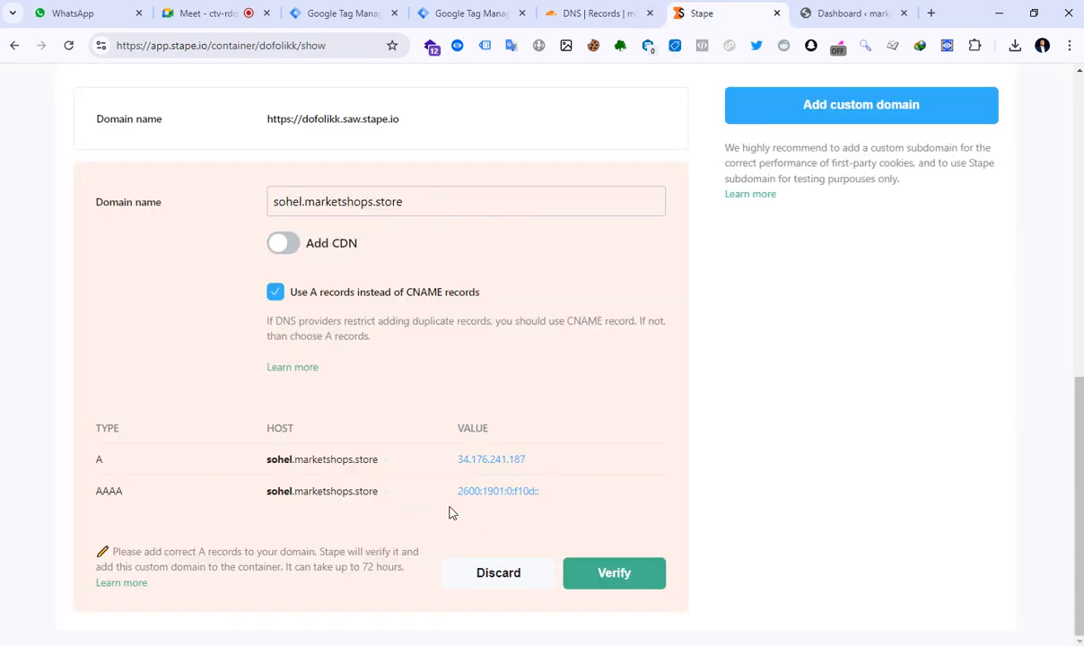
left_click(610, 579)
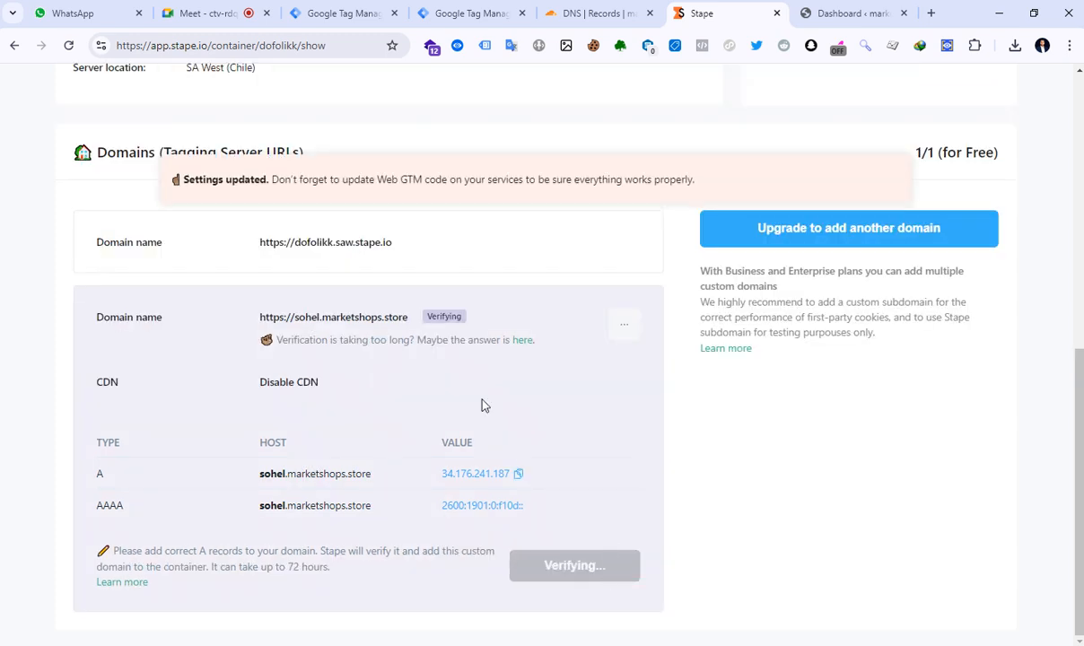
double_click(449, 317)
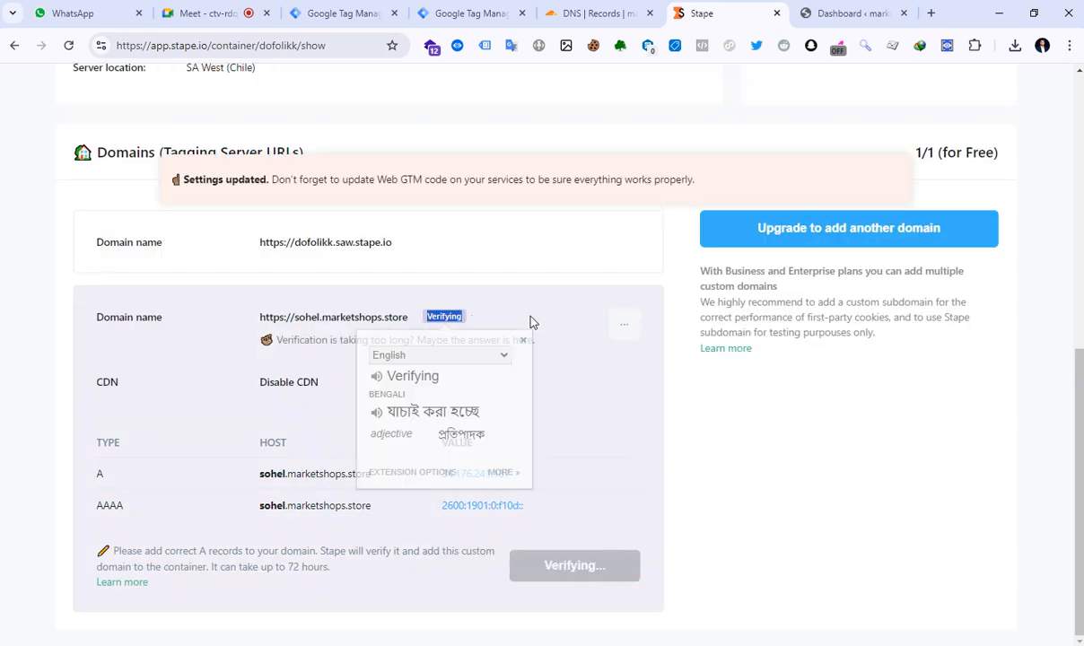
left_click(523, 342)
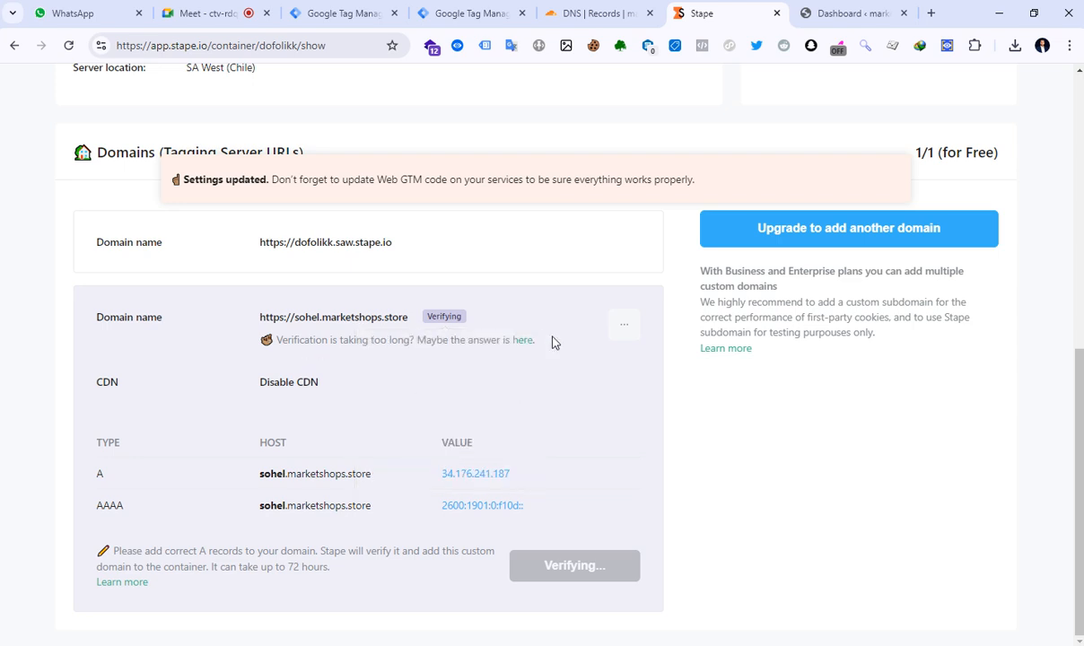
left_click(909, 155)
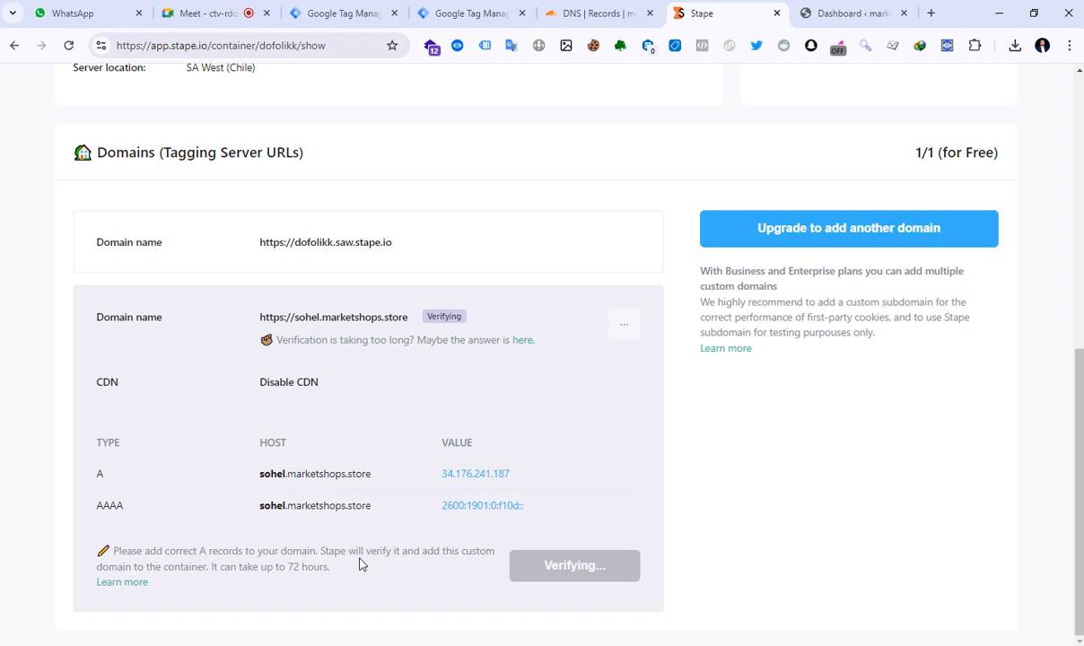
left_click(69, 45)
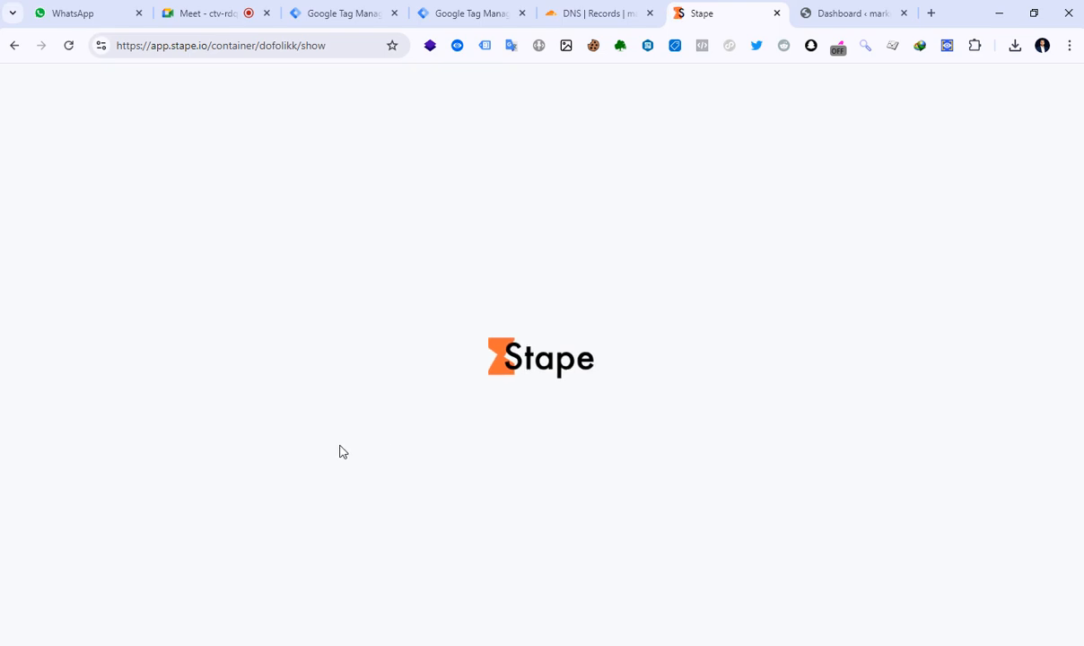
scroll(485, 397, "down", 5)
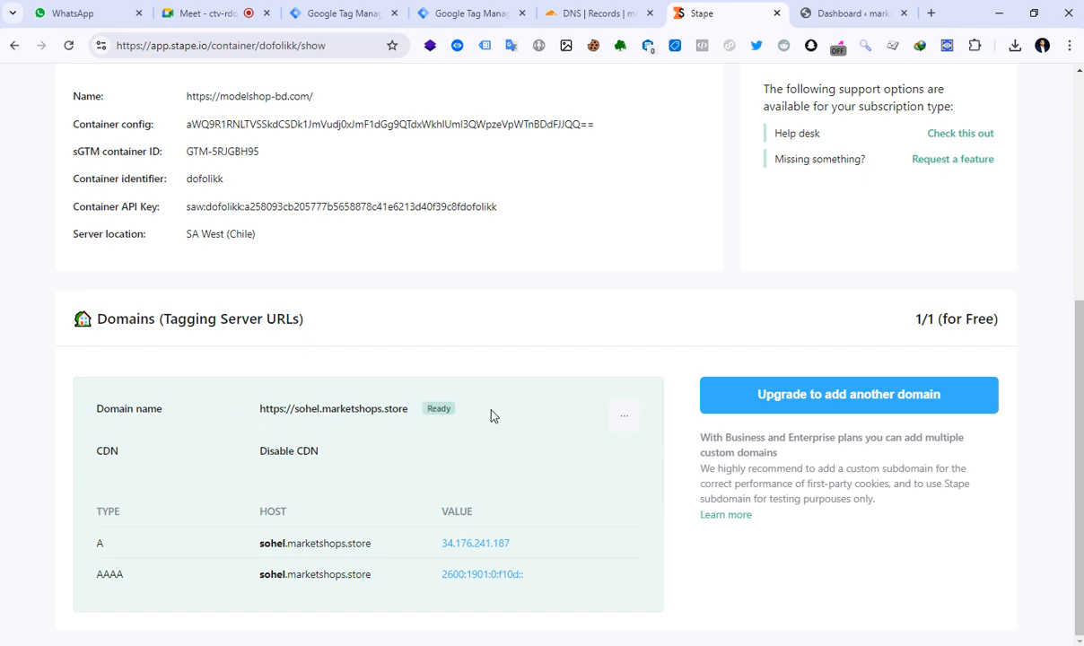
Step: Open the Custom Loader configuration from the Stape container's Power-Ups
scroll(503, 416, "up", 5)
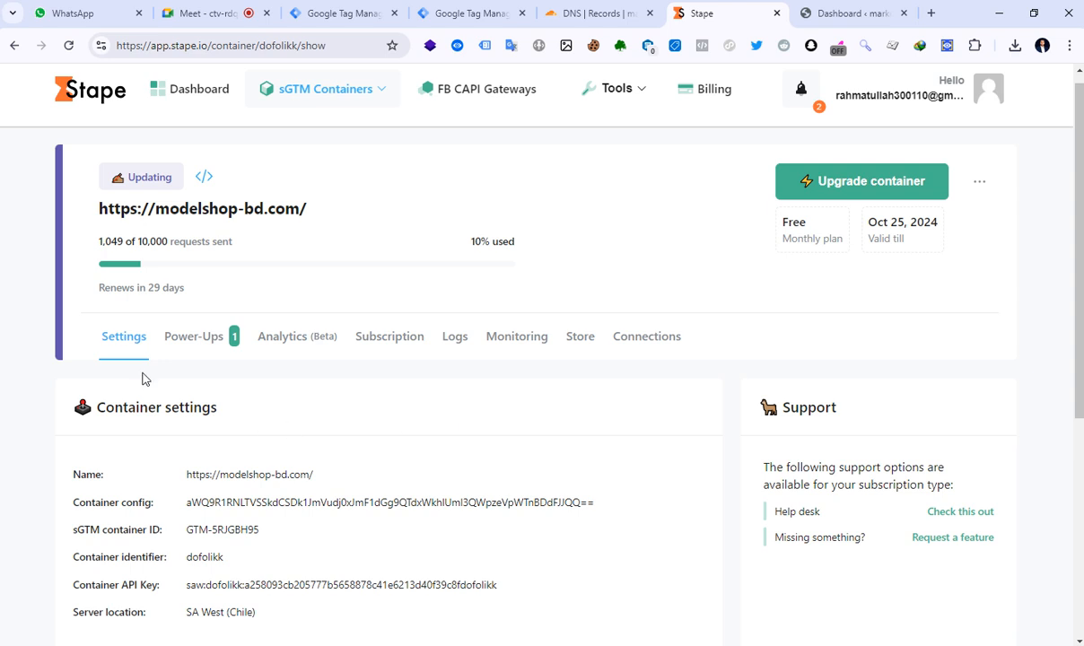
left_click(213, 344)
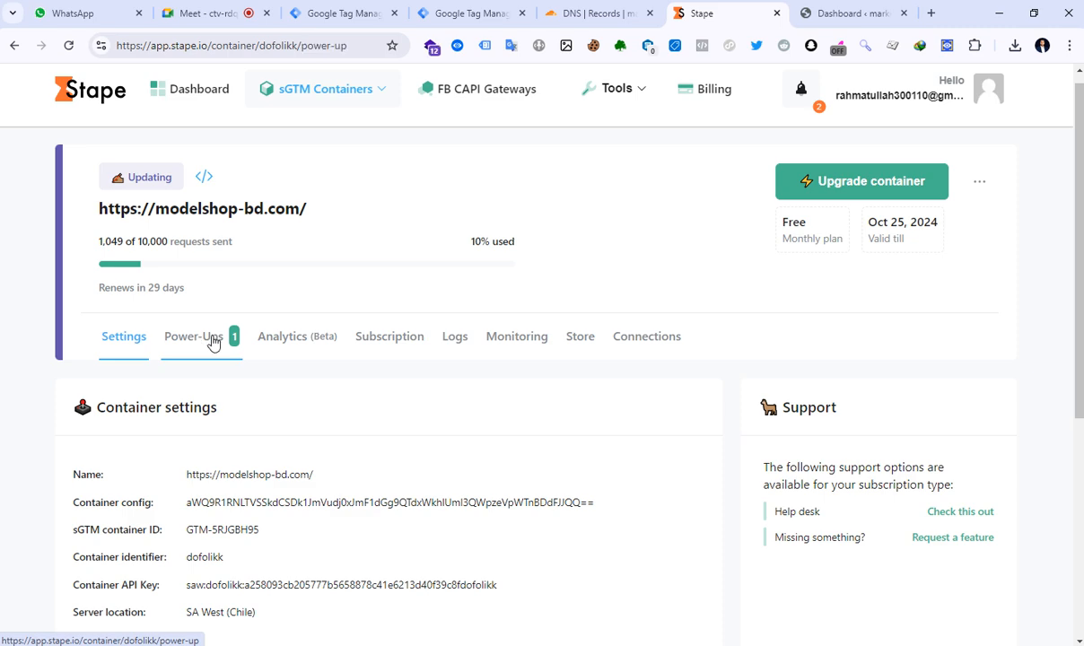
scroll(212, 344, "down", 3)
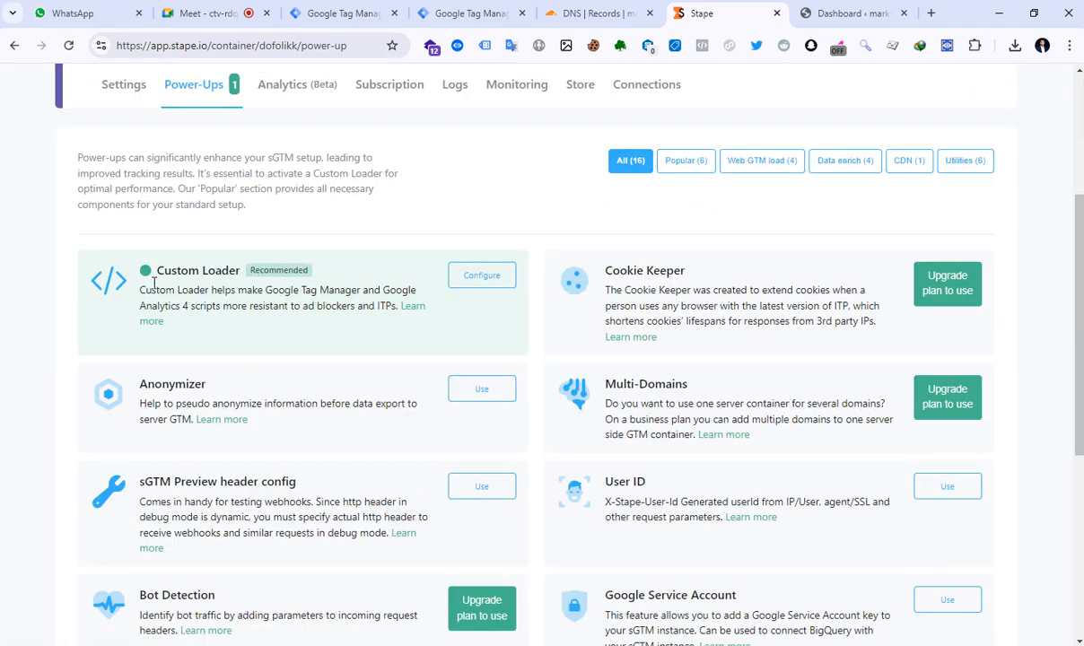
left_click(490, 281)
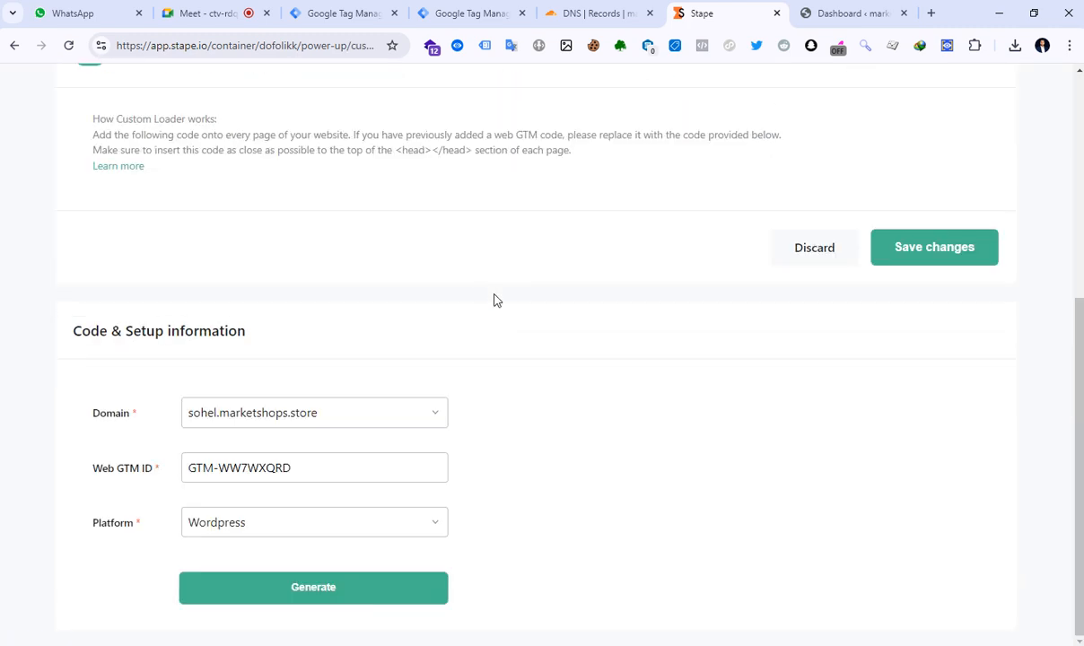
Step: Choose the custom marketshops.store subdomain as the Custom Loader's domain and clear the Web GTM ID
left_click(360, 419)
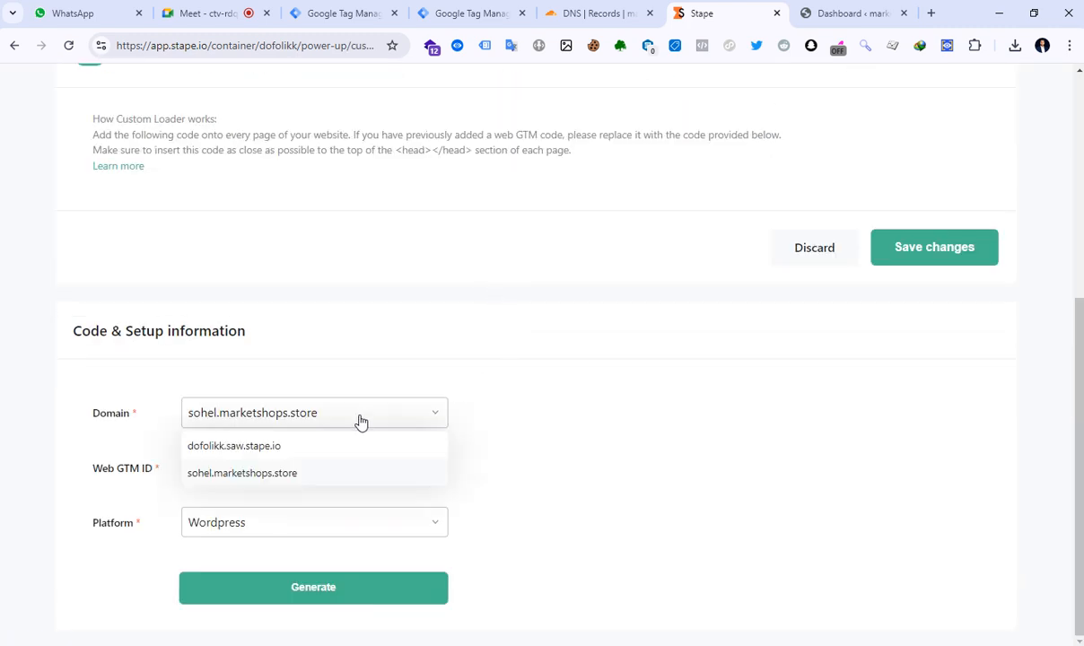
left_click(252, 480)
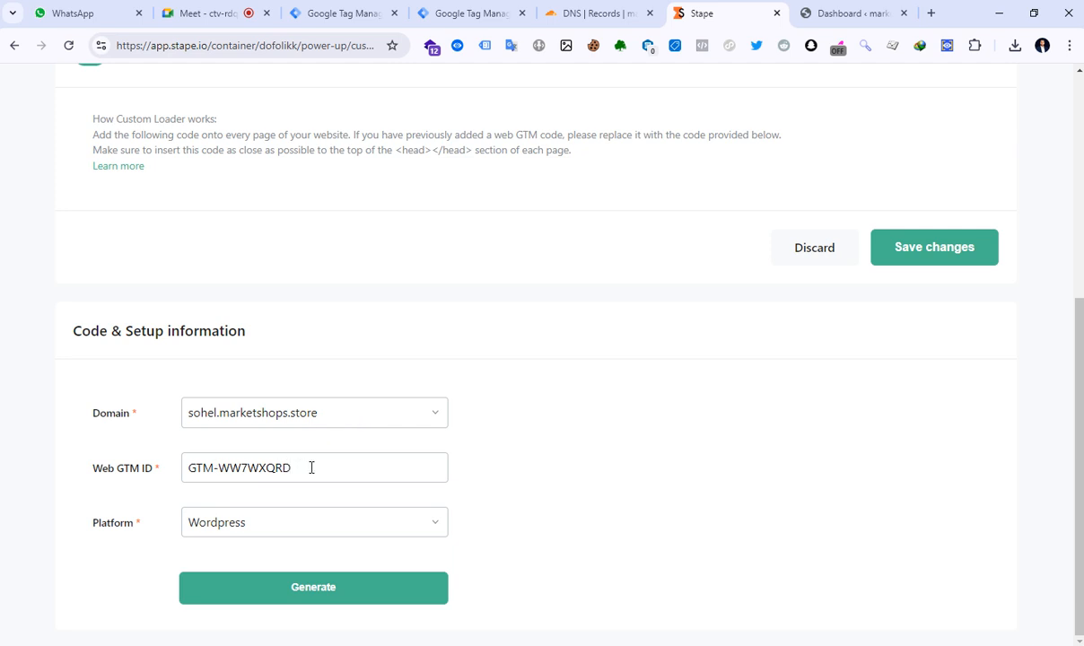
left_click_drag(312, 467, 179, 469)
key("BackSpace")
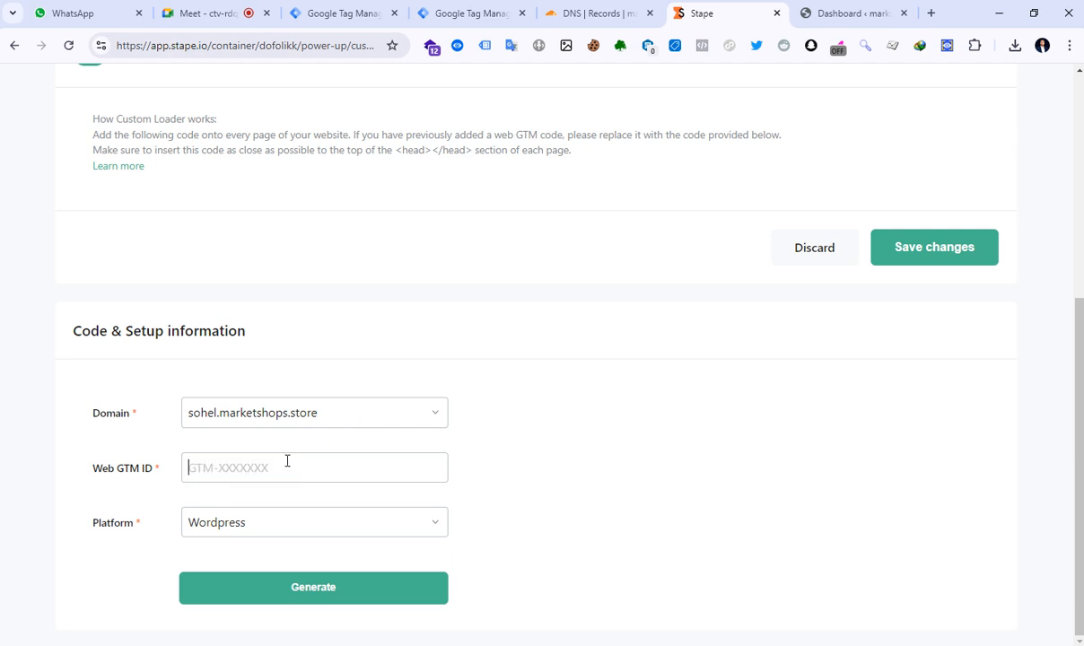
left_click(294, 465)
left_click(503, 453)
Step: Switch to Google Tag Manager, open the web container's installation code, and copy the container ID GTM-WW7WXQRD from the head snippet
left_click(460, 15)
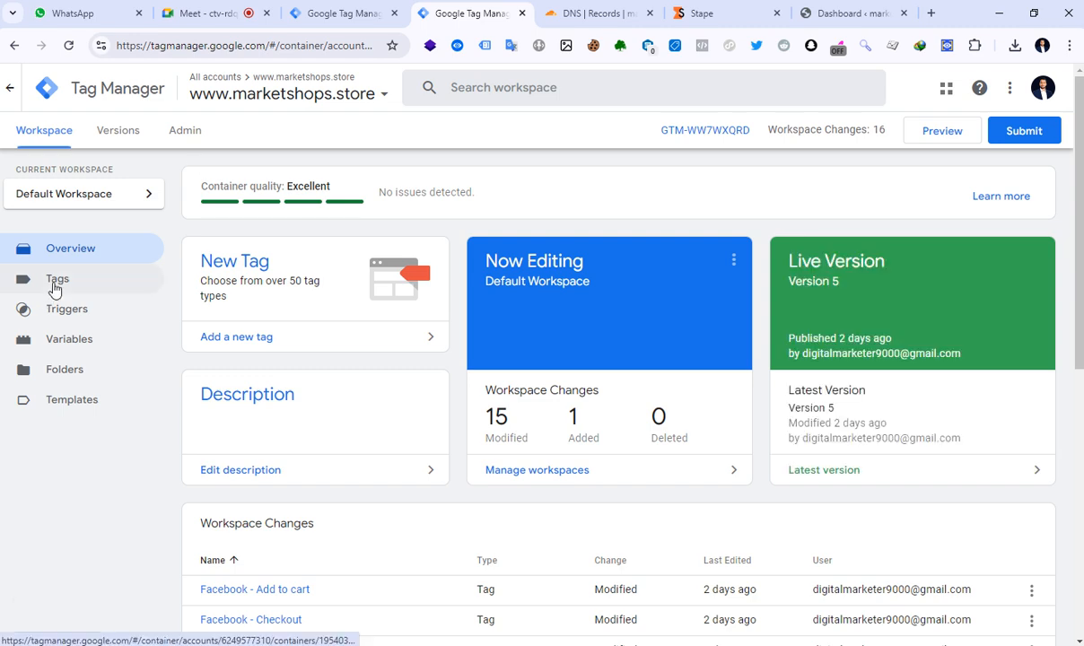
left_click(672, 133)
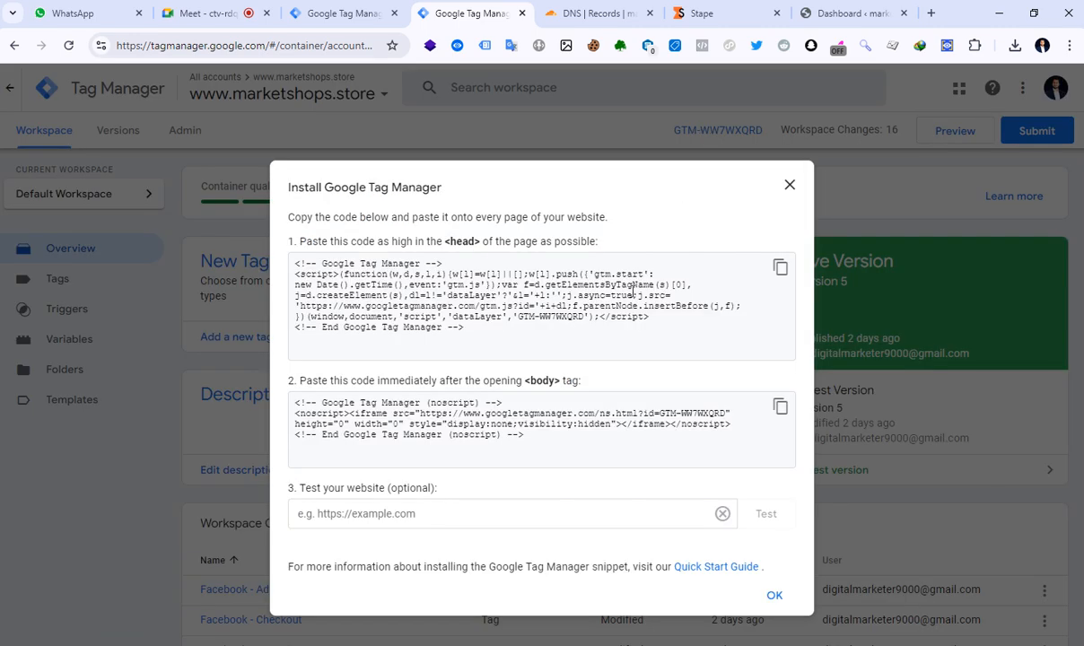
left_click_drag(586, 319, 528, 319)
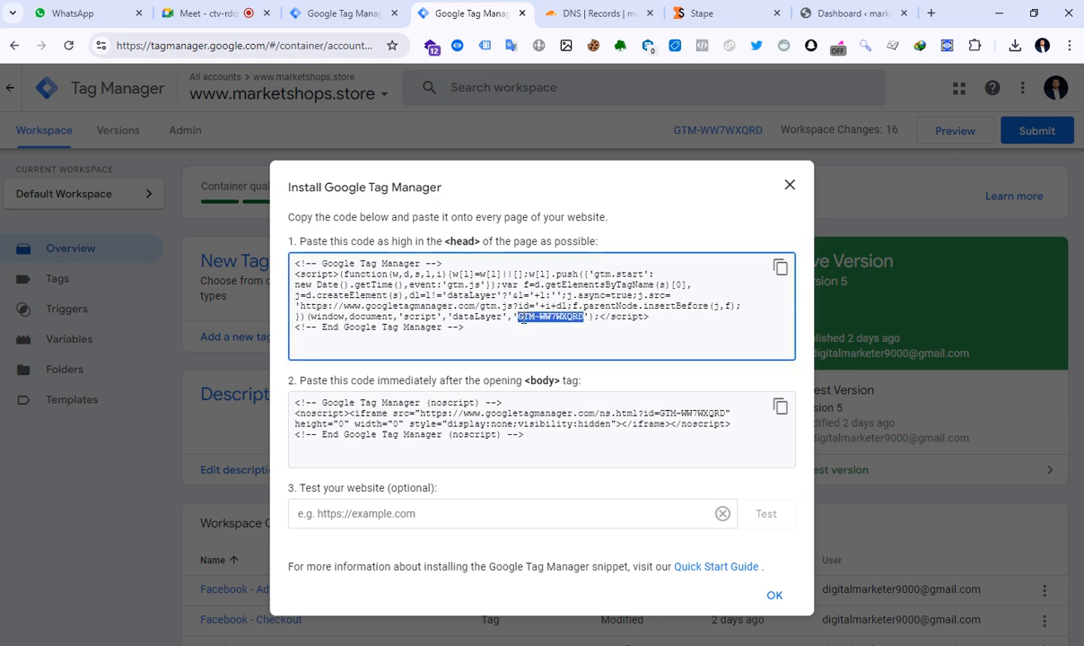
right_click(526, 321)
left_click(574, 334)
left_click(537, 299)
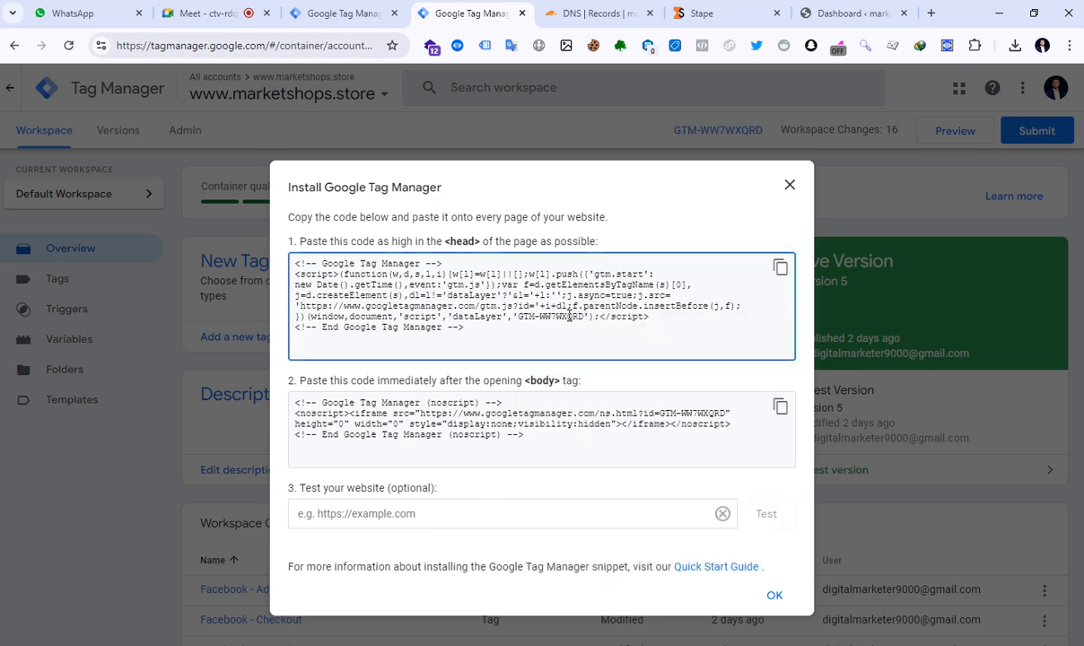
Step: Switch to Stape, set the Web GTM ID to GTM-WW7WXQRD, and generate the Custom Loader configuration for the Wordpress platform
left_click(702, 16)
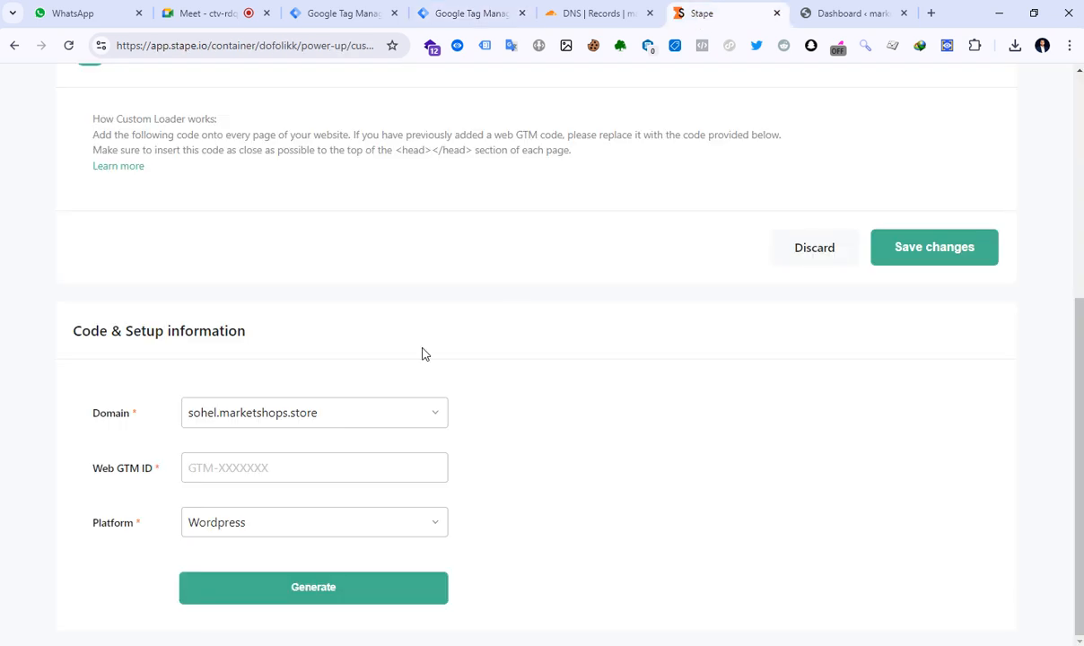
right_click(228, 467)
left_click(280, 239)
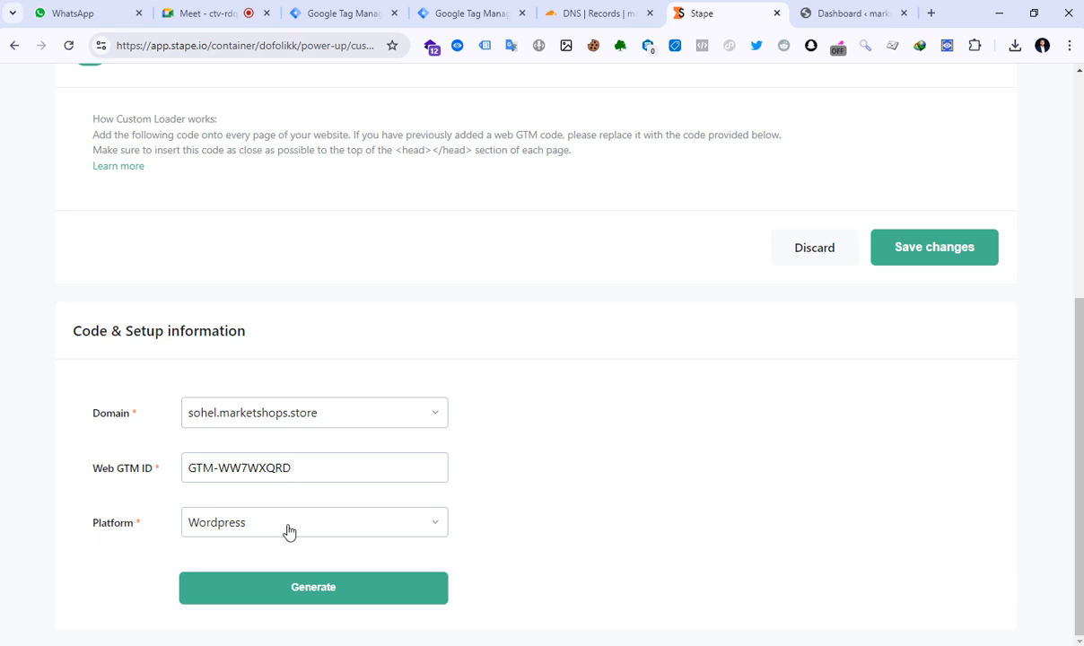
left_click(332, 590)
scroll(380, 565, "down", 2)
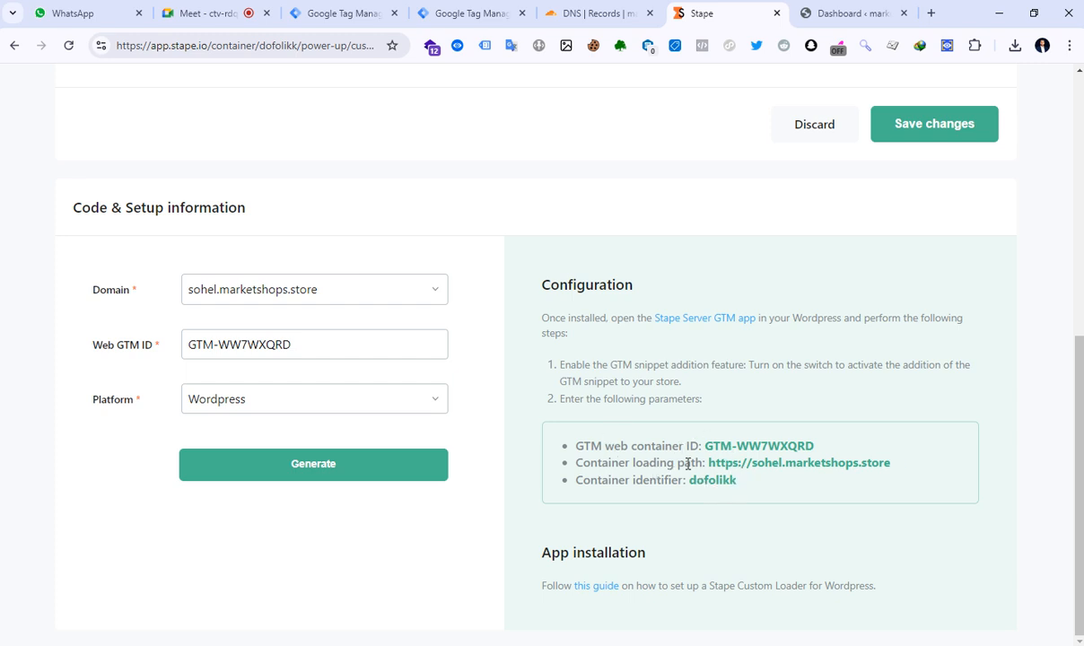
Step: Copy the plugin name "Stape Server GTM app" from the generated Configuration instructions
mouse_move(746, 487)
left_click_drag(656, 335, 756, 325)
left_click(658, 332)
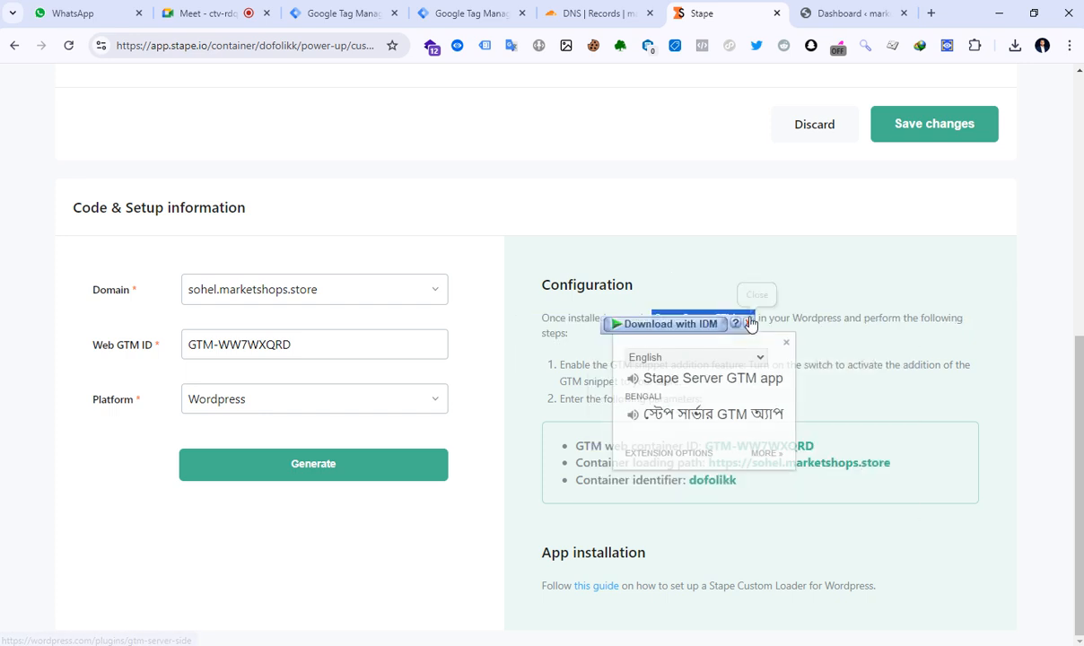
right_click(747, 320)
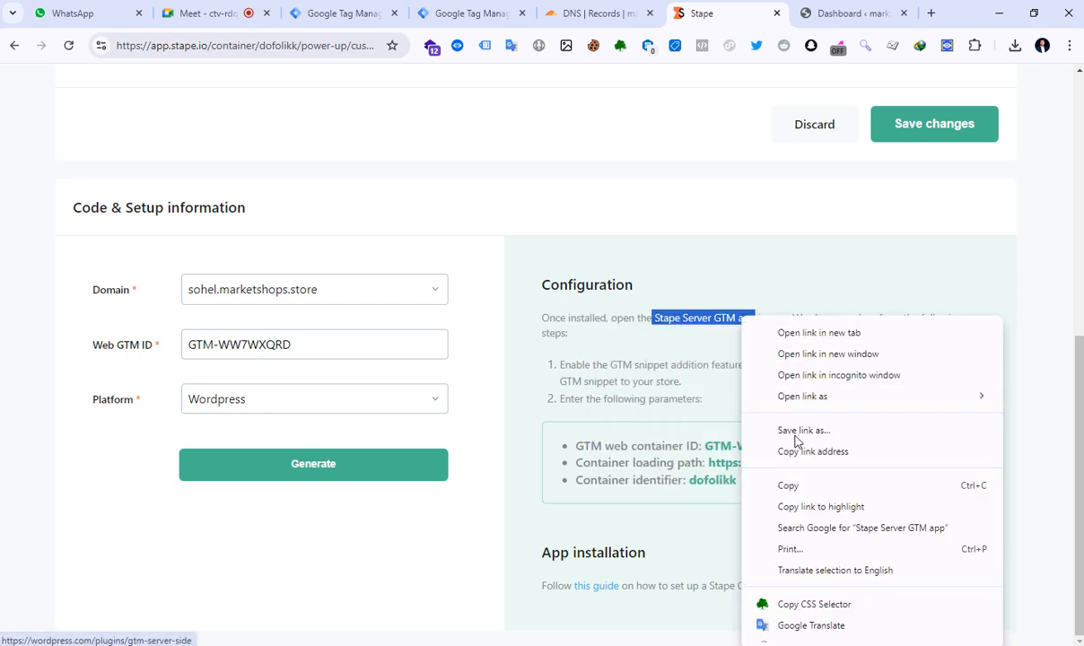
left_click(790, 486)
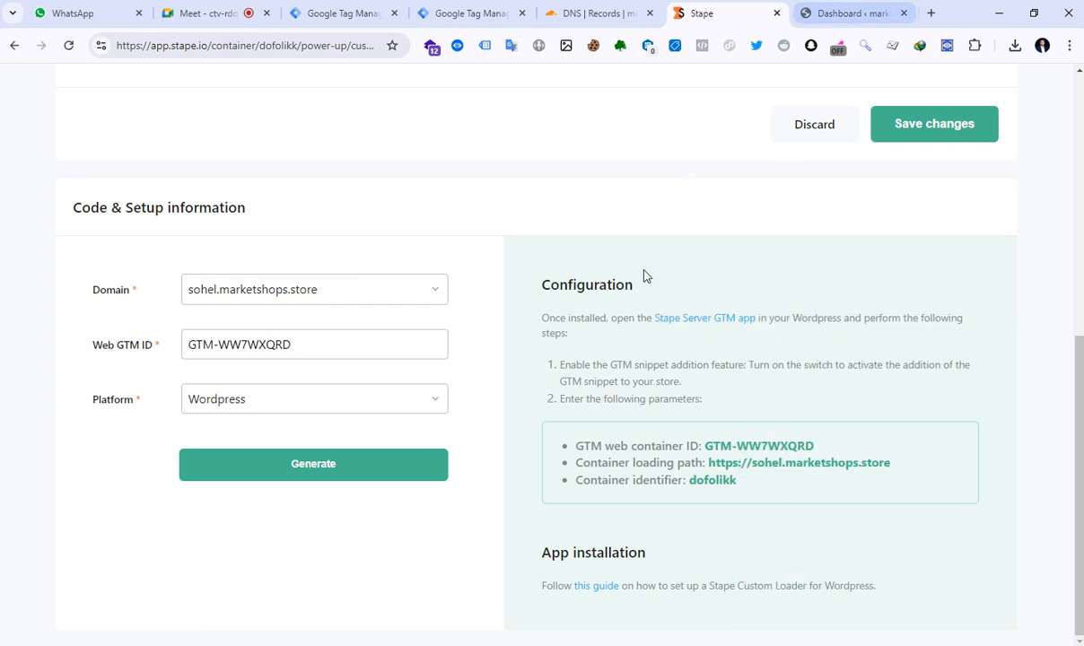
Step: Switch to the marketshops WordPress dashboard and open the page for adding new plugins
left_click(855, 13)
scroll(80, 395, "down", 1)
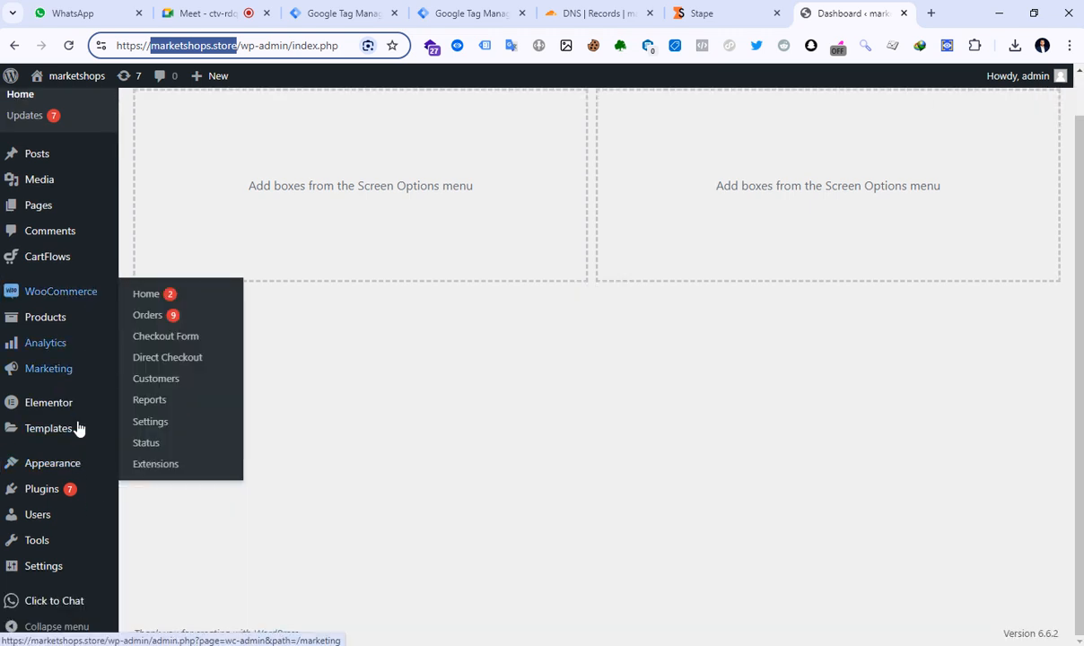
mouse_move(70, 489)
left_click(175, 514)
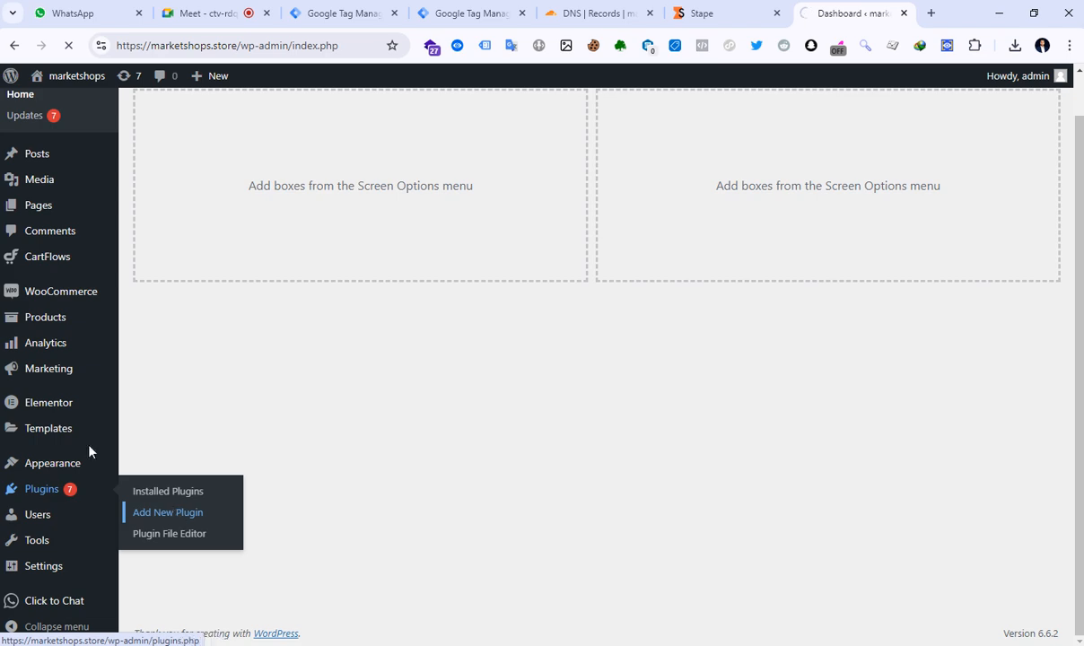
scroll(5, 402, "up", 1)
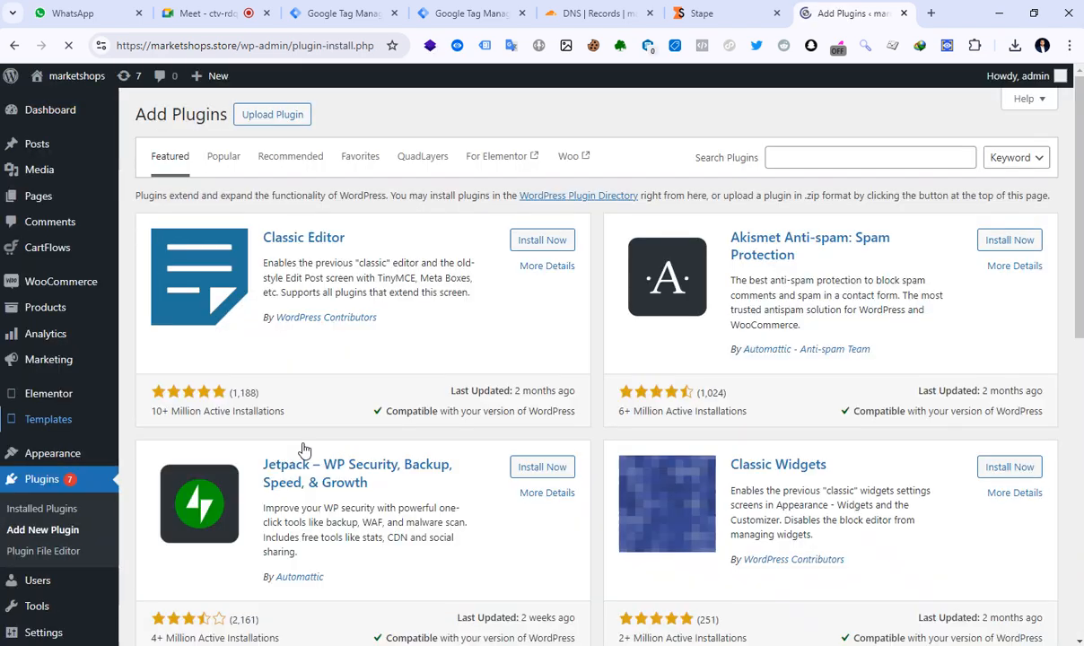
Step: Search the plugin directory for "Stape Server GTM app", and shorten the search term to "Stape"
left_click(868, 154)
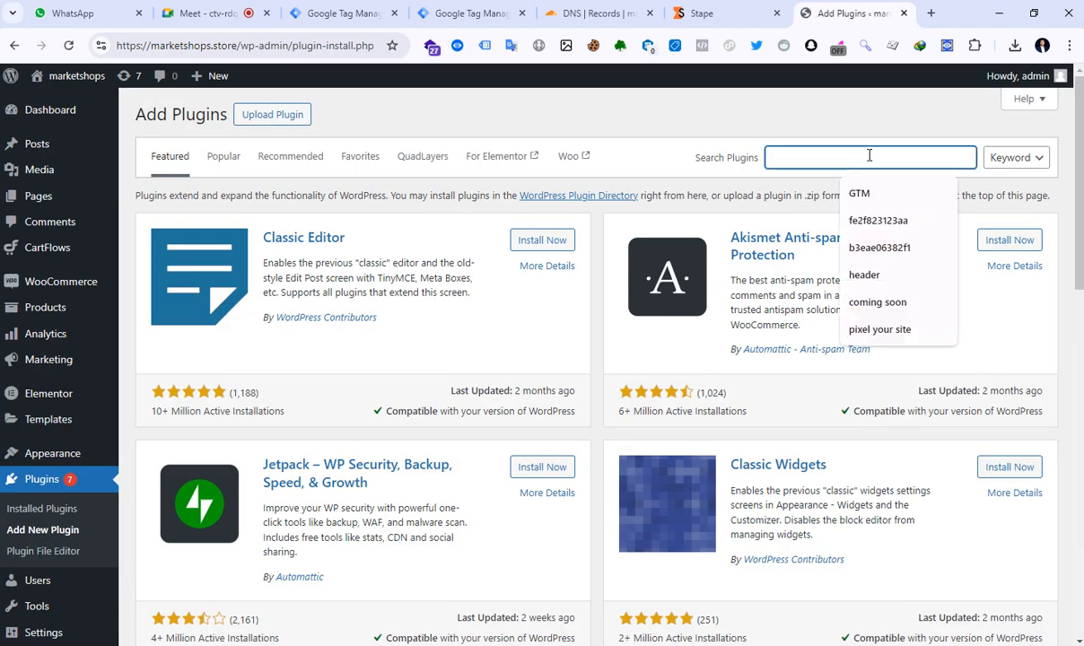
right_click(868, 154)
left_click(921, 295)
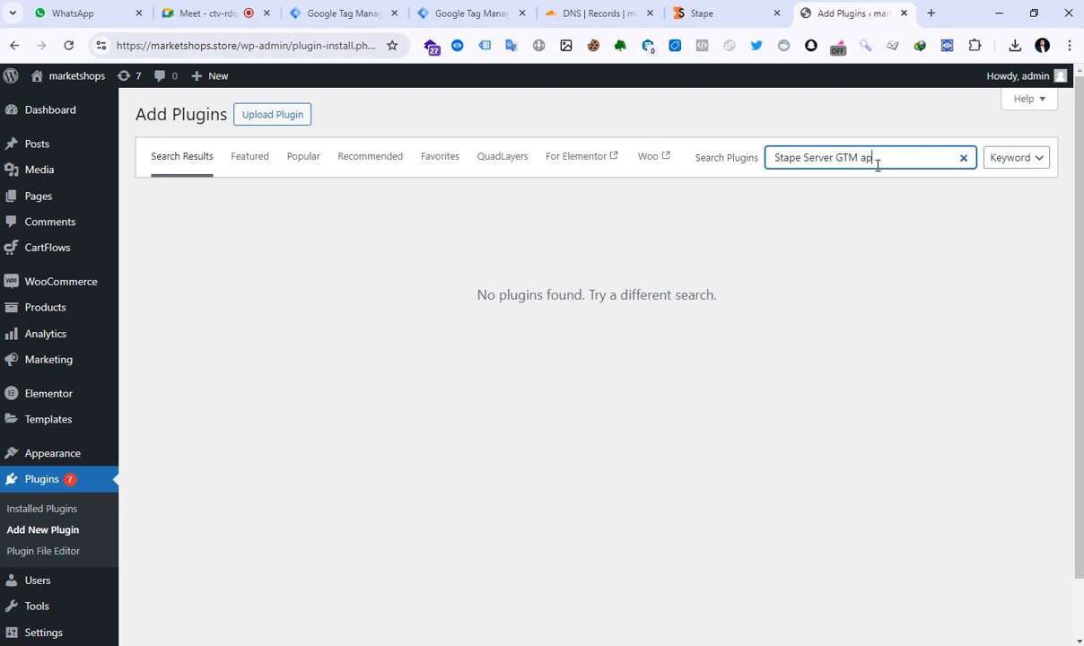
key("BackSpace")
key("BackSpace")
key("BackSpace")
key("BackSpace")
key("BackSpace")
key("BackSpace")
key("BackSpace")
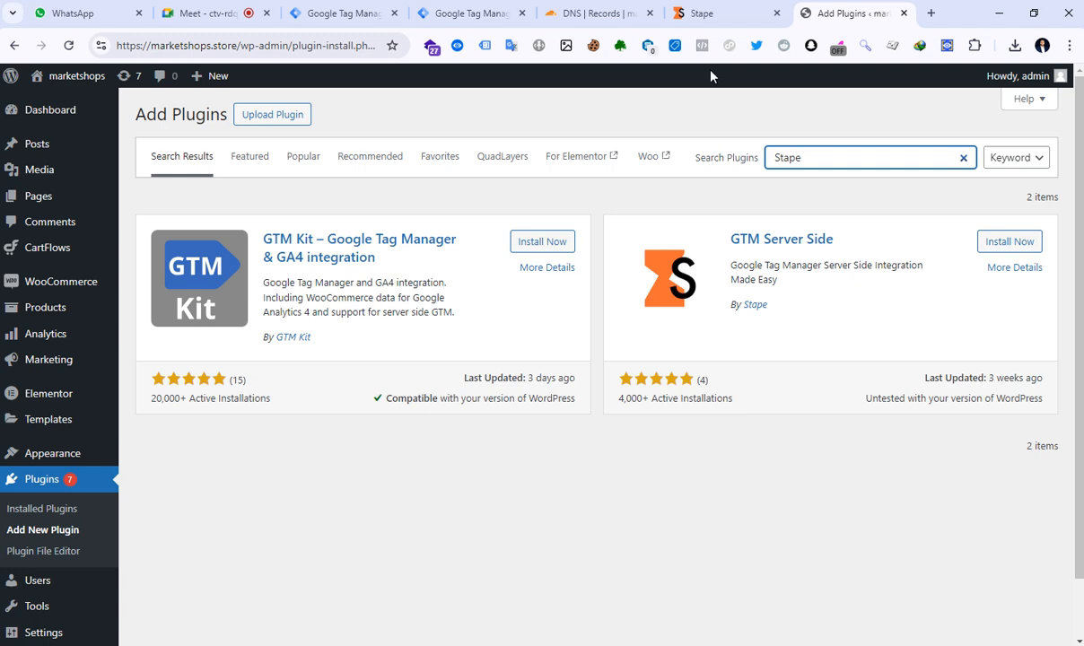
Step: Install and activate the GTM Server Side plugin by Stape
left_click(702, 15)
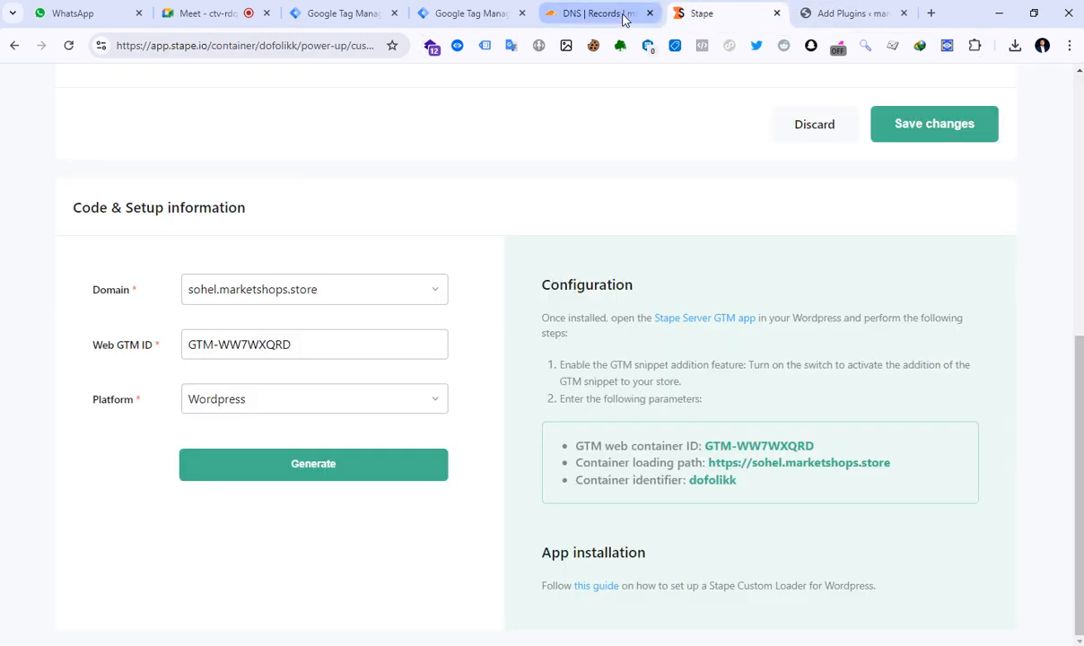
left_click(843, 16)
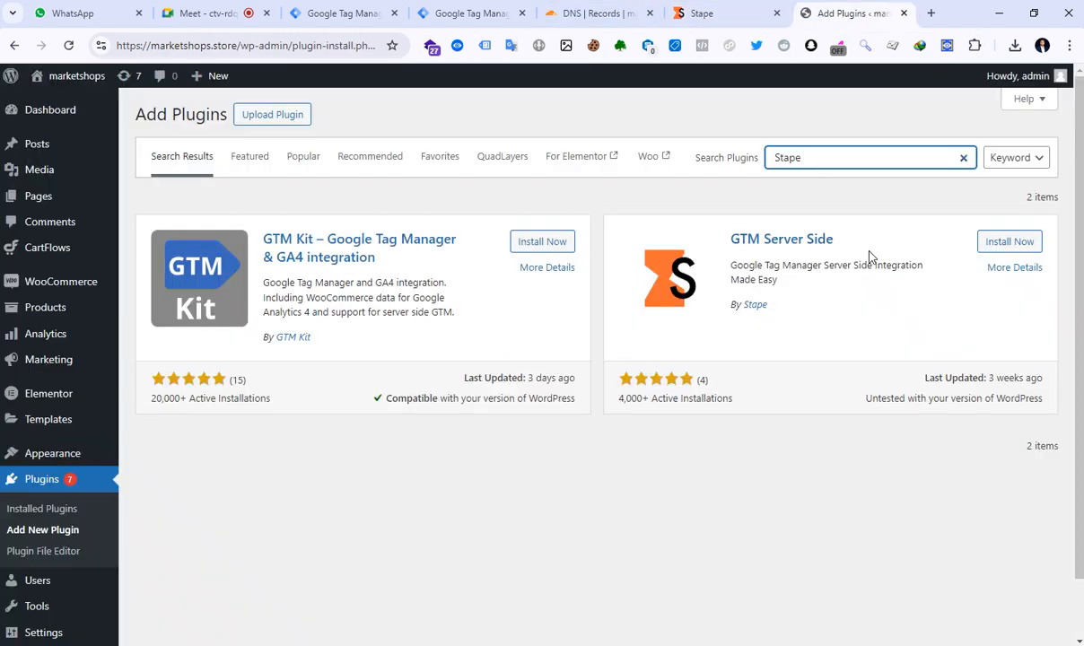
left_click(1006, 244)
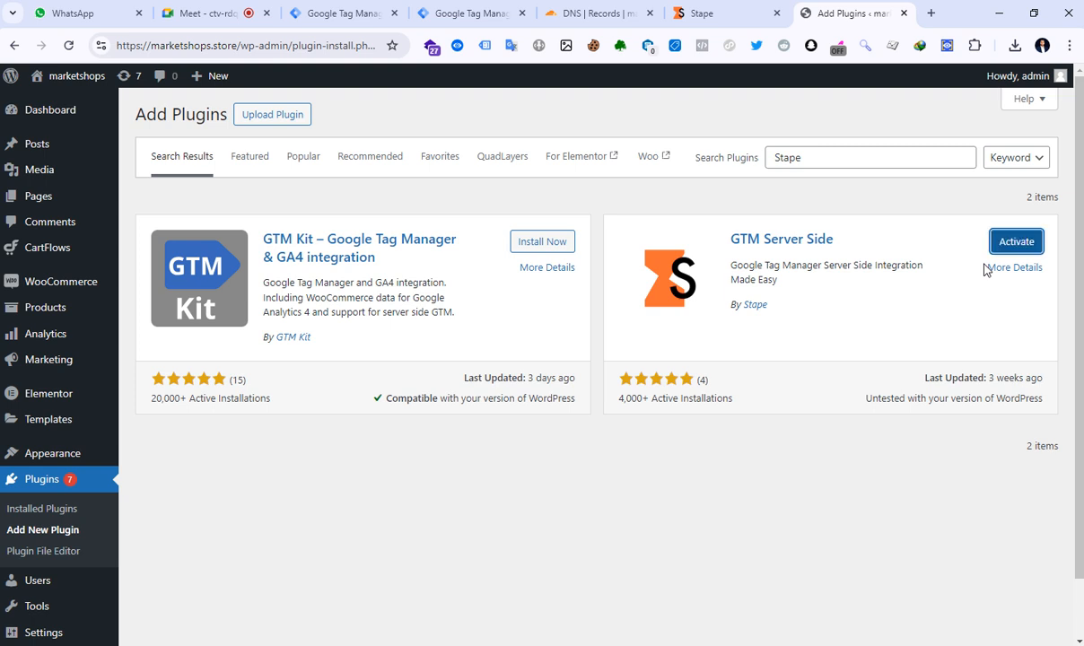
left_click(1022, 244)
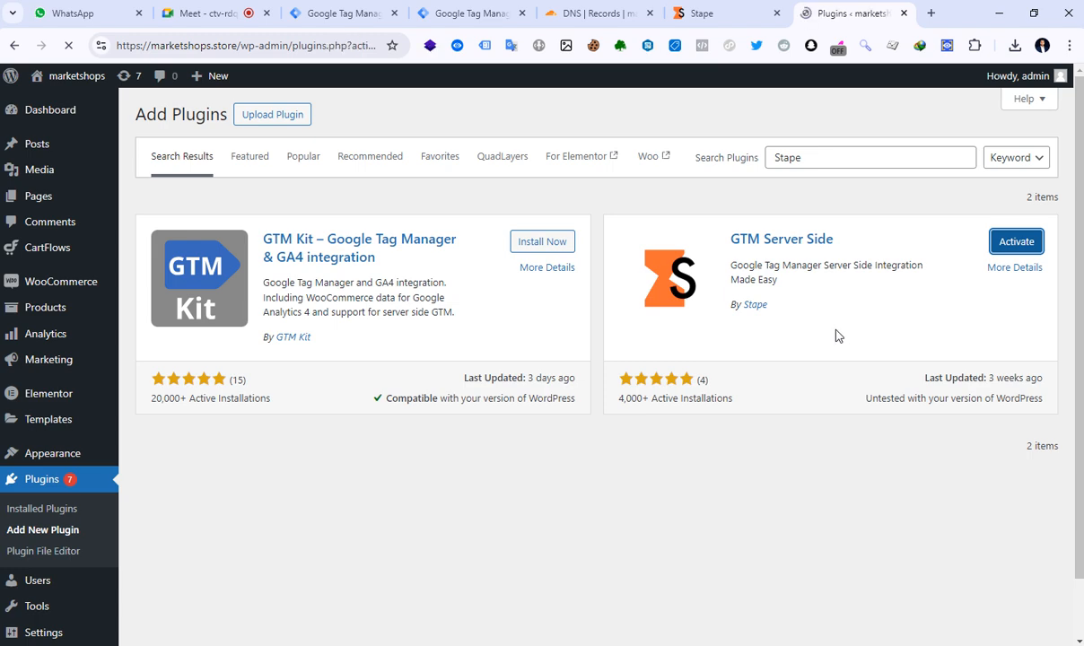
Step: Find the GTM Server Side plugin among the installed plugins and open its settings
scroll(458, 367, "down", 2)
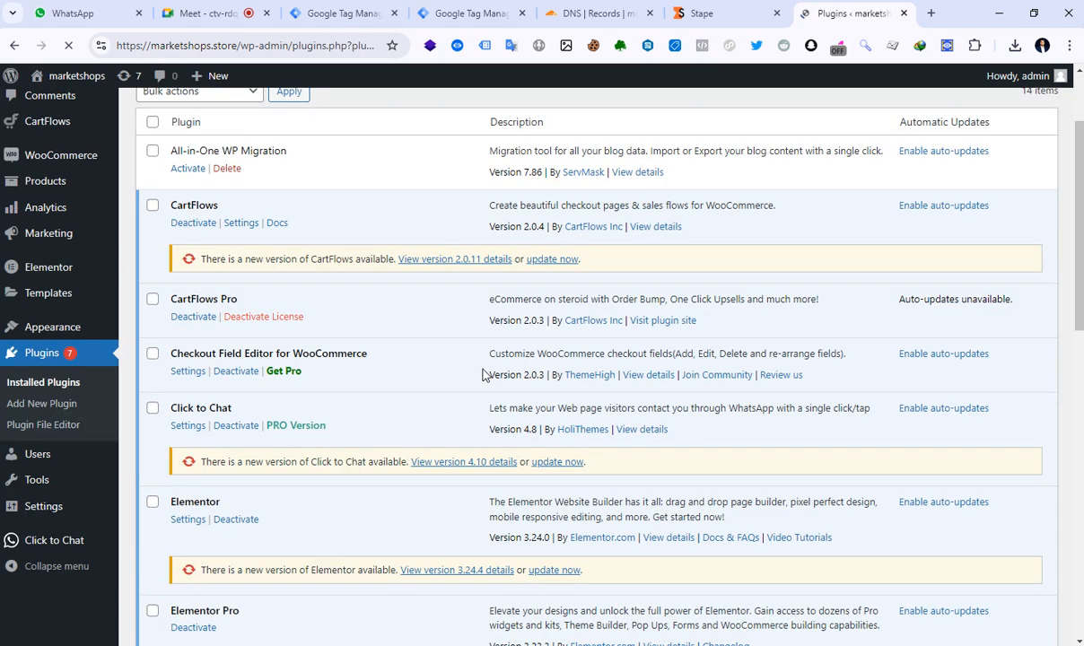
scroll(97, 363, "down", 3)
scroll(91, 388, "up", 5)
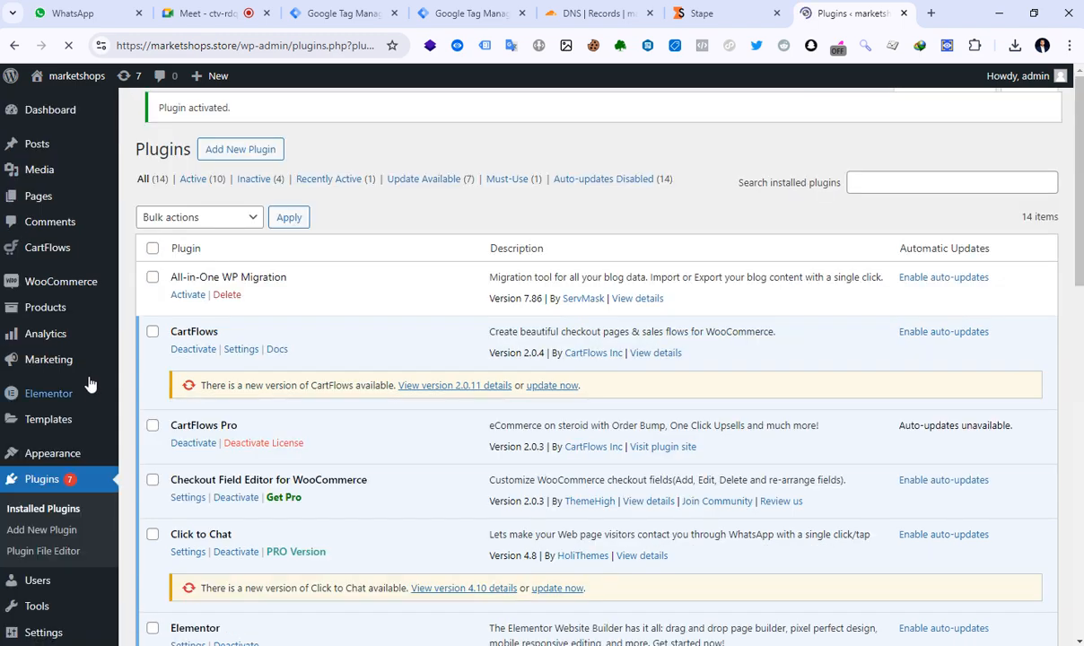
scroll(82, 448, "down", 2)
scroll(82, 471, "down", 10)
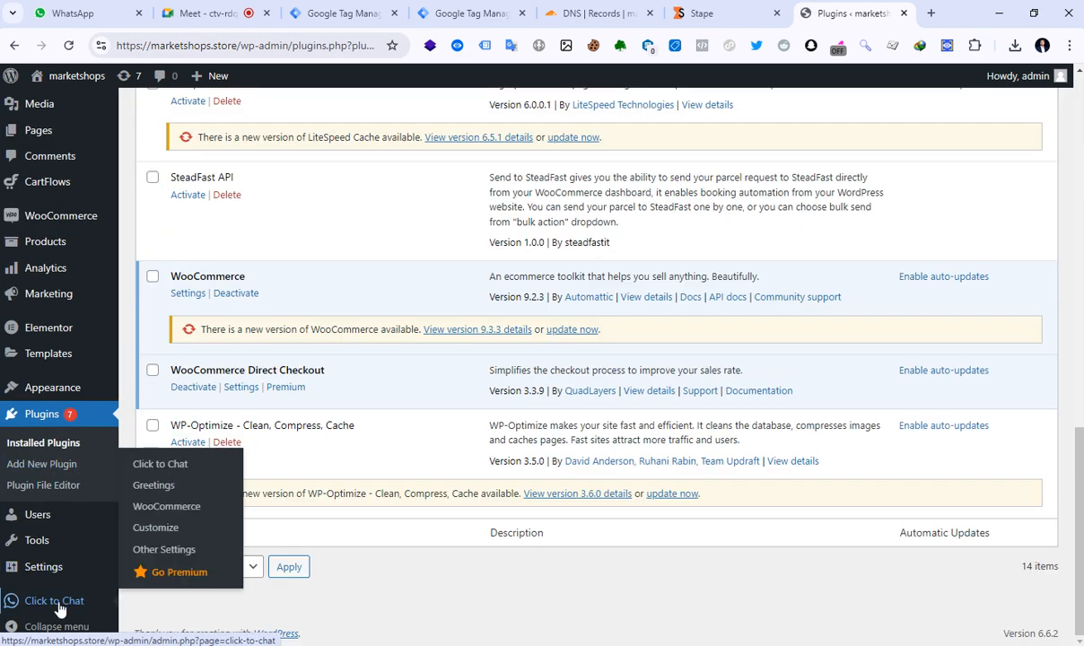
scroll(56, 530, "up", 2)
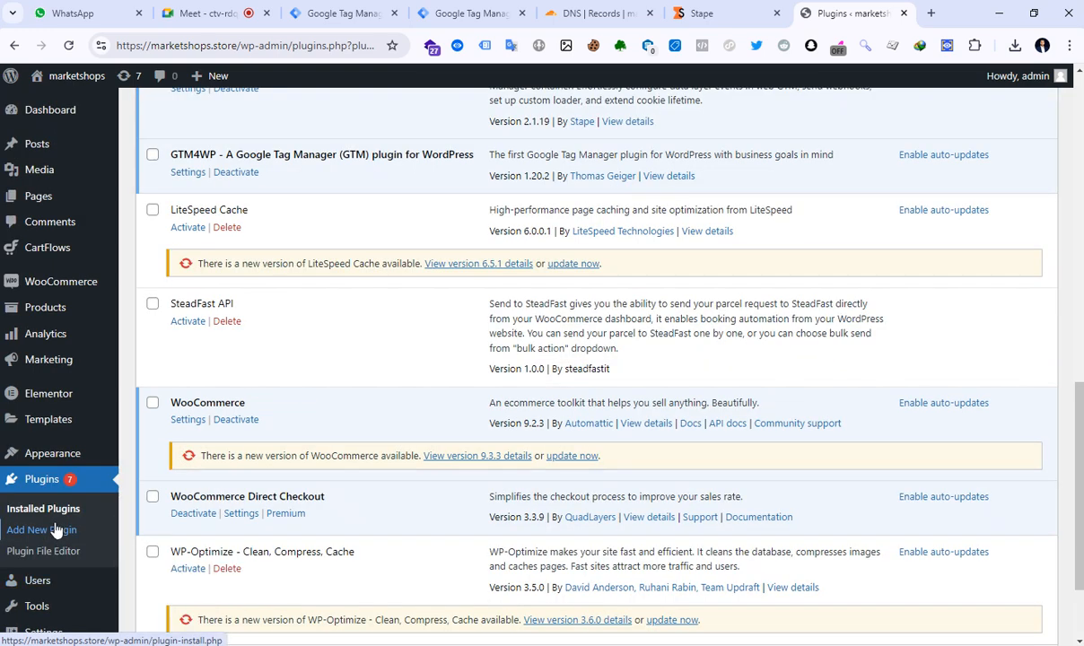
scroll(53, 359, "up", 4)
scroll(36, 207, "down", 1)
scroll(50, 386, "down", 2)
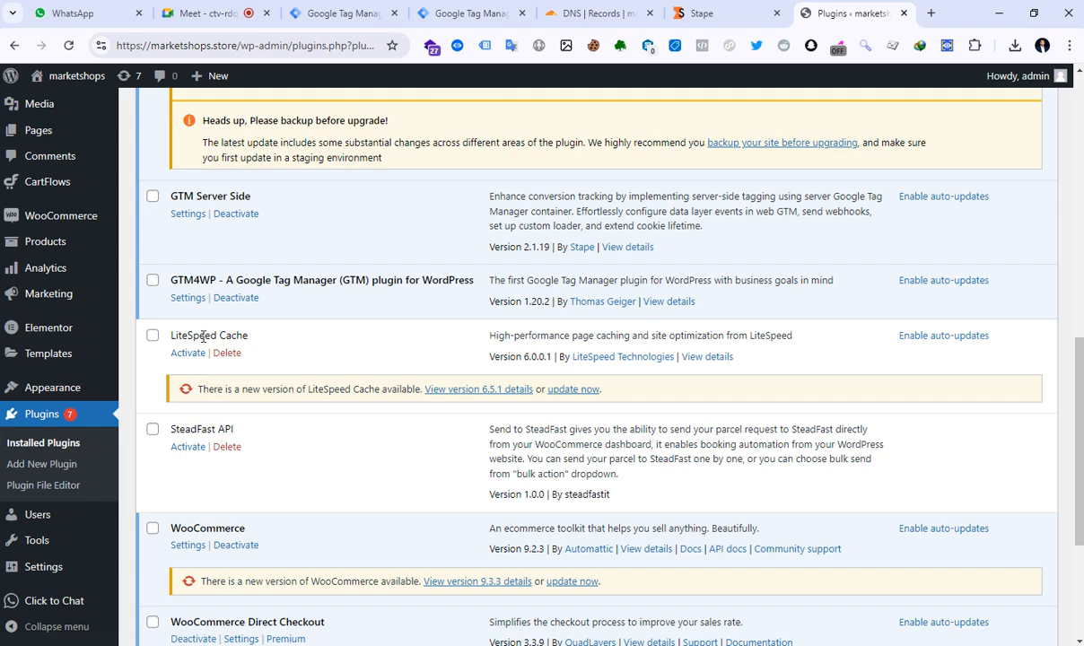
scroll(203, 337, "down", 3)
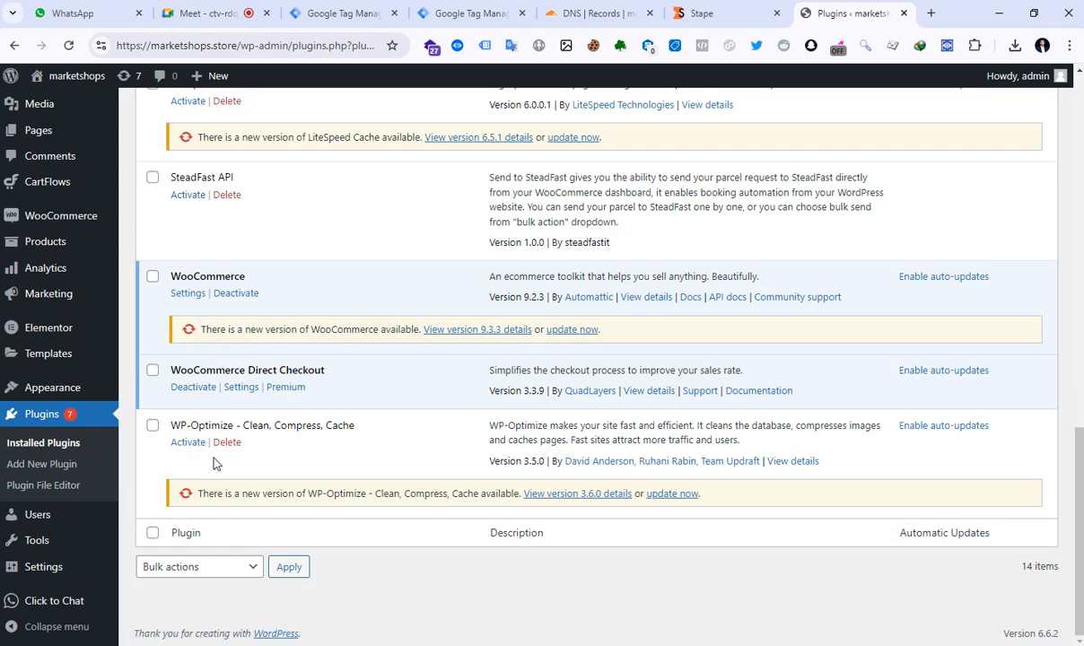
scroll(195, 323, "down", 2)
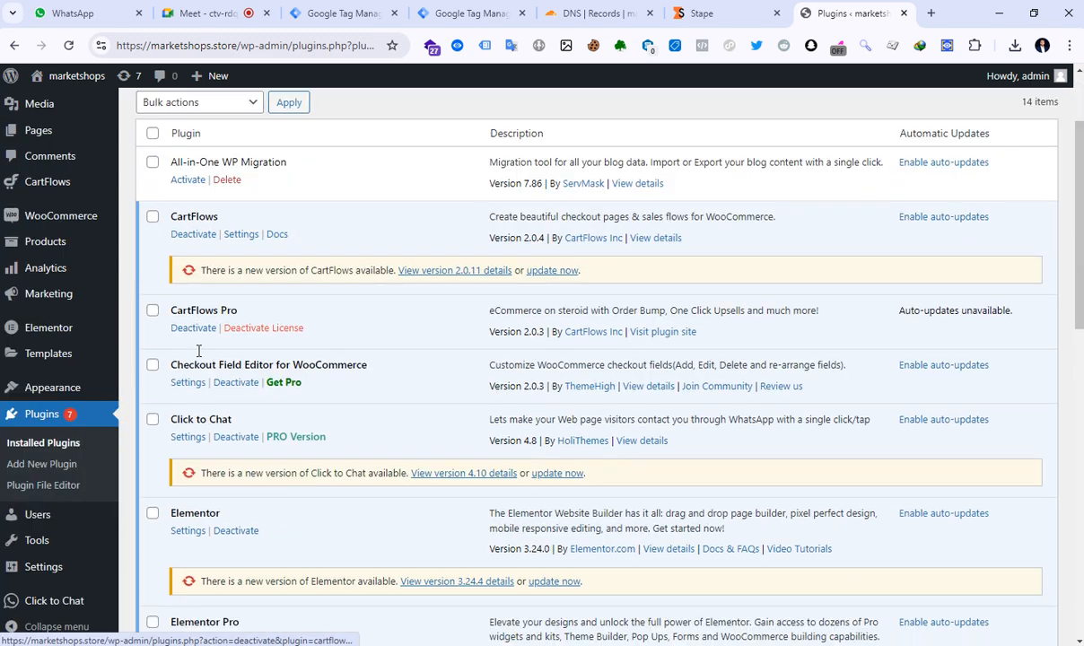
scroll(203, 395, "down", 1)
scroll(215, 432, "down", 3)
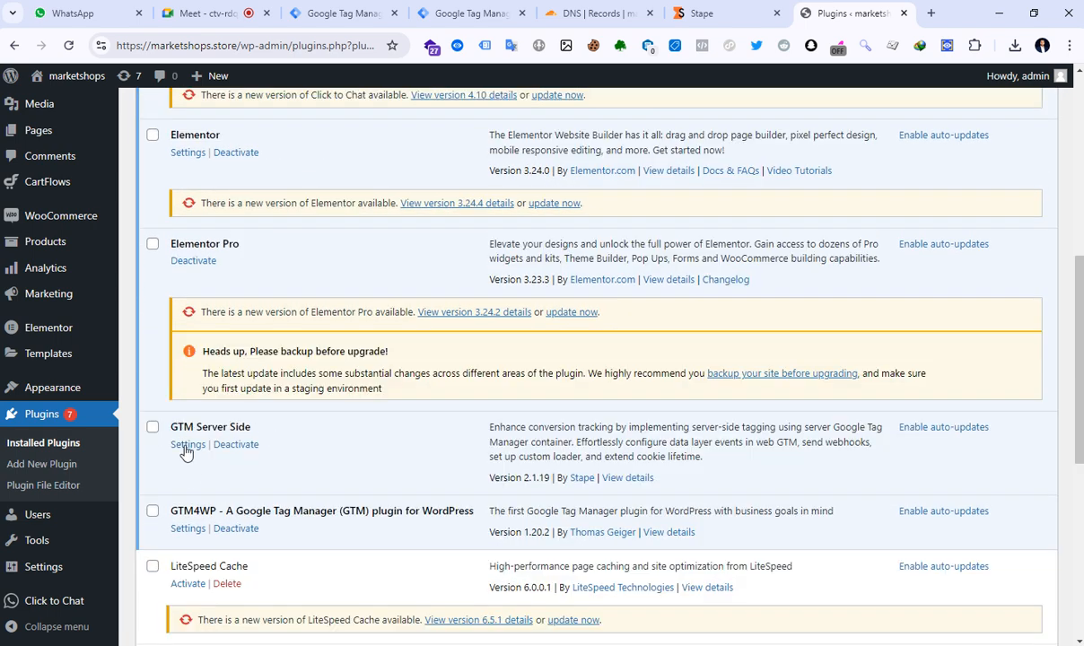
left_click(185, 447)
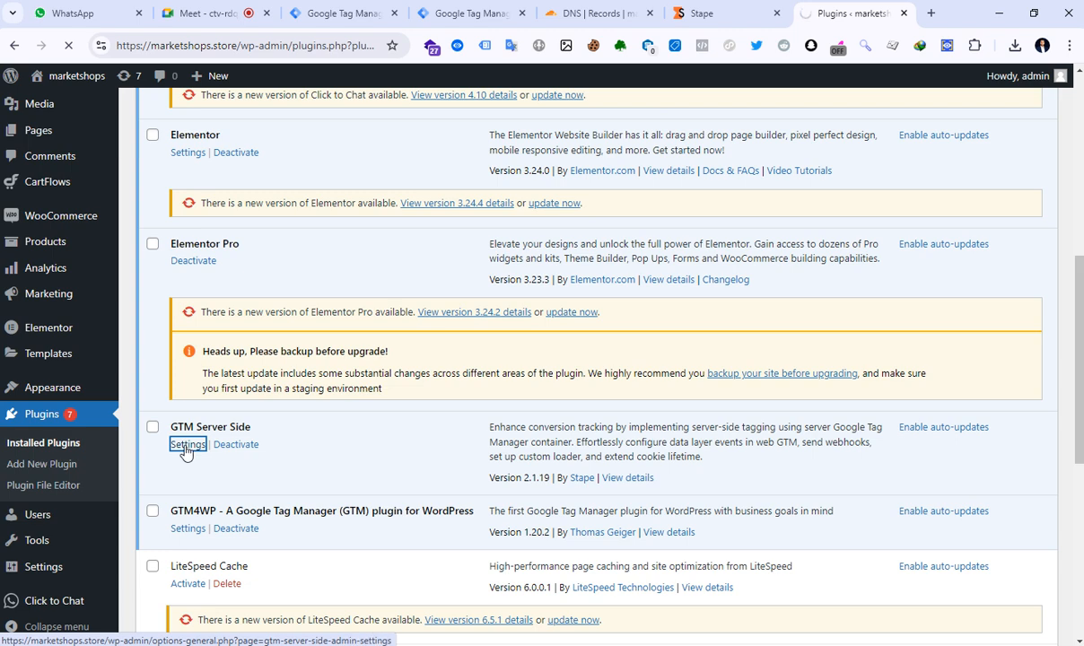
Step: Examine the GTM Server Side plugin's General options for the web GTM ID, server container URL and Stape container identifier
scroll(31, 467, "down", 3)
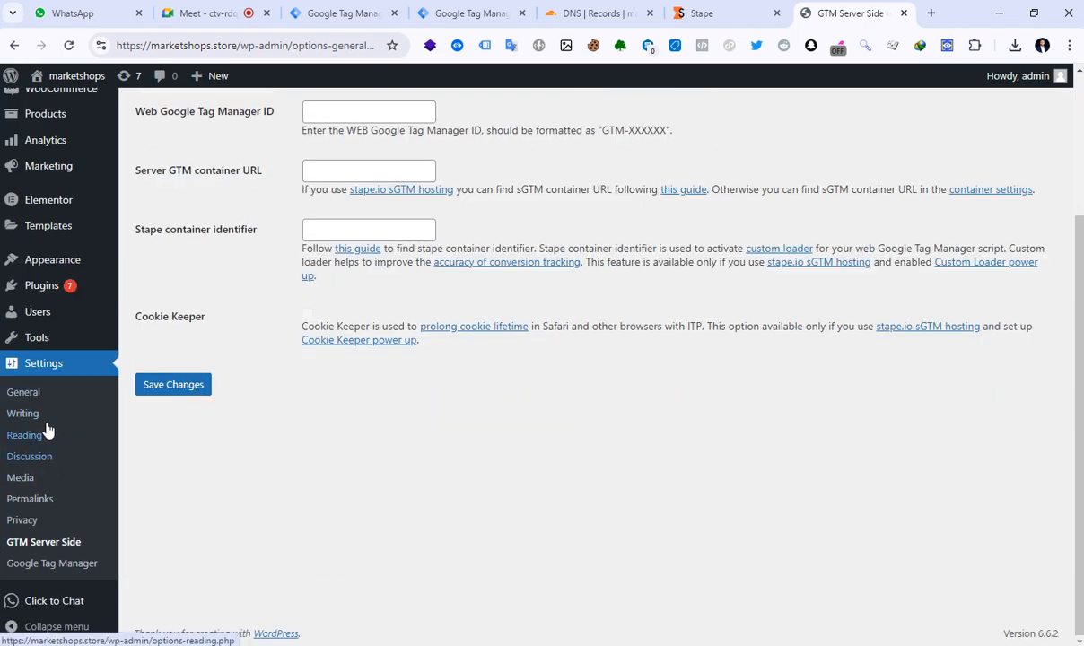
mouse_move(49, 355)
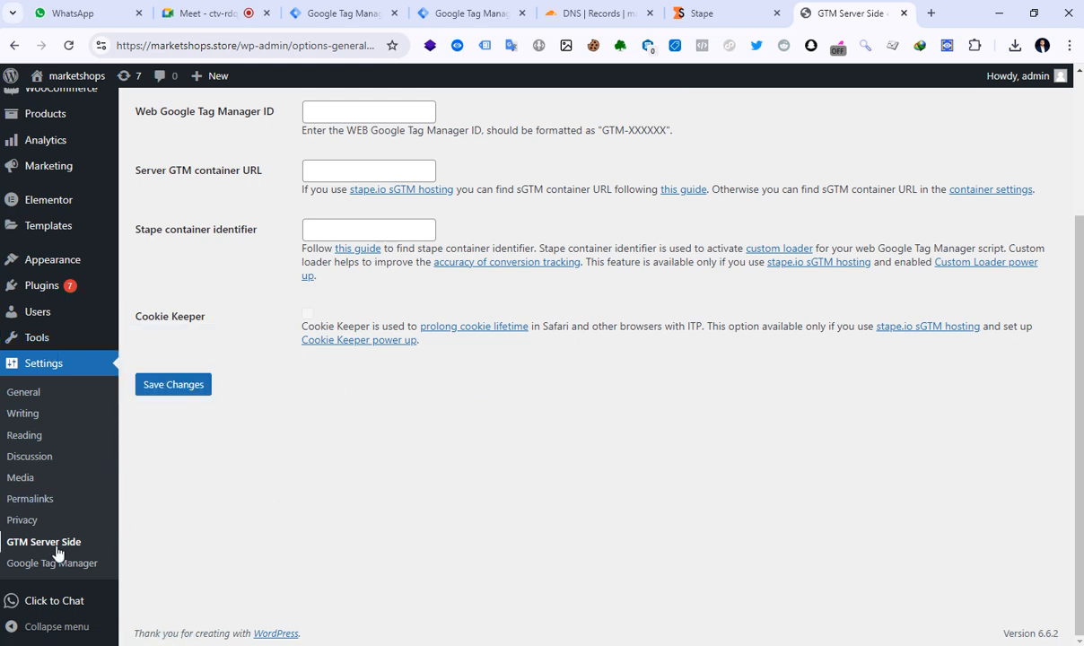
scroll(277, 512, "up", 1)
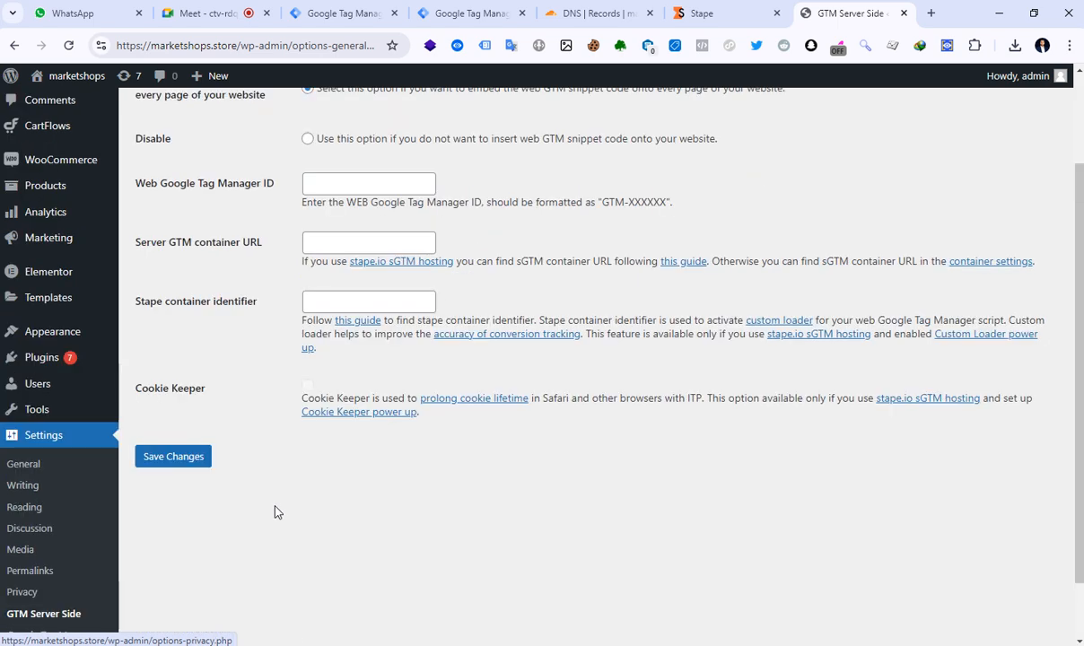
scroll(277, 512, "up", 2)
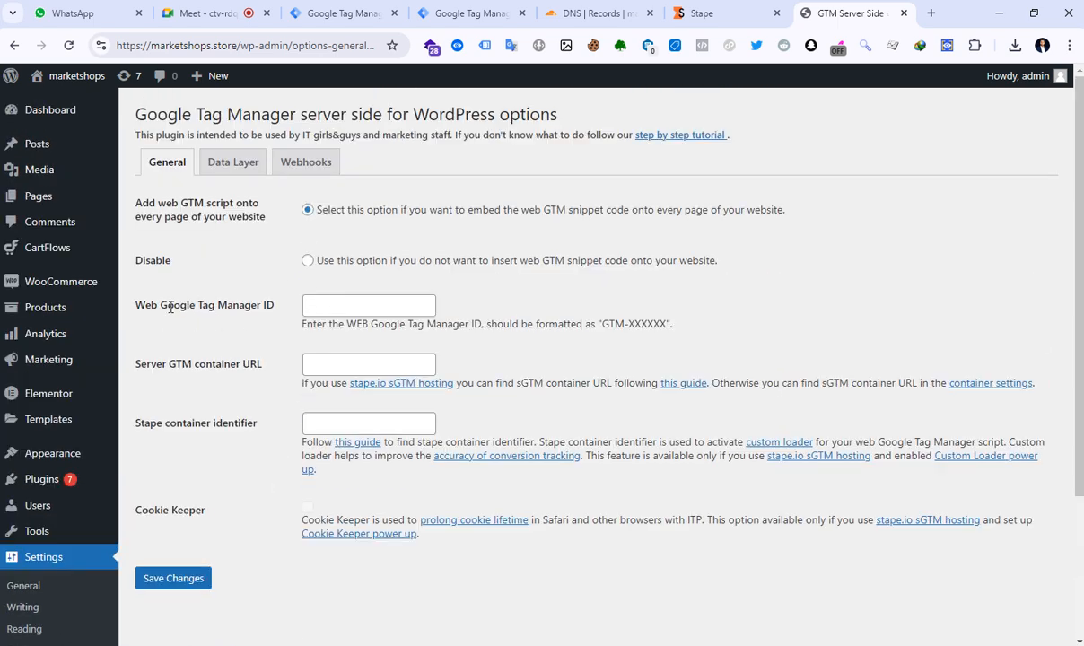
left_click(317, 307)
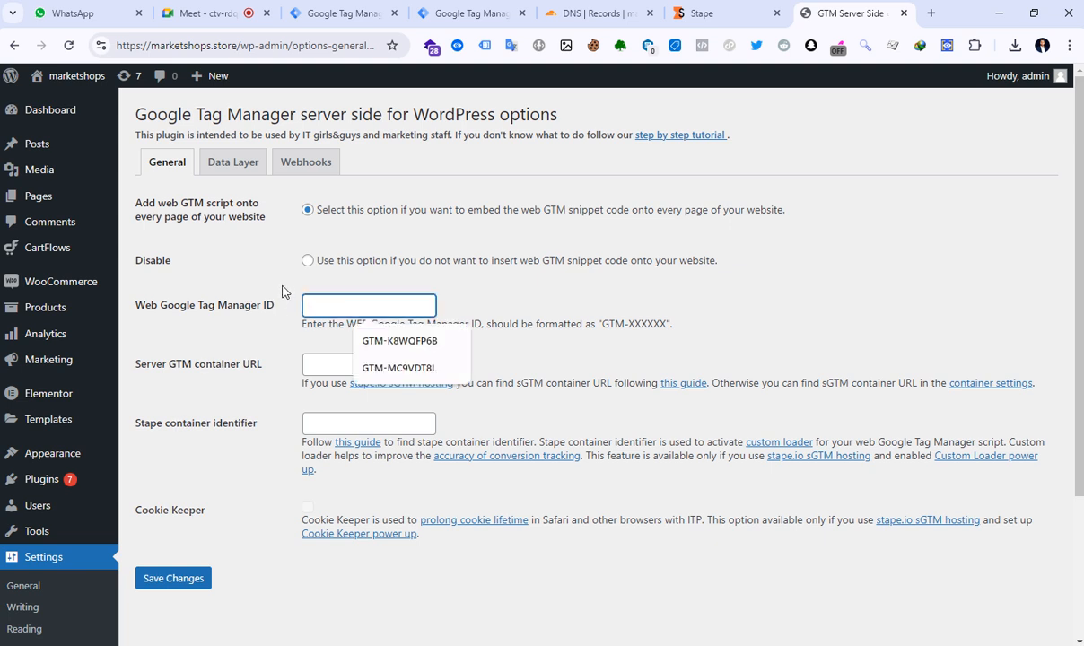
left_click(282, 287)
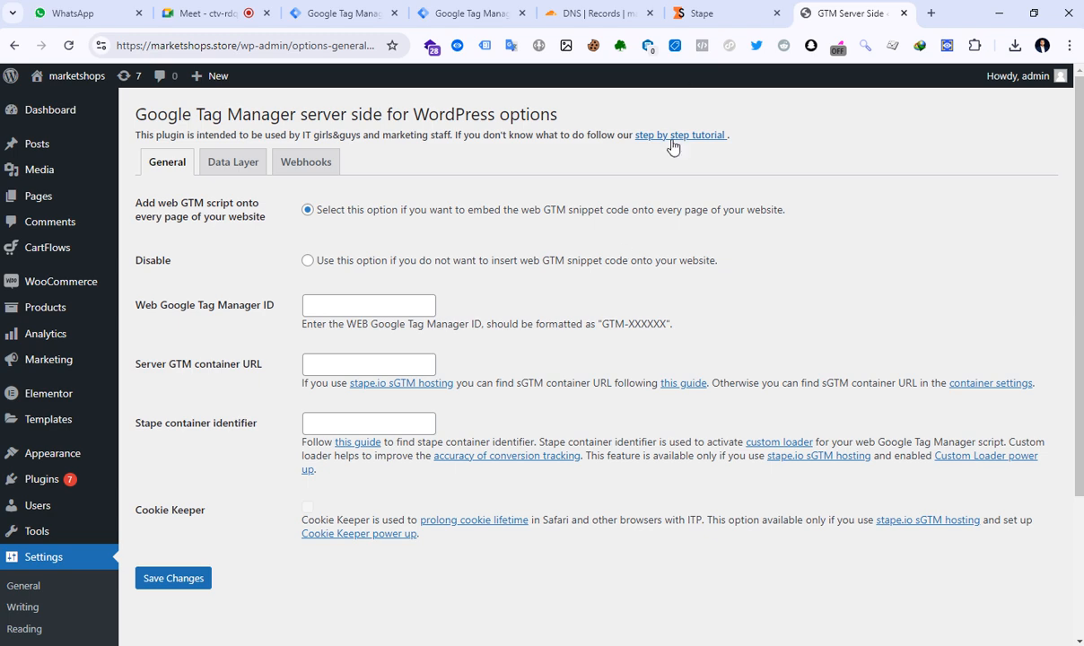
Step: Copy the GTM web container ID GTM-WW7WXQRD from Stape into the WordPress plugin's Web Google Tag Manager ID
left_click(697, 14)
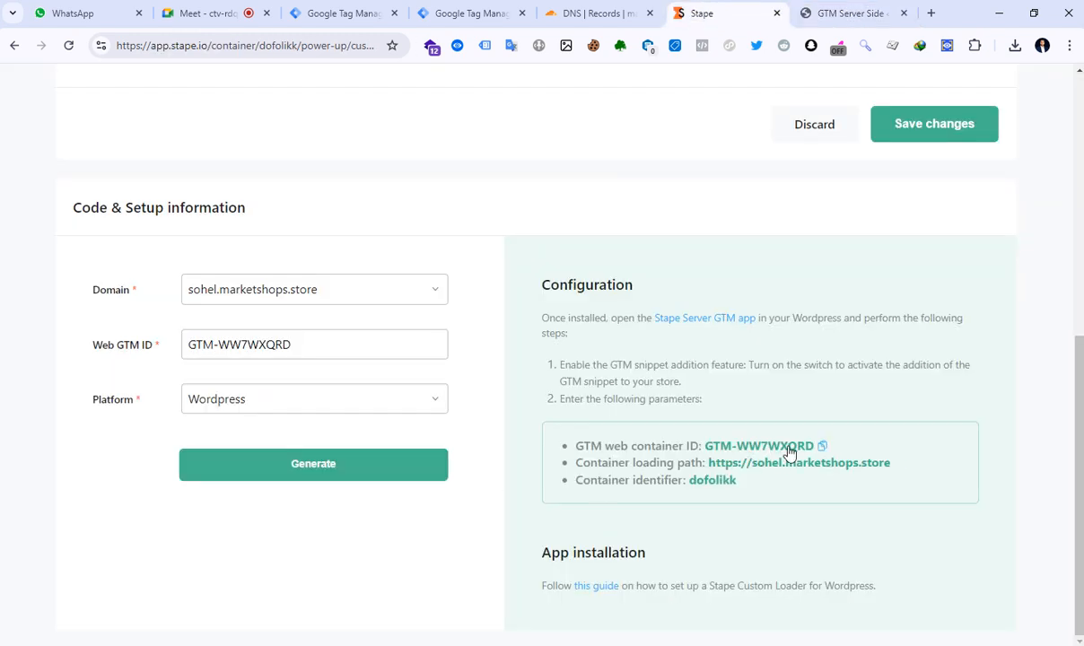
left_click(822, 446)
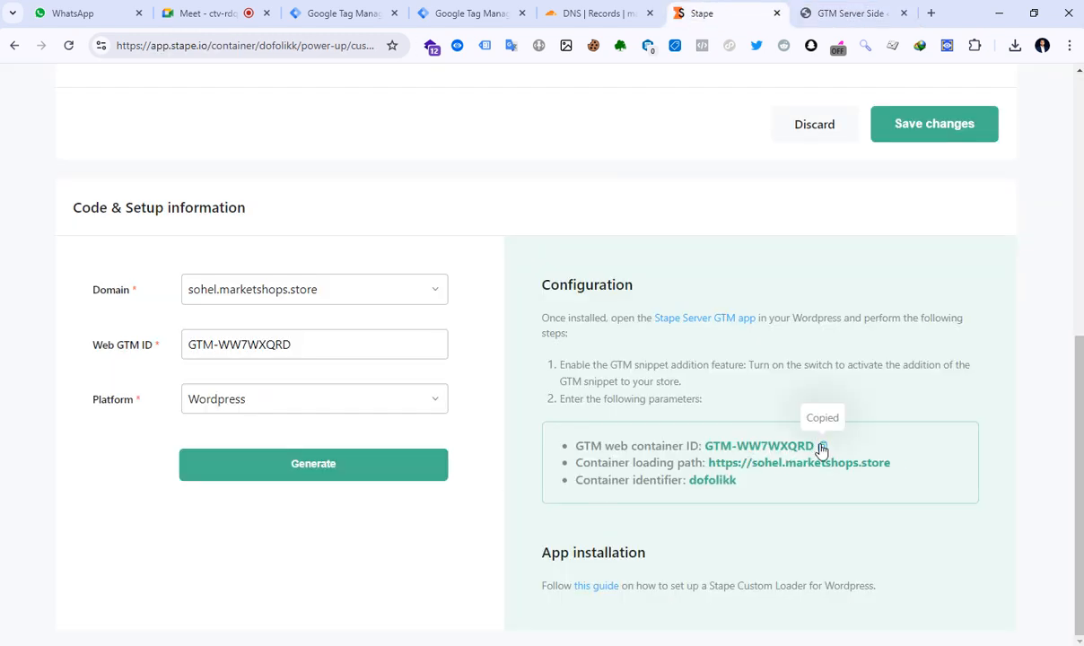
left_click(823, 18)
left_click(346, 304)
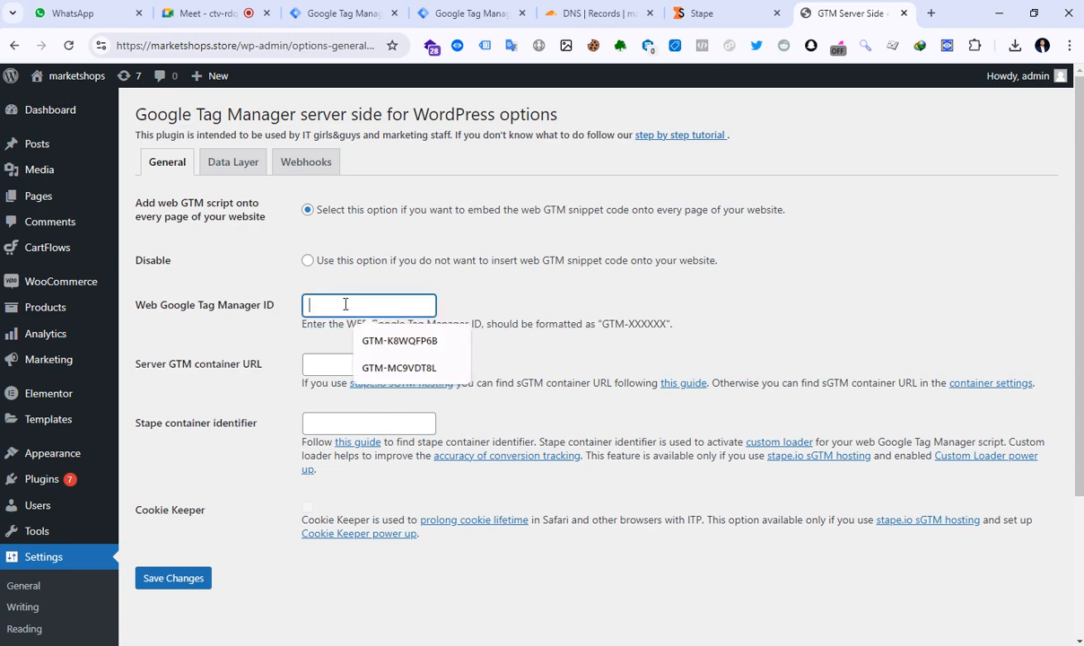
right_click(346, 304)
left_click(395, 449)
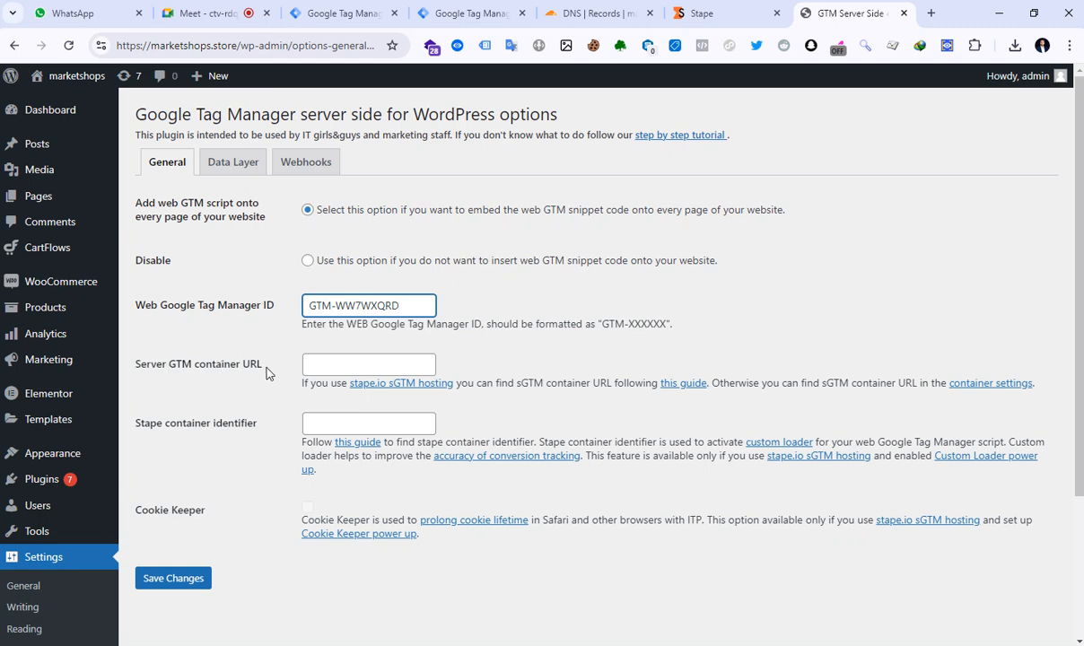
Step: Copy the container loading path on the marketshops.store subdomain from Stape into the WordPress plugin's Server GTM container URL
left_click(700, 13)
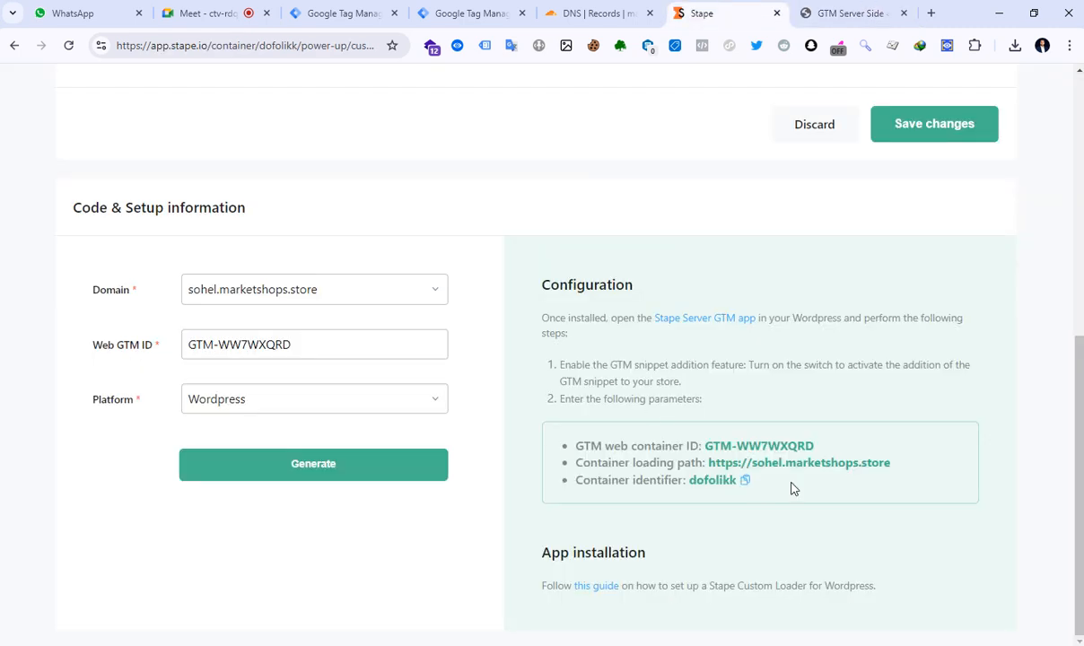
left_click(899, 463)
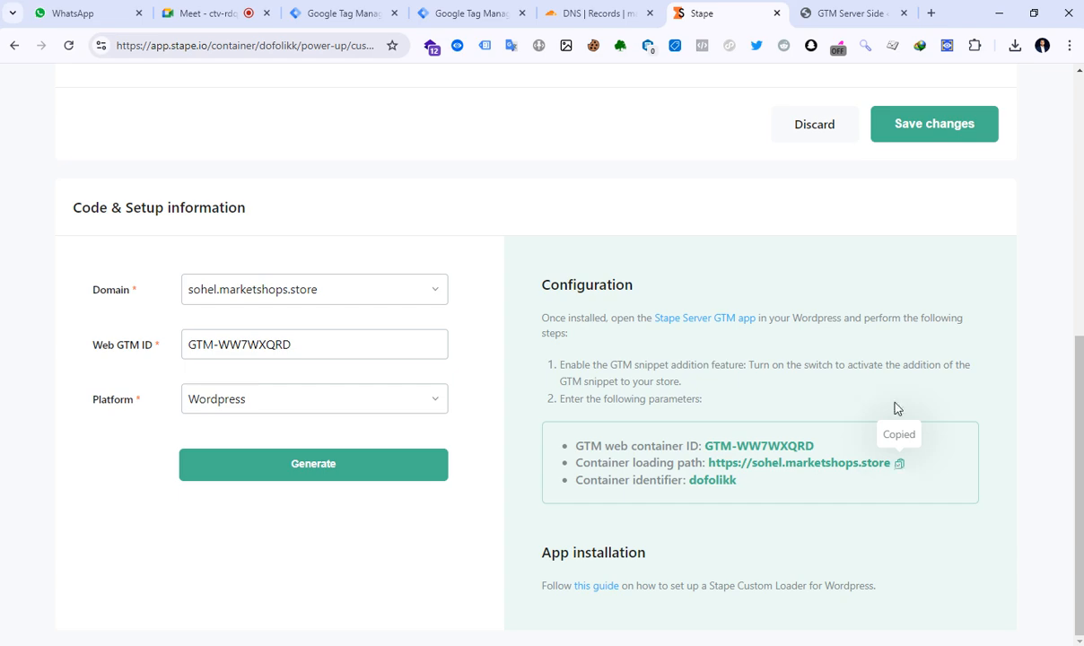
left_click(848, 13)
left_click(337, 364)
right_click(363, 366)
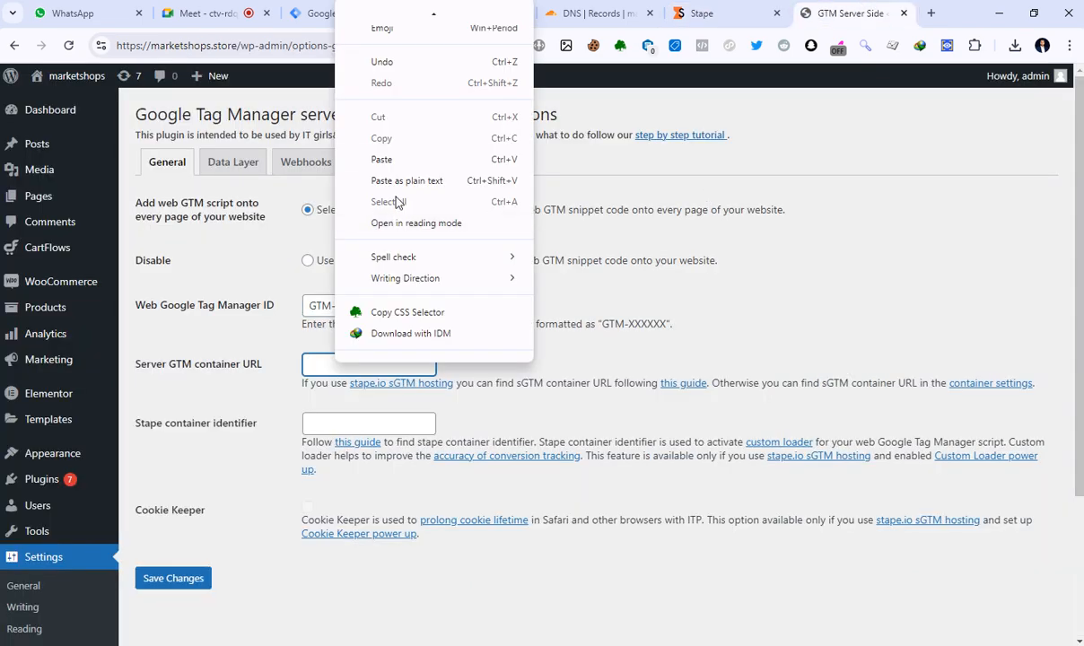
left_click(386, 151)
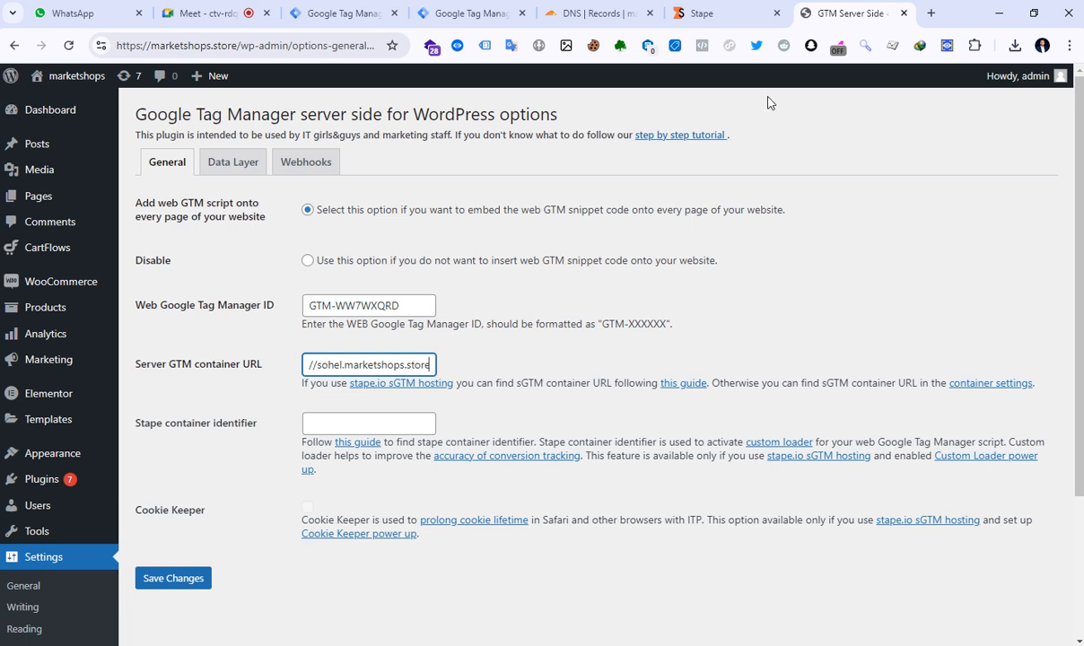
Step: Copy the container identifier dofolikk from Stape into the WordPress plugin's Stape container identifier, and save the plugin settings
left_click(732, 12)
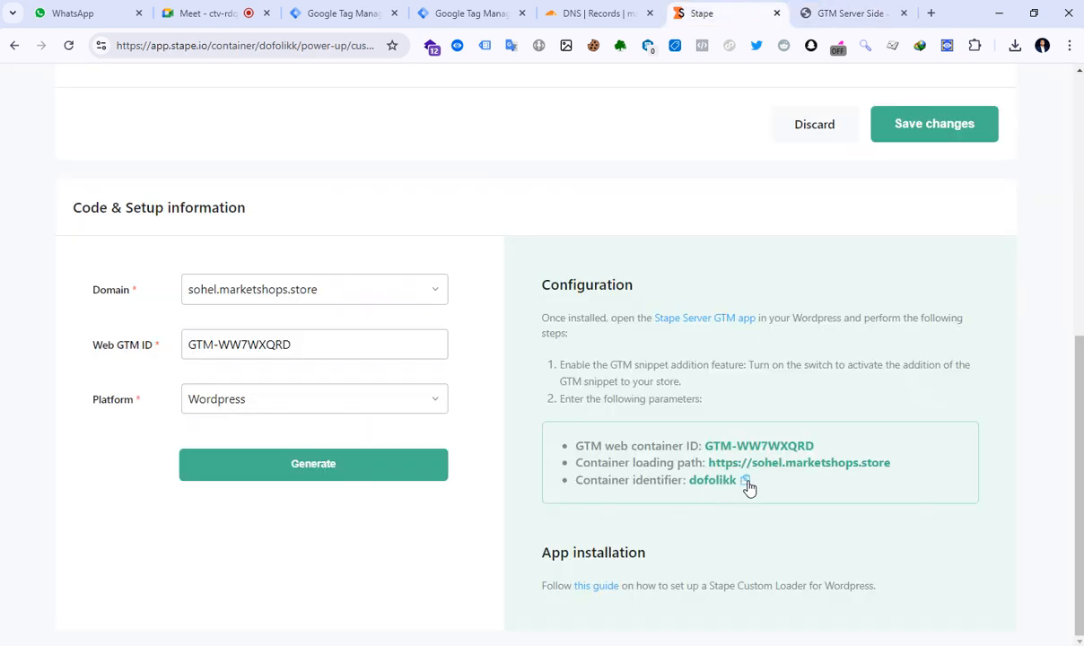
left_click(746, 481)
left_click(830, 13)
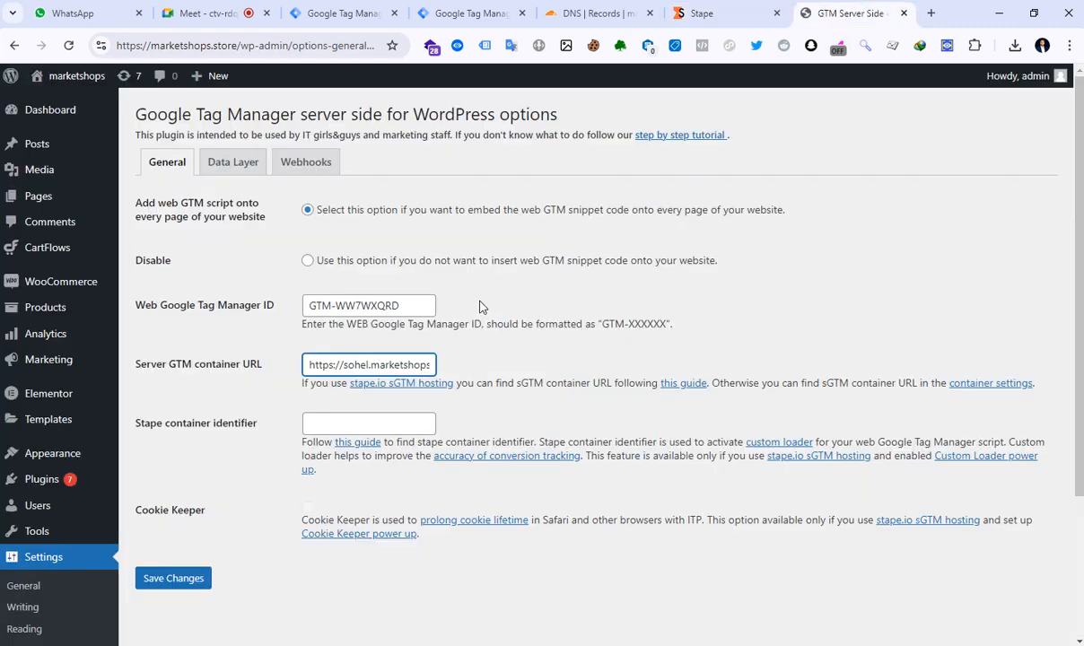
left_click(376, 422)
right_click(350, 420)
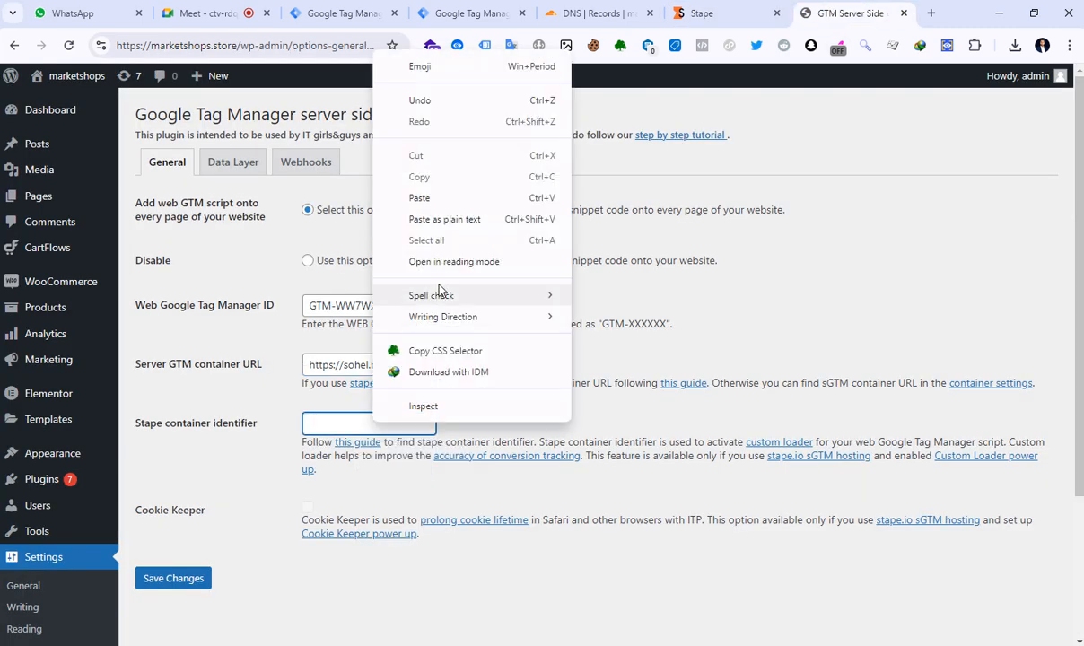
left_click(420, 198)
scroll(224, 452, "down", 3)
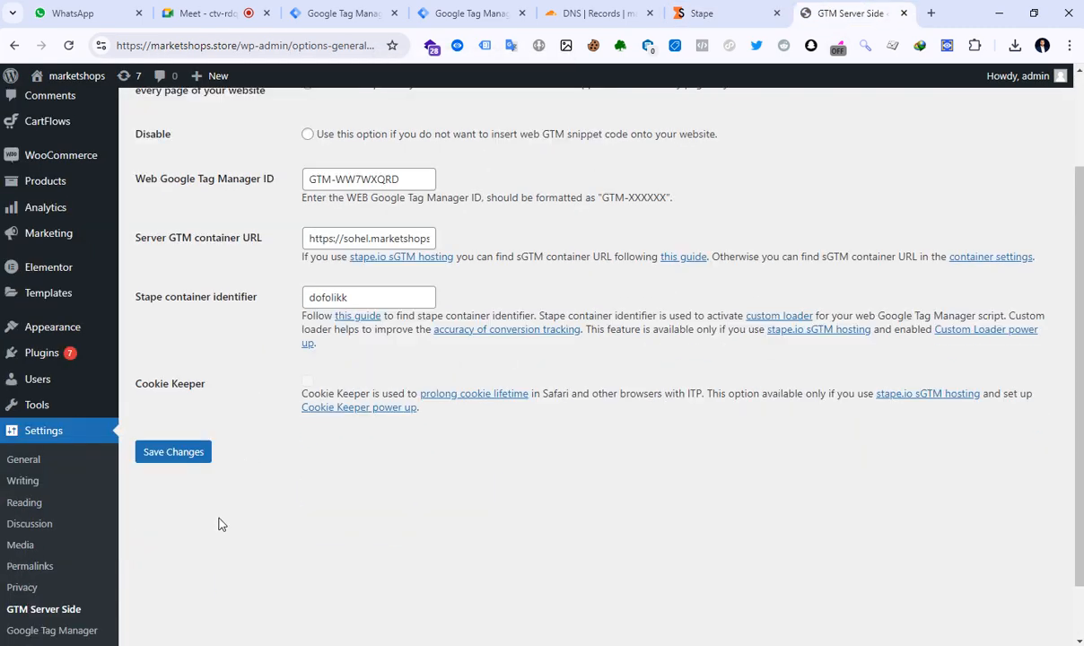
left_click(180, 453)
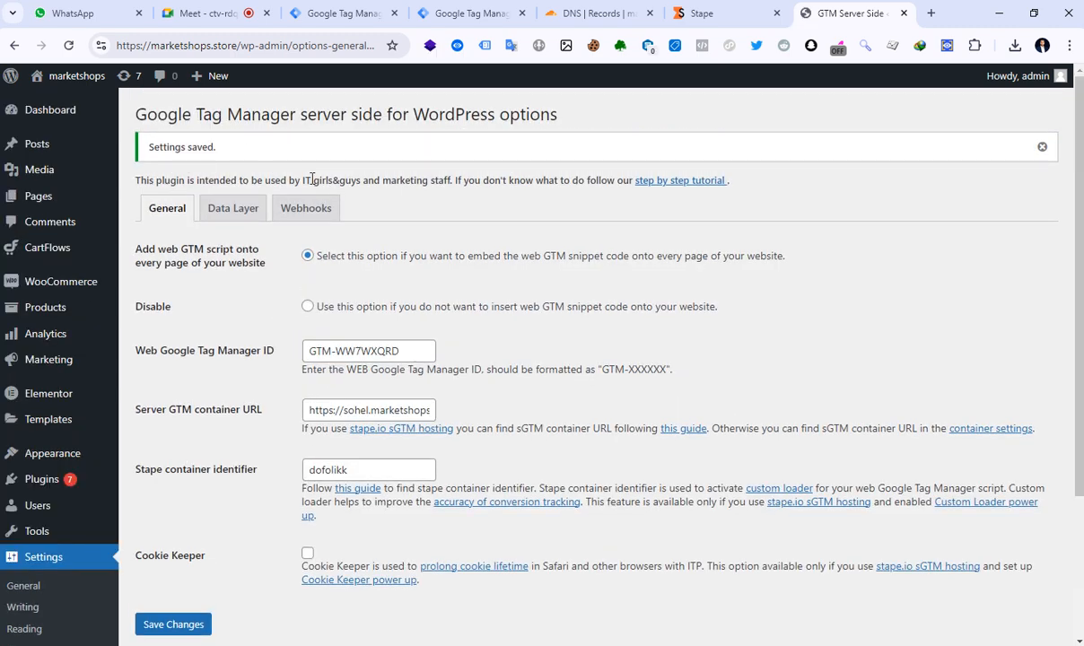
Step: Save the Custom Loader changes in Stape, and copy the tagging server domain URL from the container's settings
left_click(715, 12)
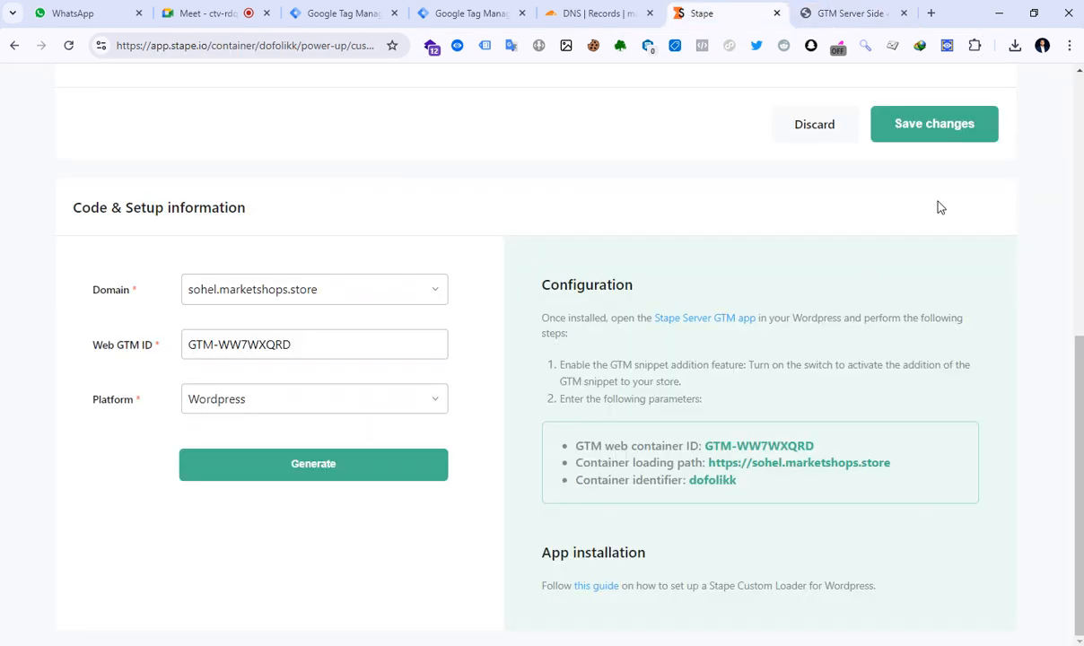
left_click(937, 131)
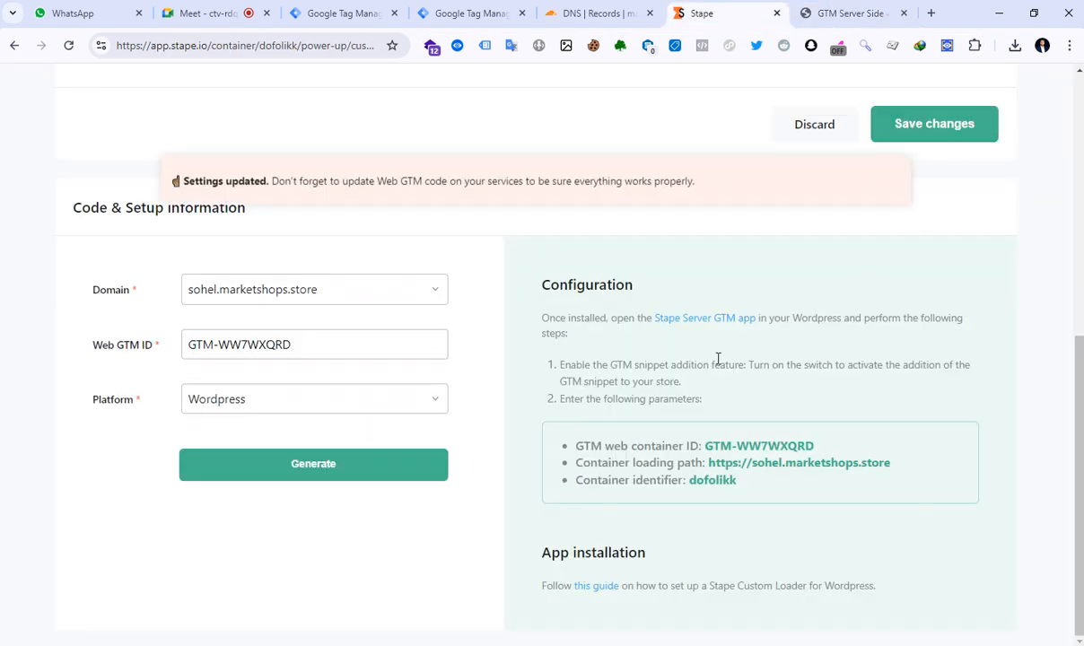
scroll(709, 357, "up", 5)
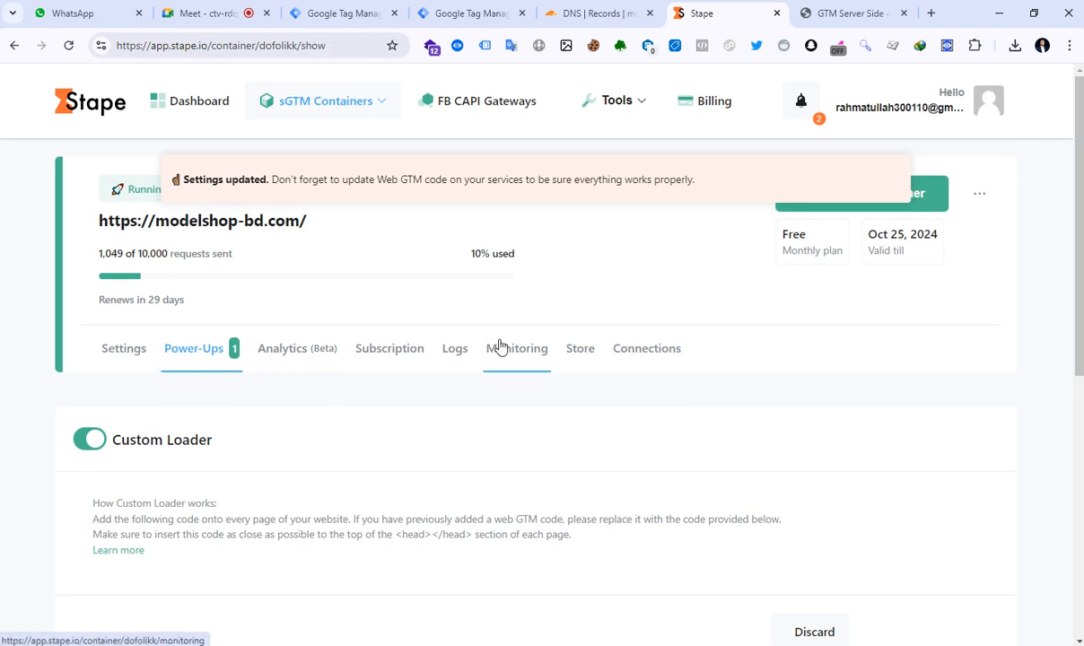
scroll(498, 350, "down", 5)
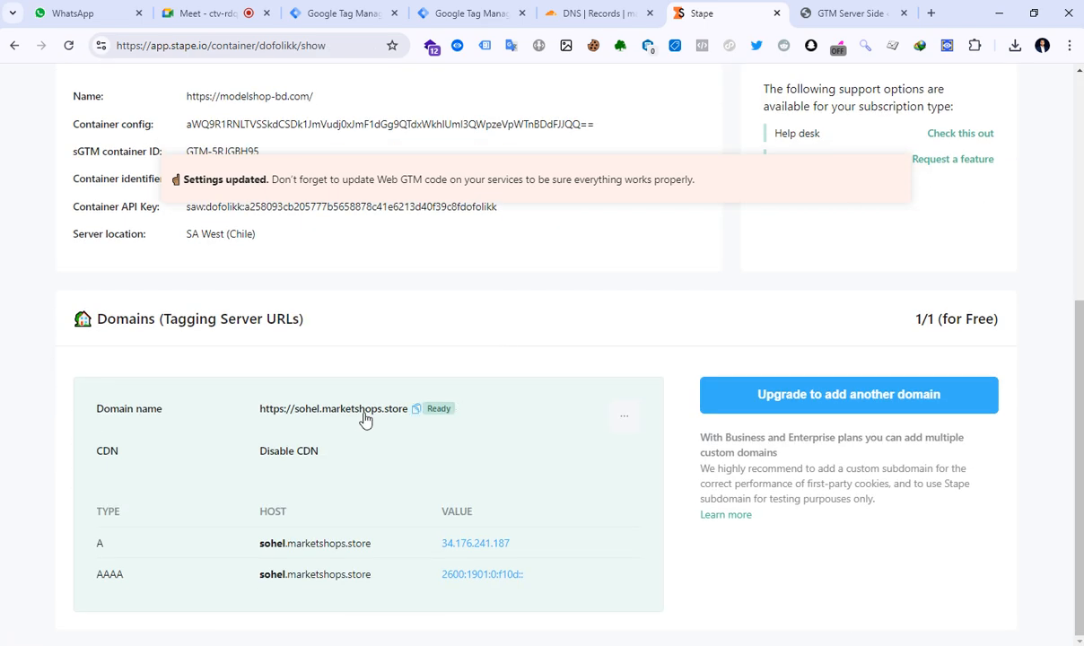
scroll(359, 419, "up", 3)
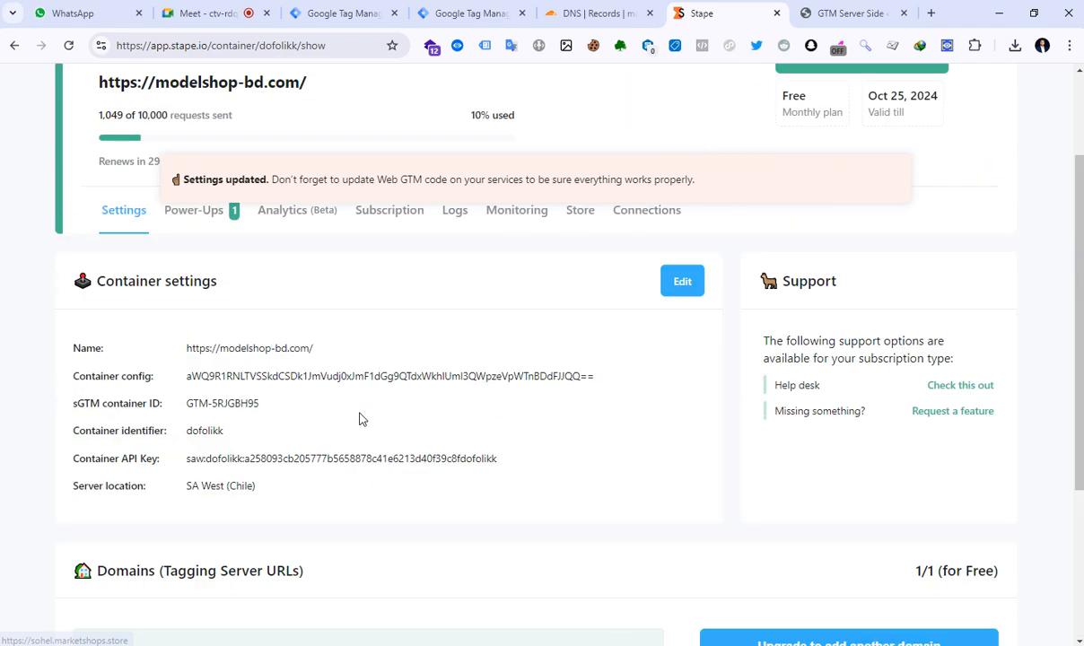
scroll(255, 463, "up", 2)
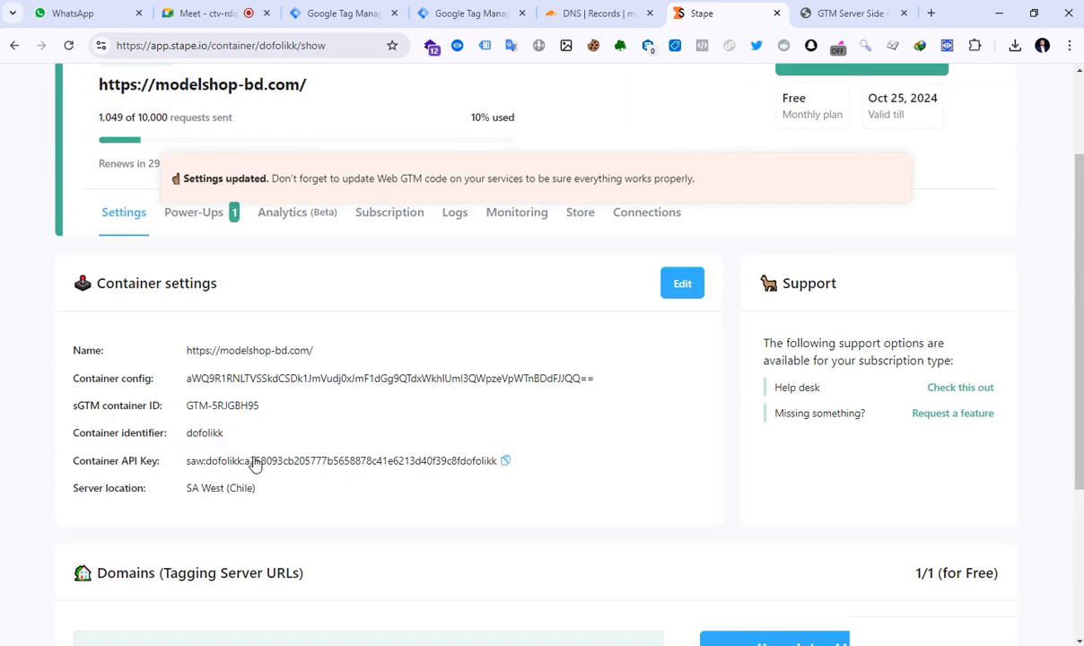
scroll(256, 464, "down", 2)
scroll(256, 463, "down", 1)
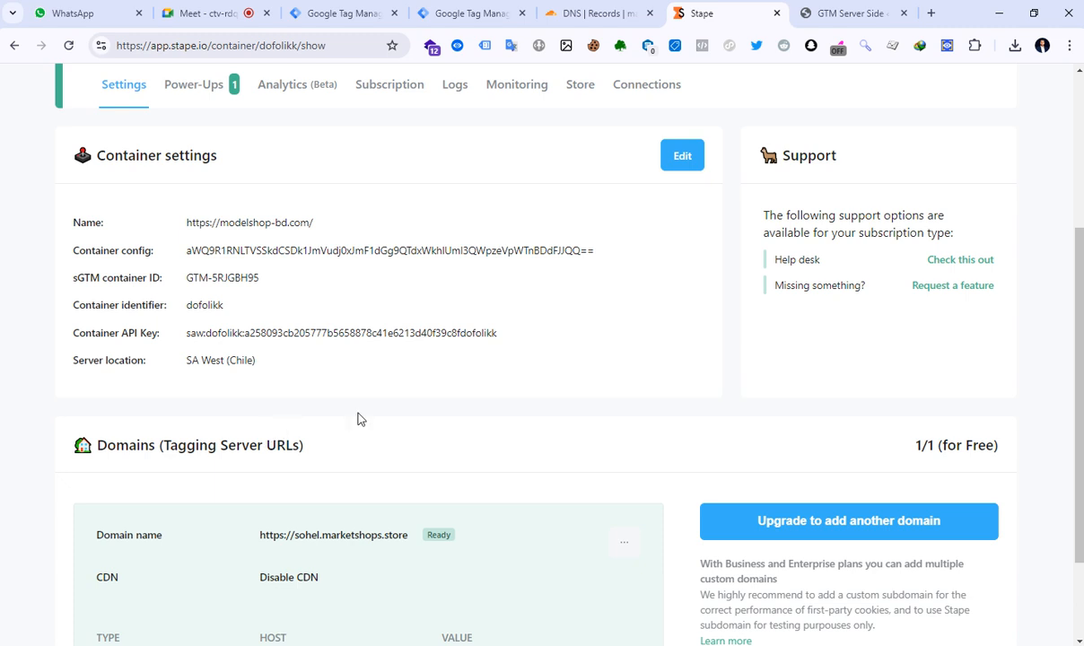
scroll(359, 419, "down", 1)
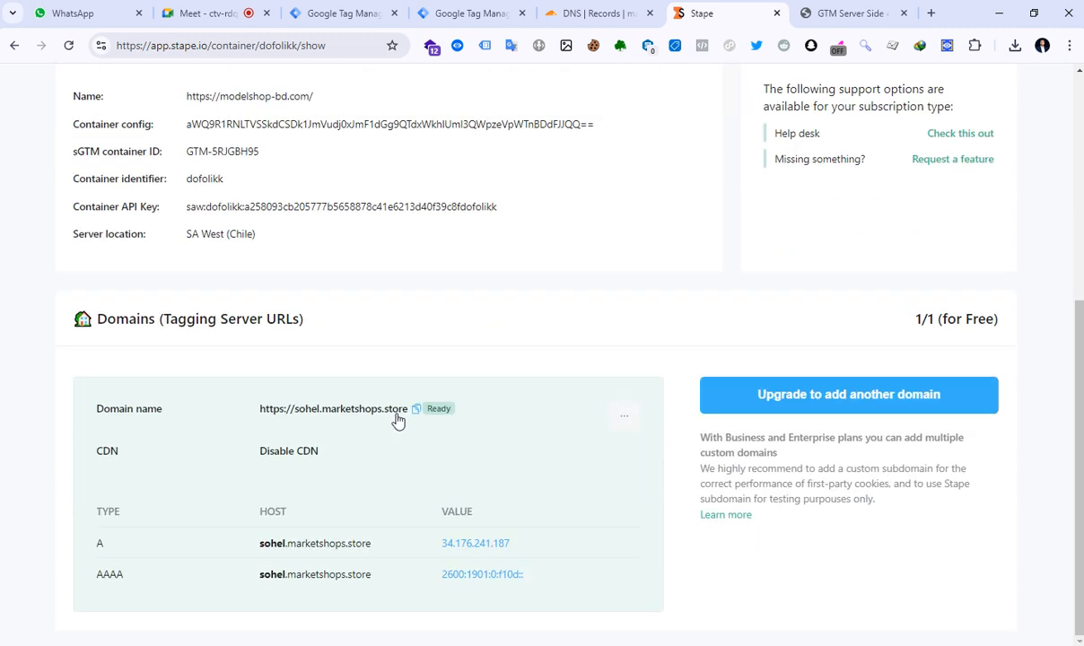
left_click(414, 413)
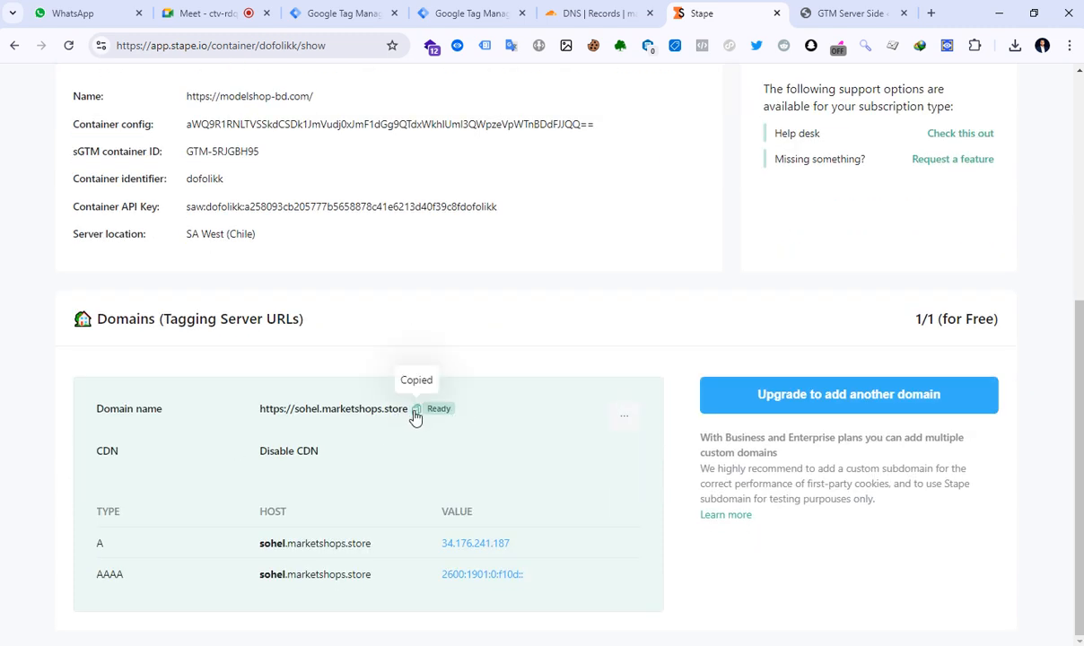
Step: Switch to the web container GTM-WW7WXQRD in Google Tag Manager and open the Server - page view tag's configuration for editing
left_click(340, 10)
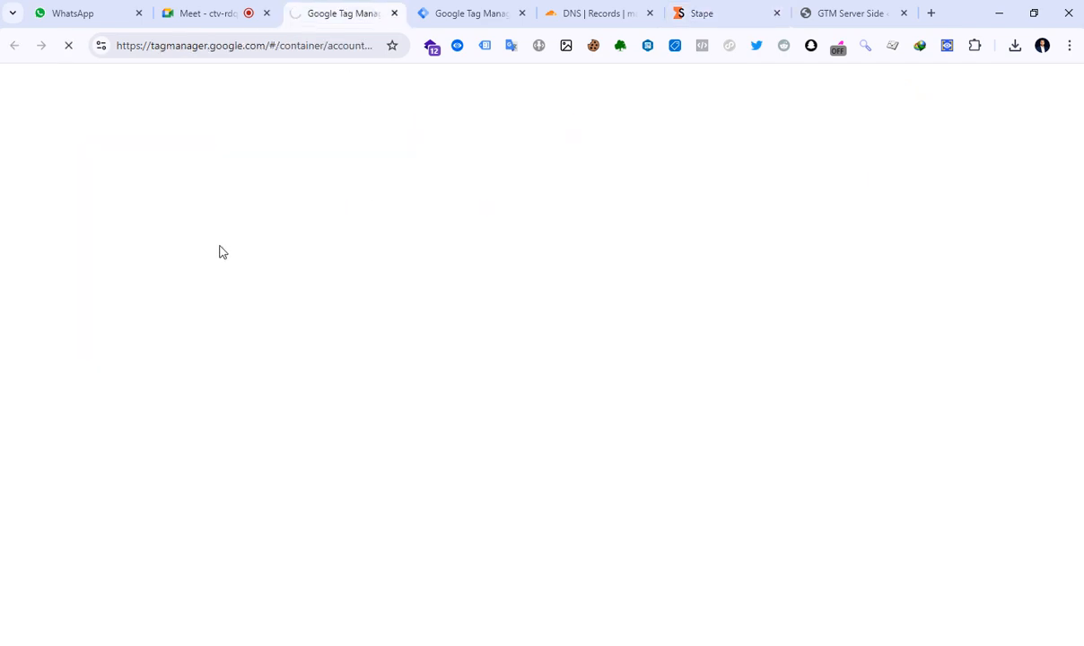
left_click(453, 12)
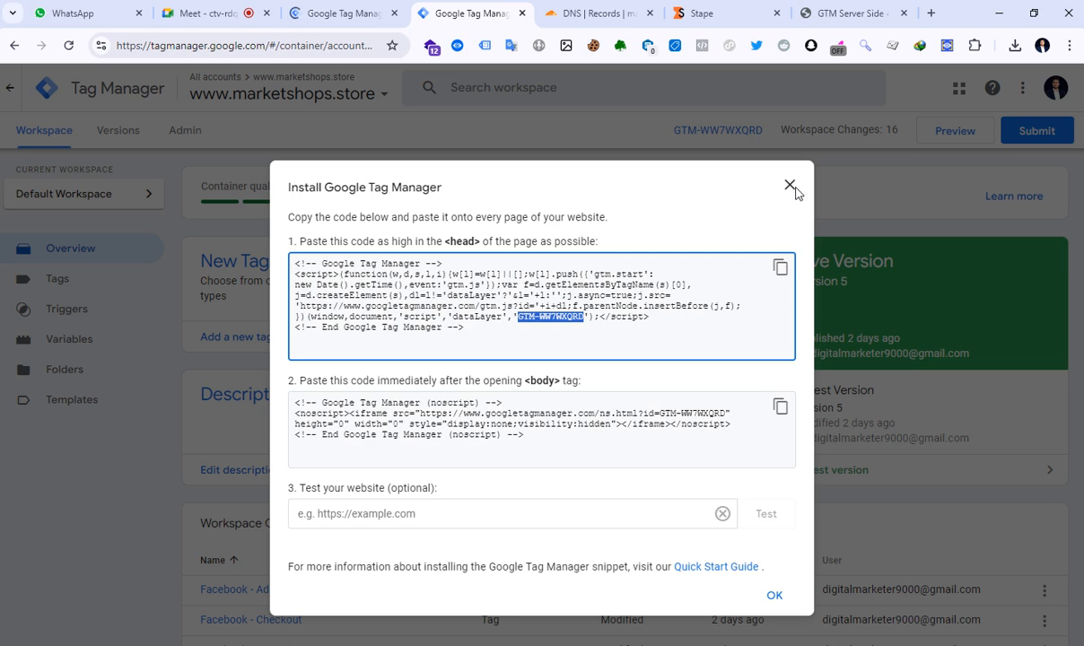
left_click(791, 185)
left_click(61, 285)
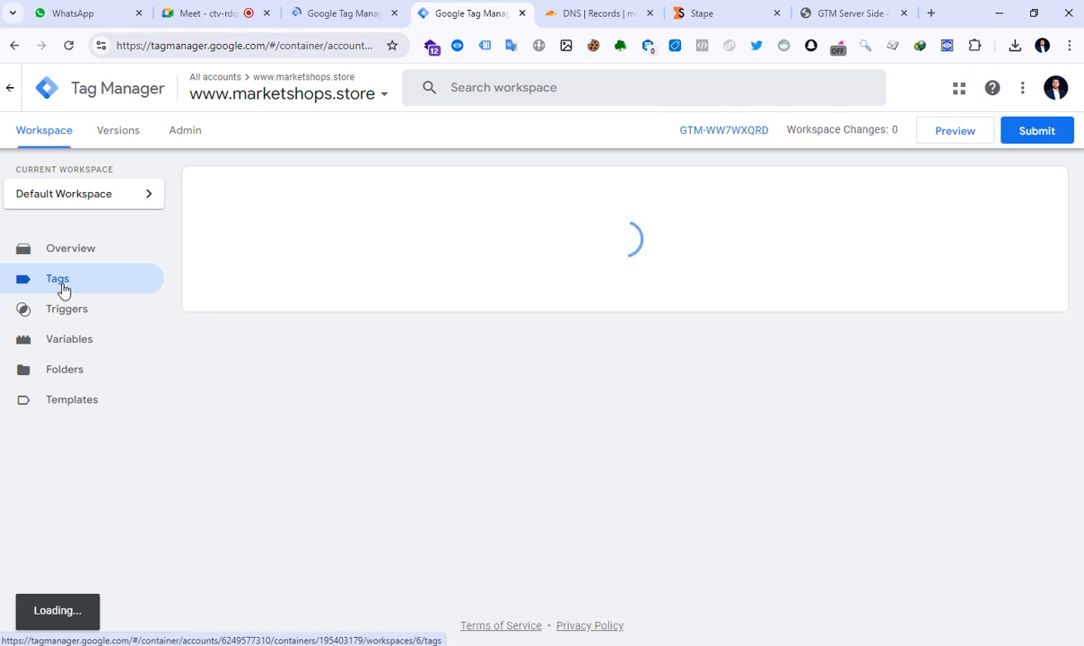
scroll(426, 334, "down", 2)
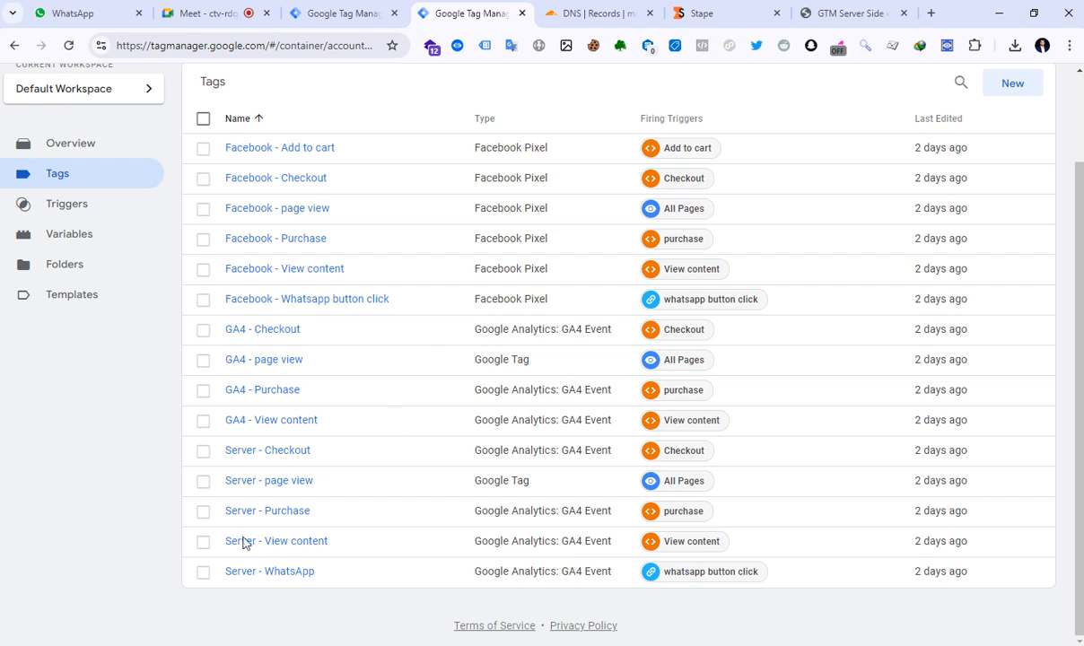
left_click(269, 482)
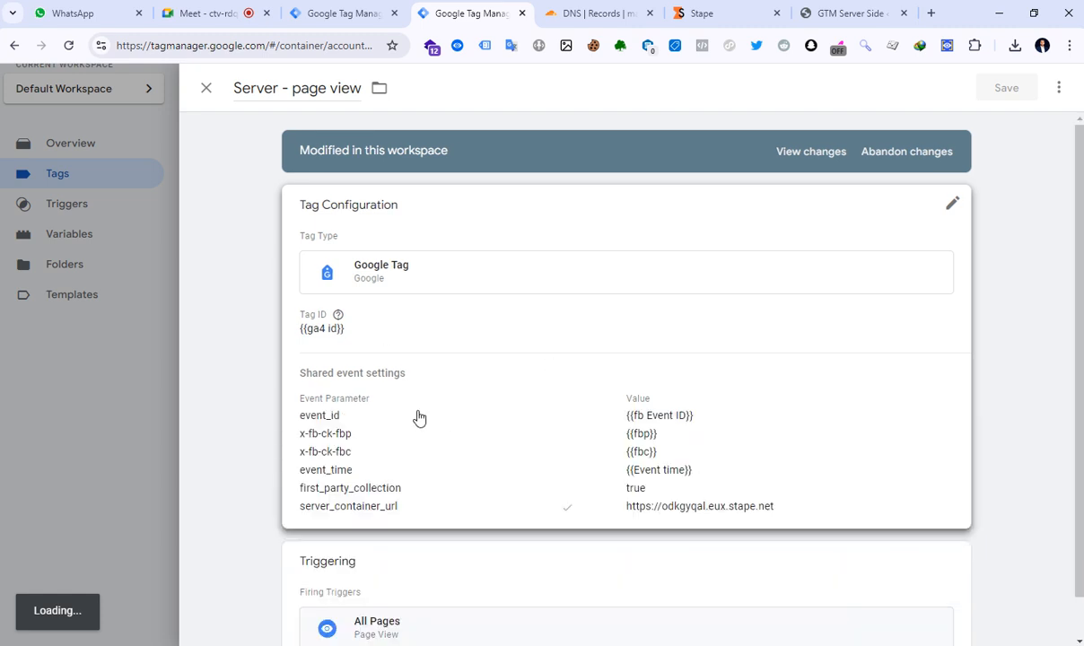
left_click(419, 420)
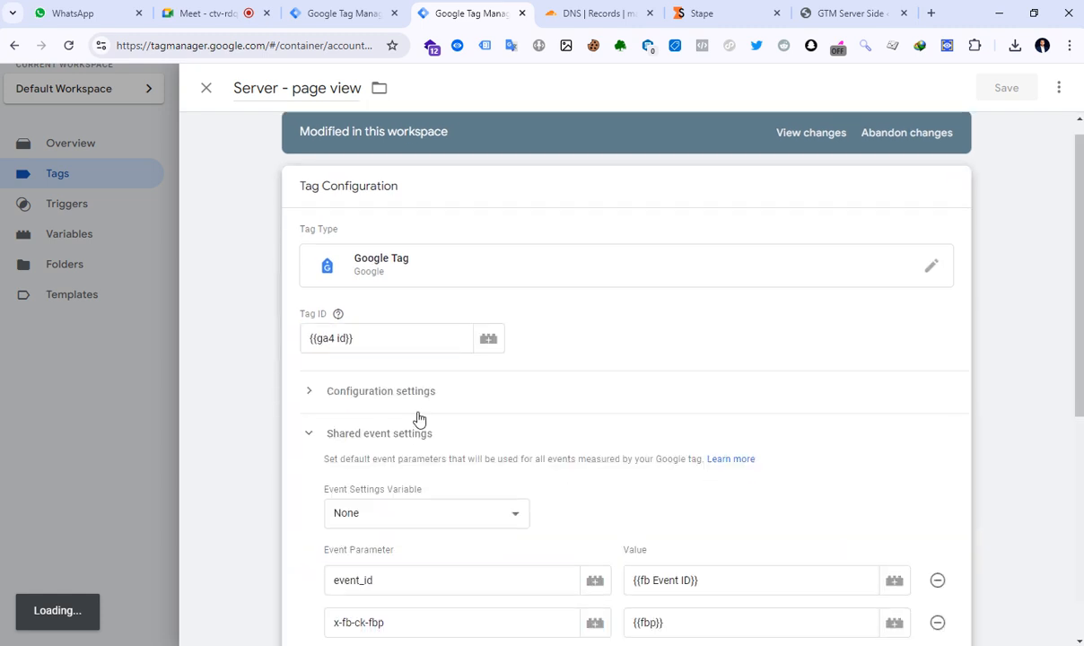
Step: Replace the tag's server_container_url value with the copied marketshops.store subdomain URL, and save the tag
scroll(416, 417, "down", 5)
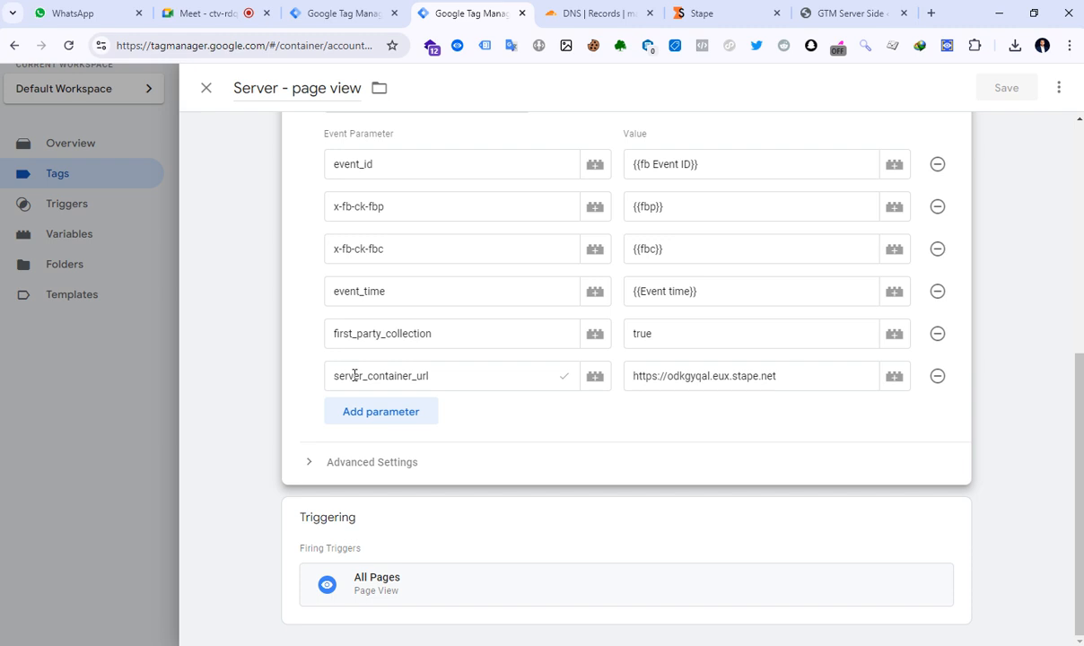
left_click(792, 376)
left_click_drag(794, 375, 735, 381)
left_click(790, 380)
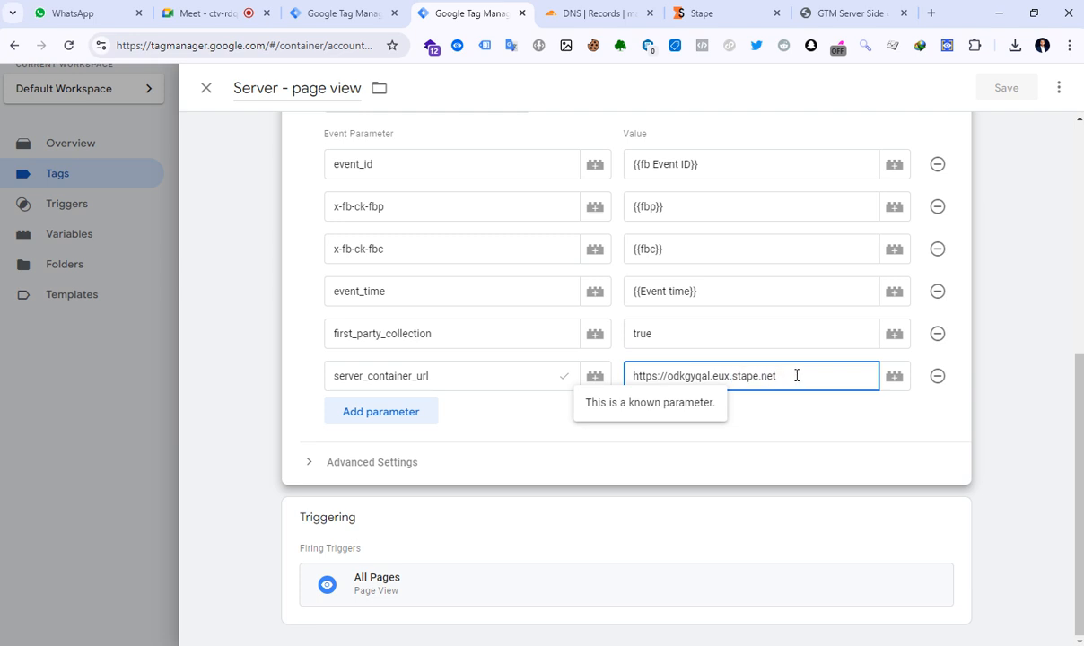
left_click_drag(796, 375, 619, 378)
key("BackSpace")
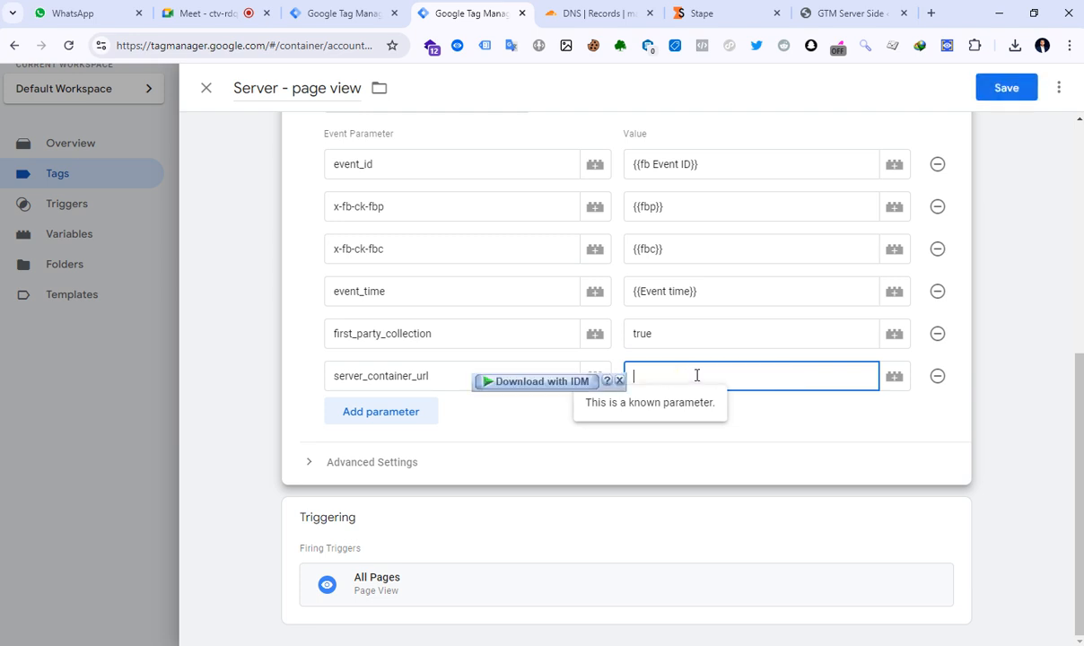
right_click(697, 380)
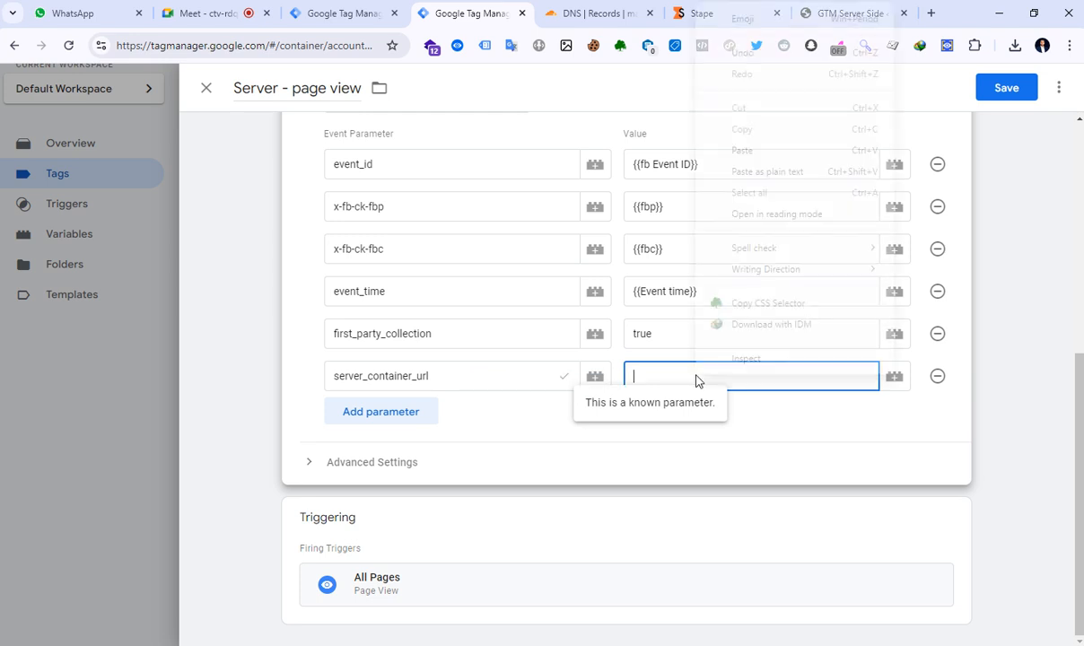
left_click(752, 157)
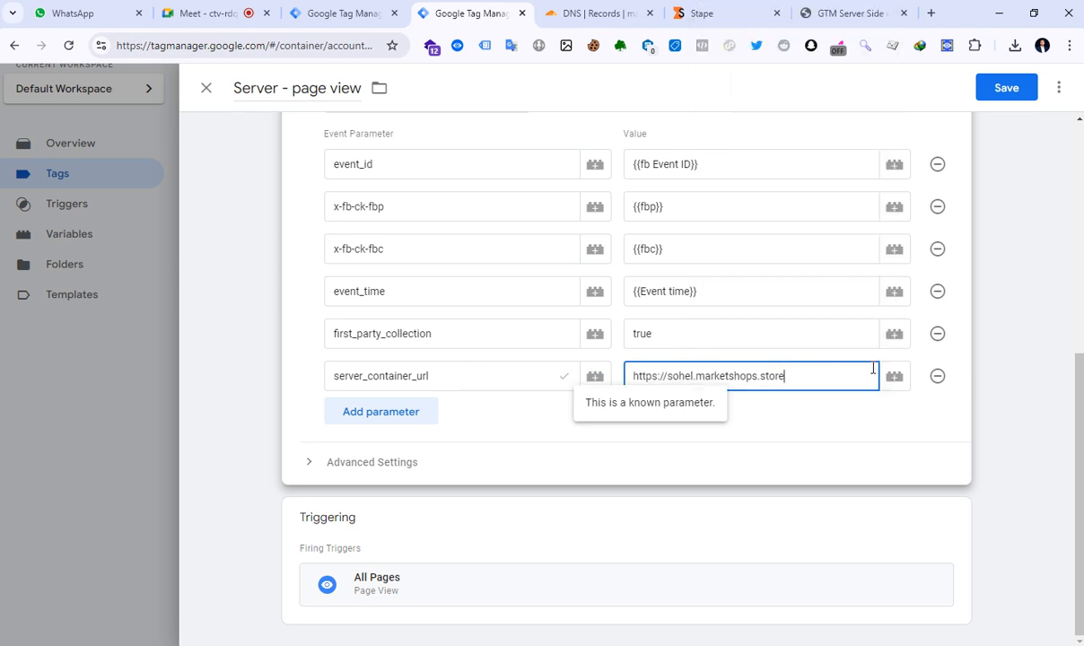
left_click(1005, 93)
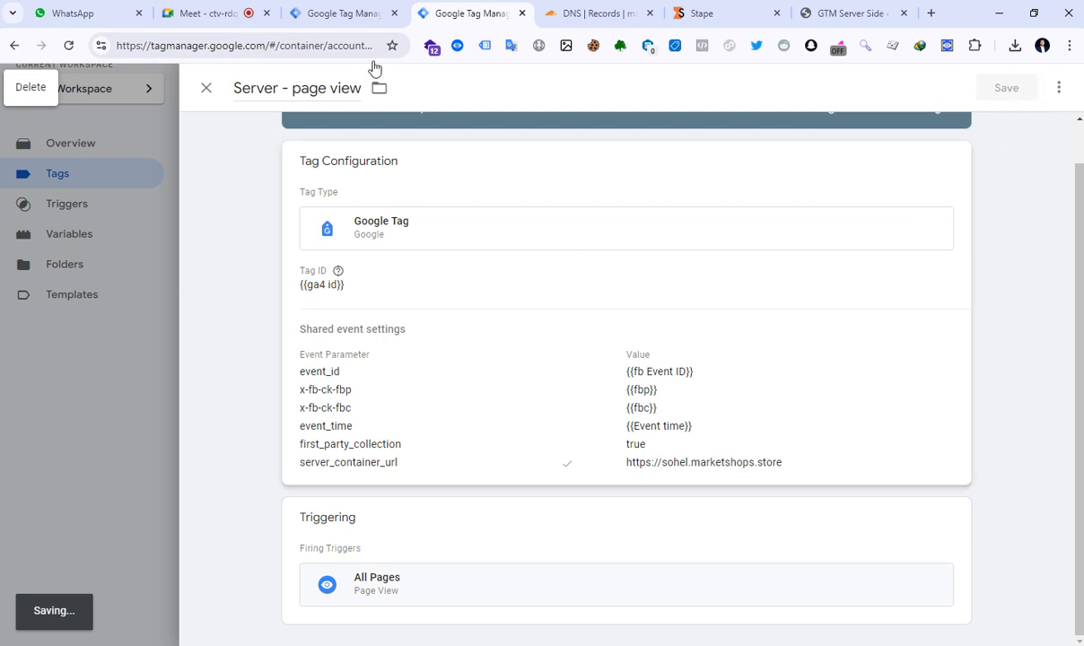
Step: Replace the server container URL in the GTM-PGJSCD74 container settings with the copied marketshops.store subdomain URL, and save the settings
left_click(344, 15)
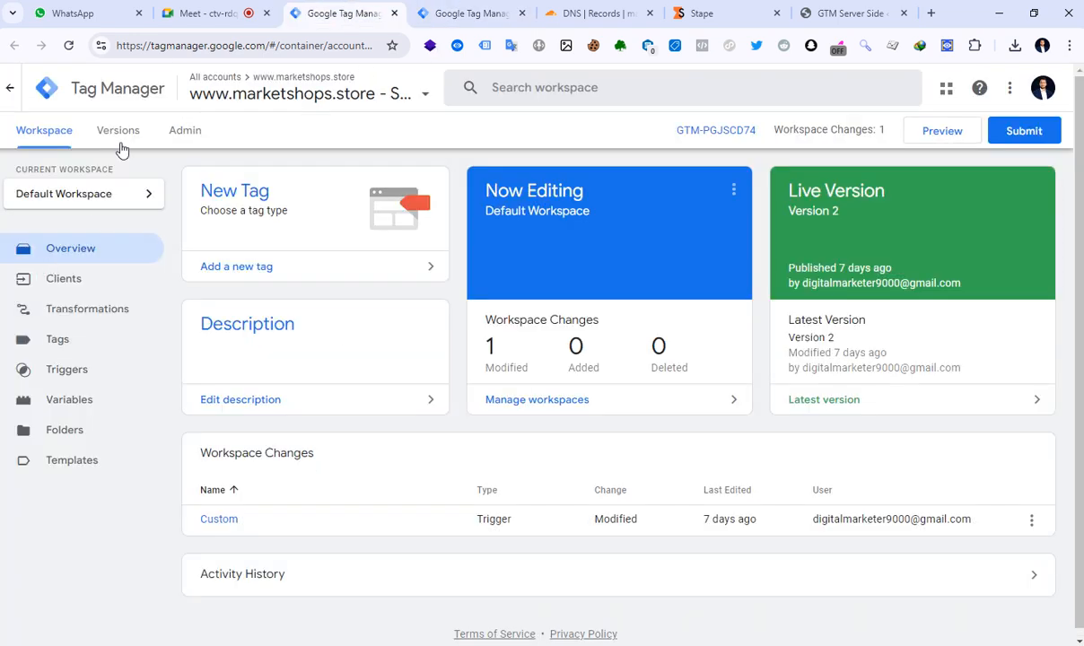
left_click(186, 131)
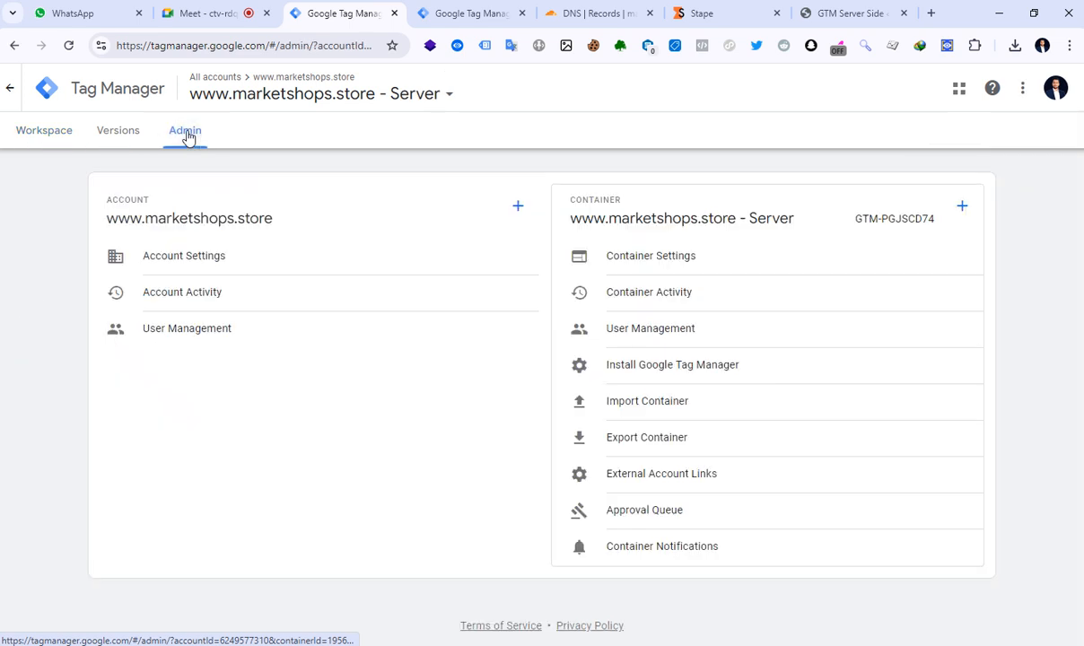
left_click(634, 261)
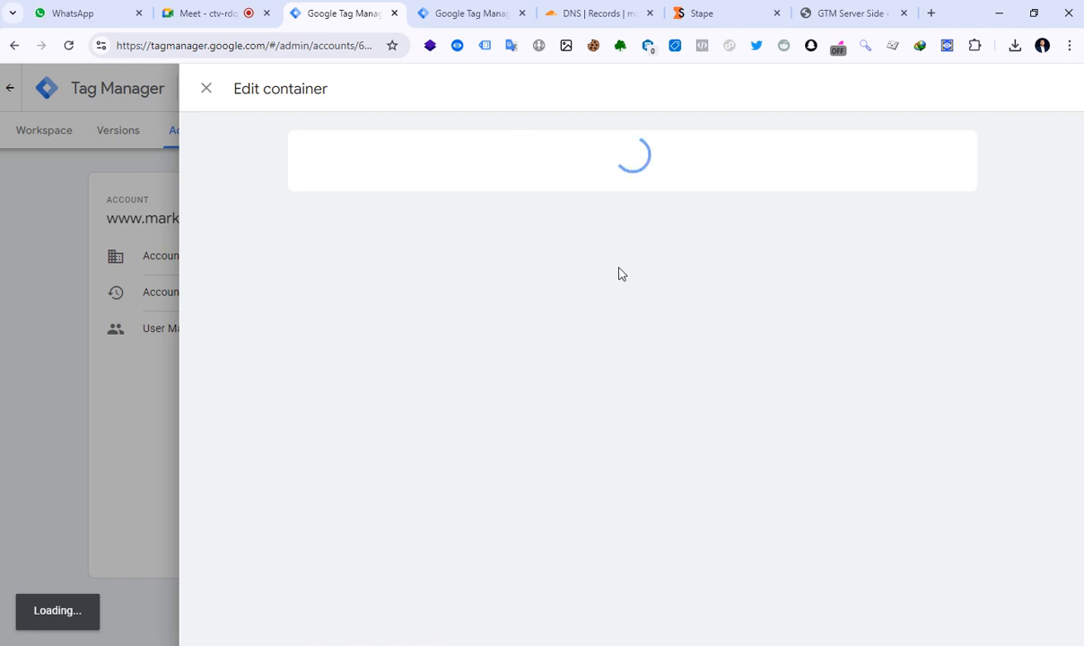
scroll(456, 305, "down", 1)
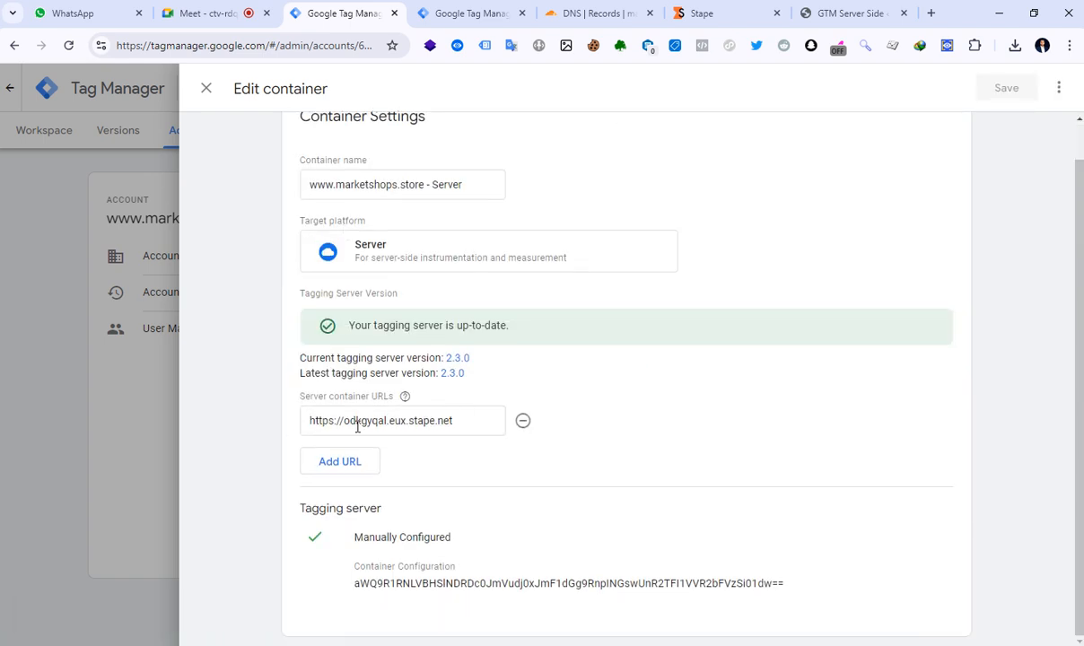
left_click_drag(469, 418, 325, 428)
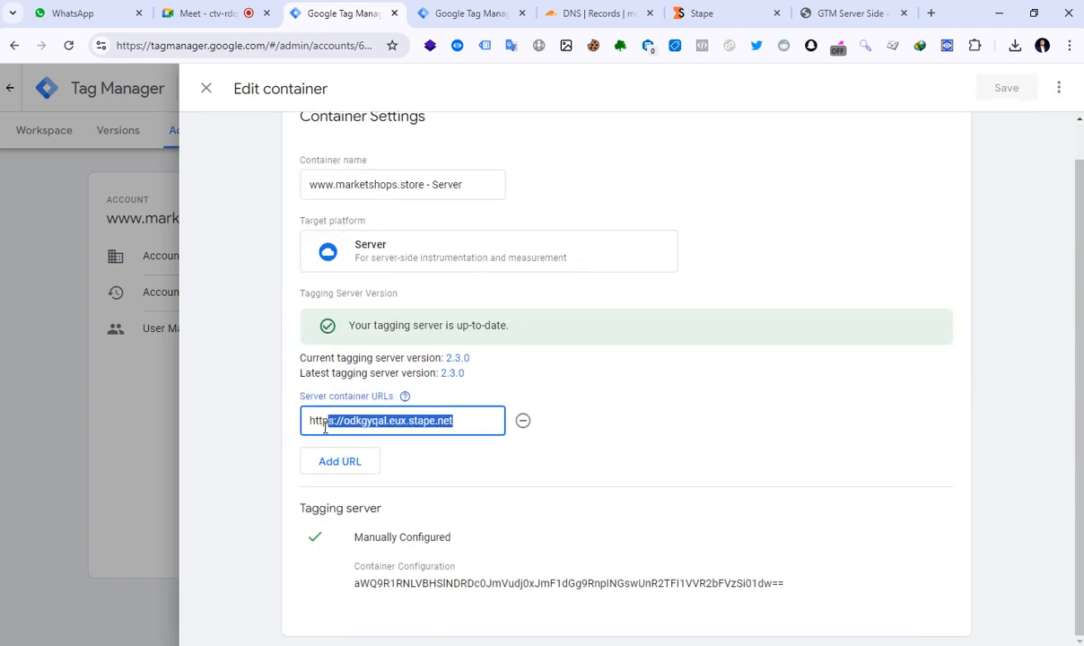
key("BackSpace")
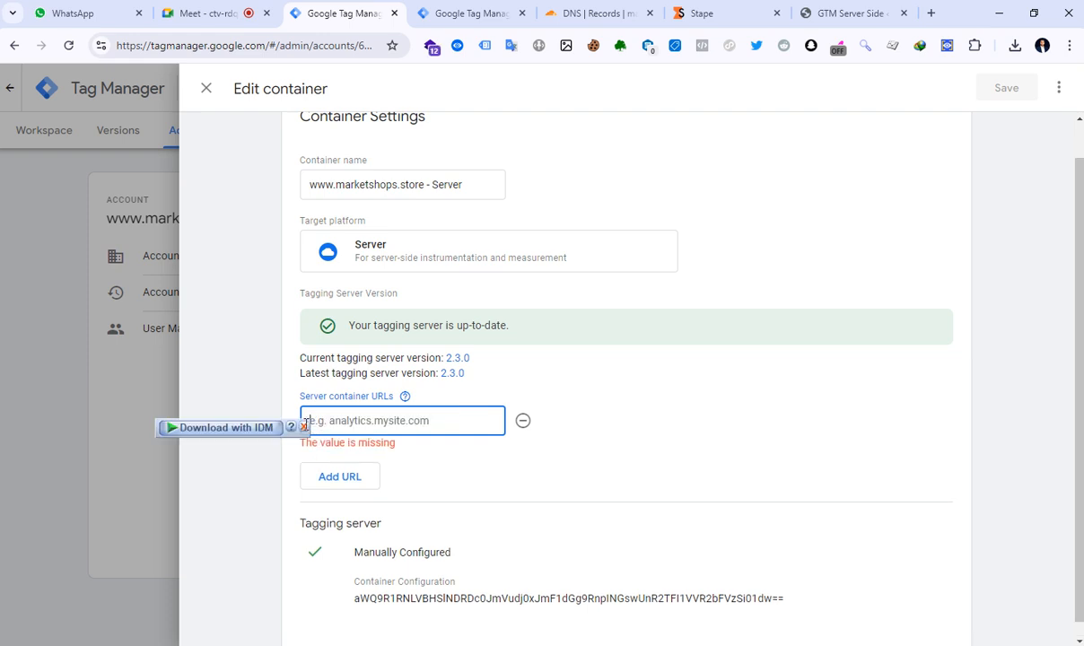
left_click(346, 420)
right_click(348, 428)
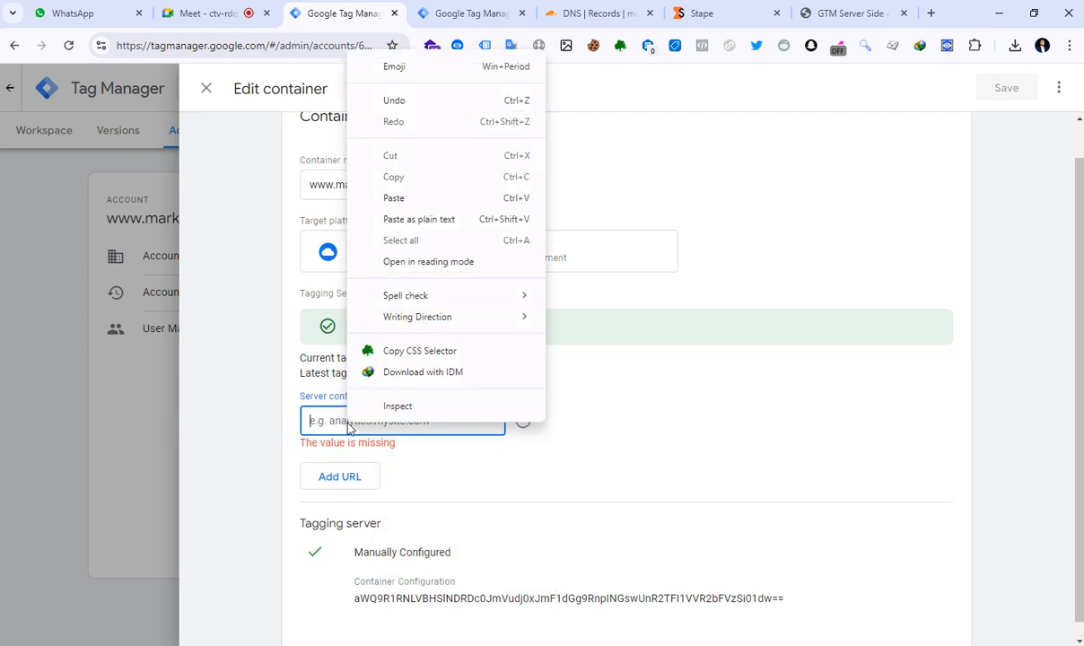
left_click(420, 218)
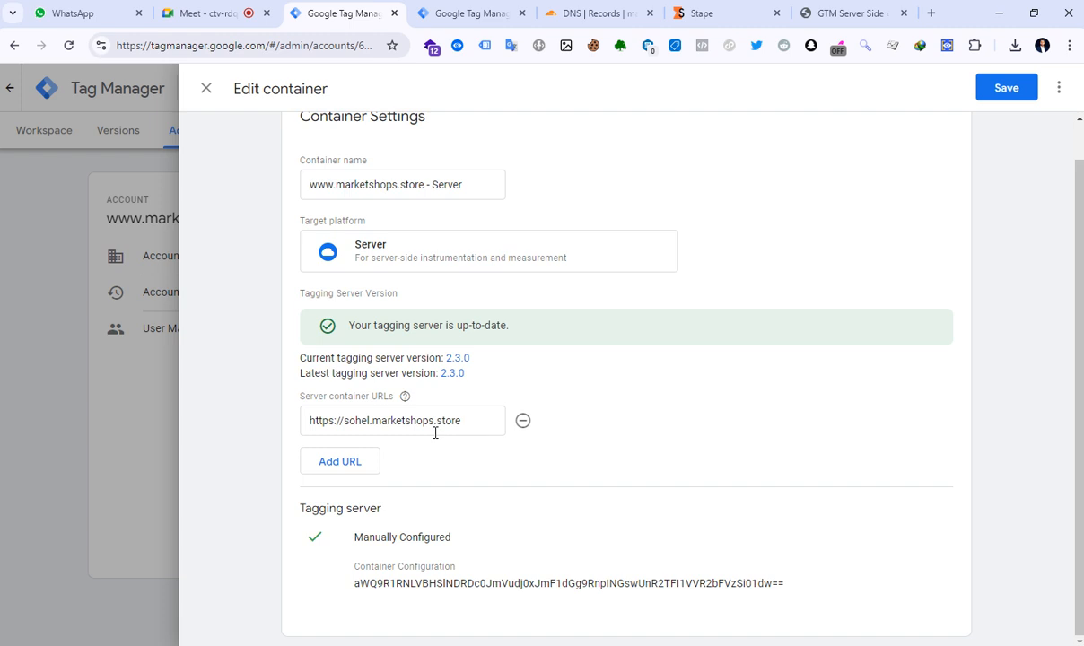
left_click(1006, 90)
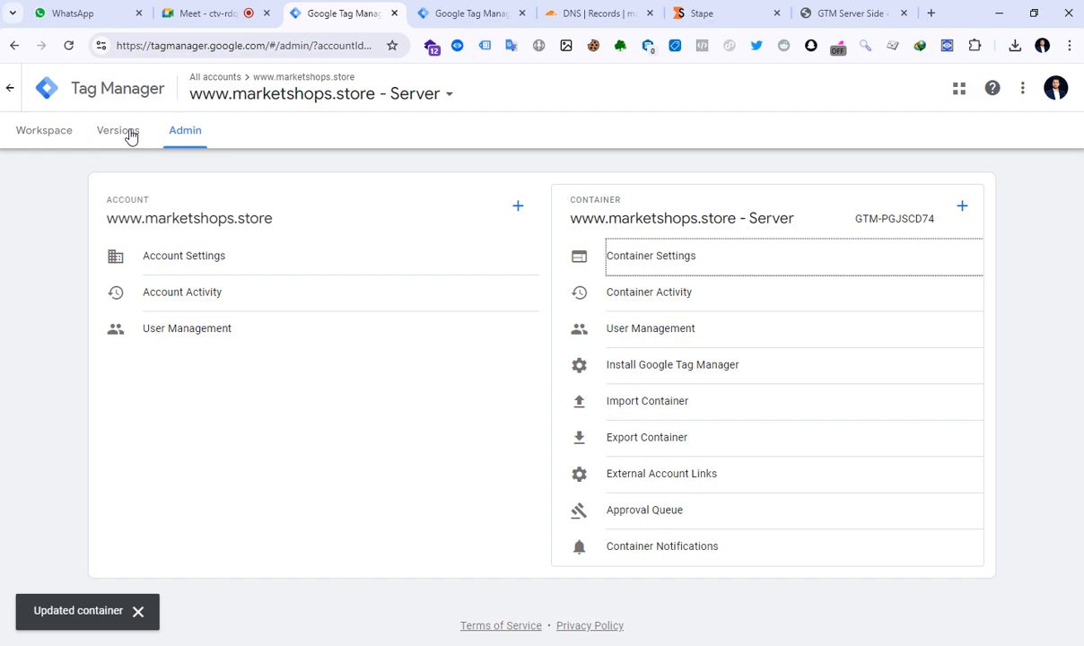
Step: Publish the workspace changes of the web container GTM-WW7WXQRD to the Live environment, skipping the version name and description
left_click(126, 133)
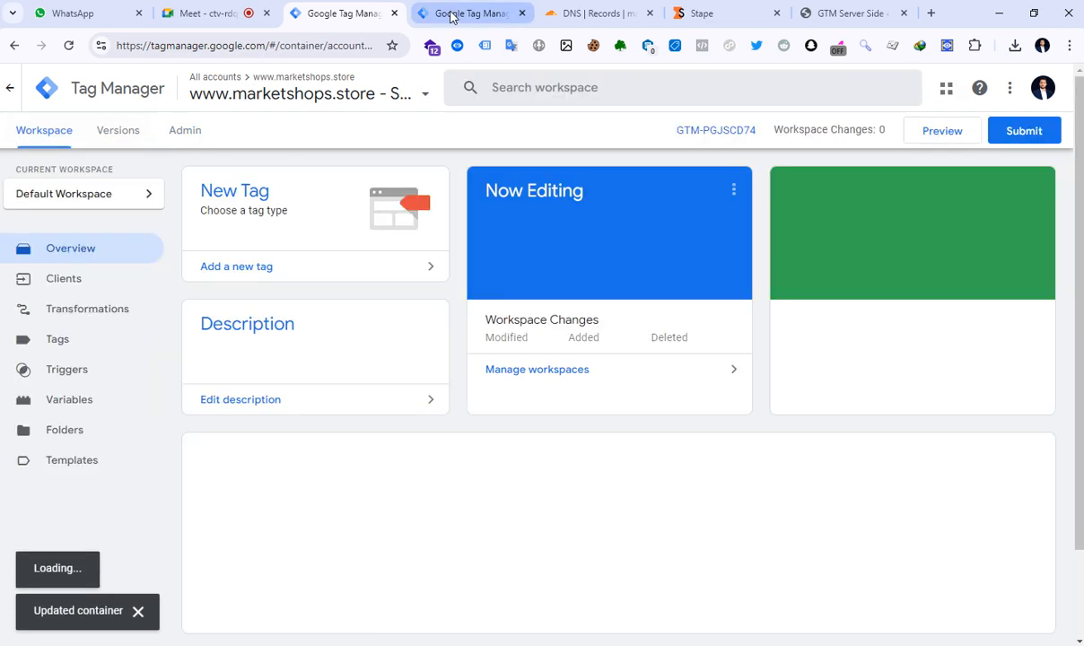
left_click(452, 15)
scroll(902, 254, "up", 2)
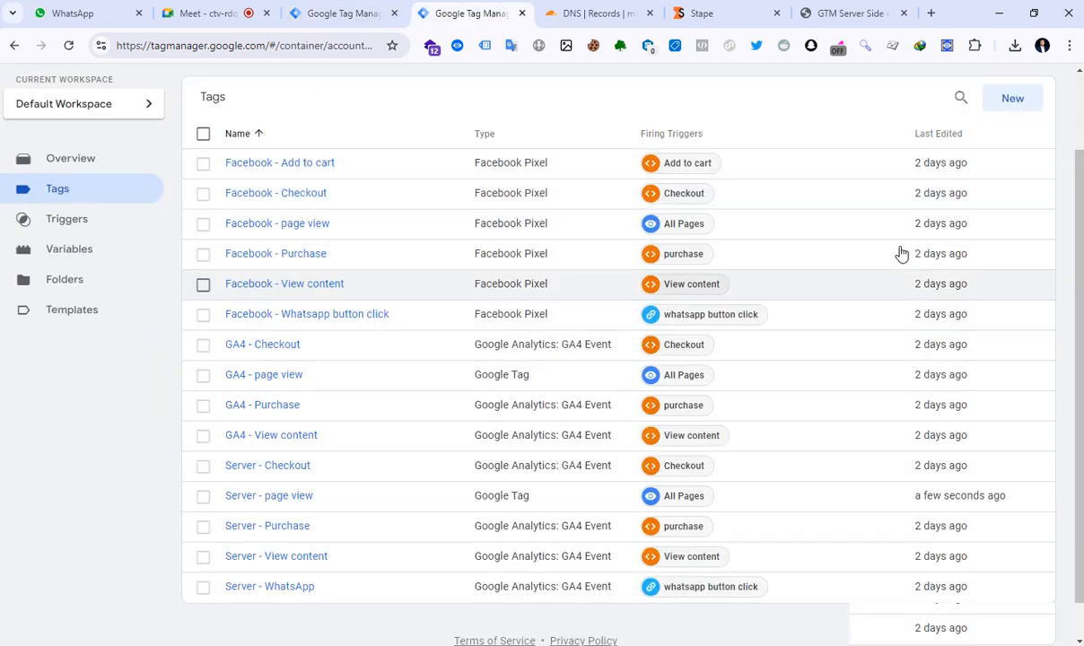
scroll(902, 255, "up", 2)
left_click(996, 130)
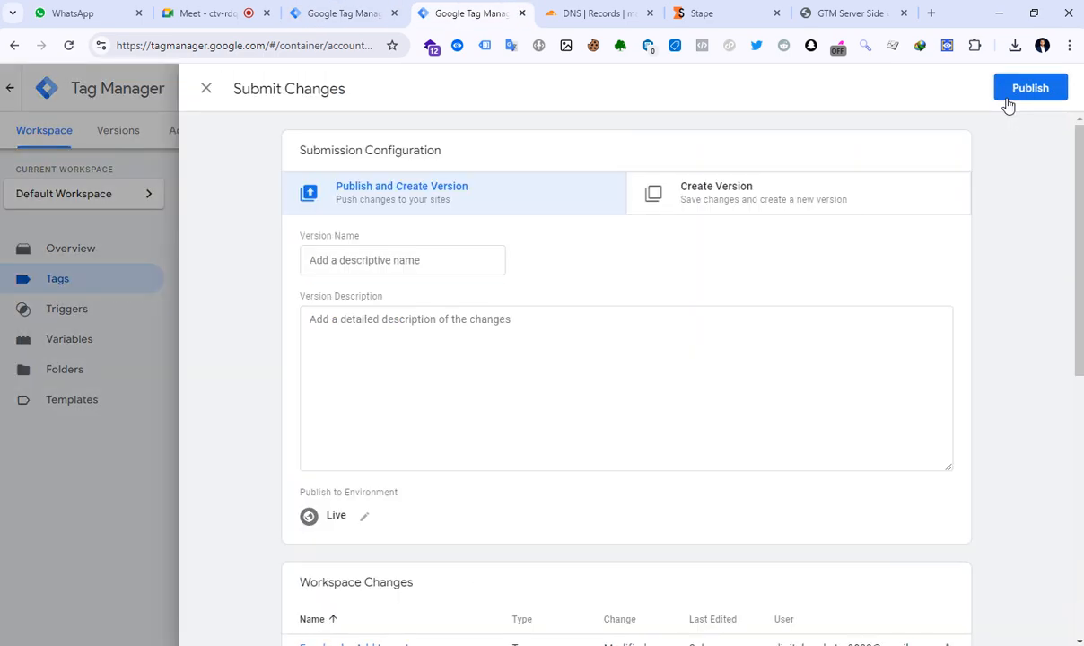
left_click(1007, 100)
left_click(678, 529)
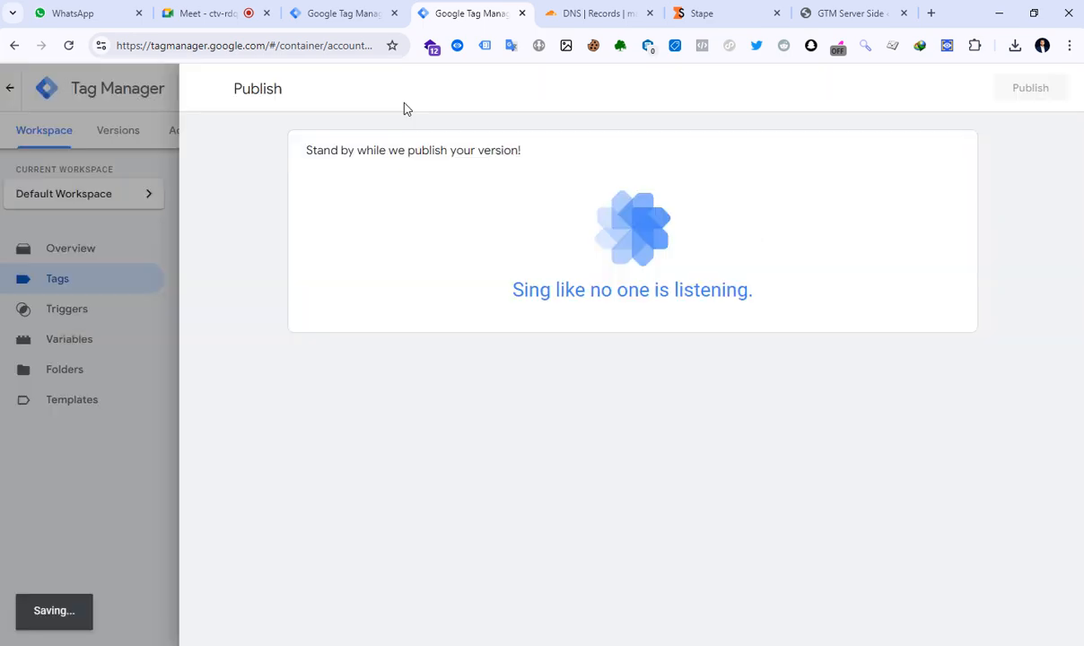
Step: Publish the workspace changes of the server container GTM-PGJSCD74, skipping the version name and description
left_click(344, 13)
left_click(980, 132)
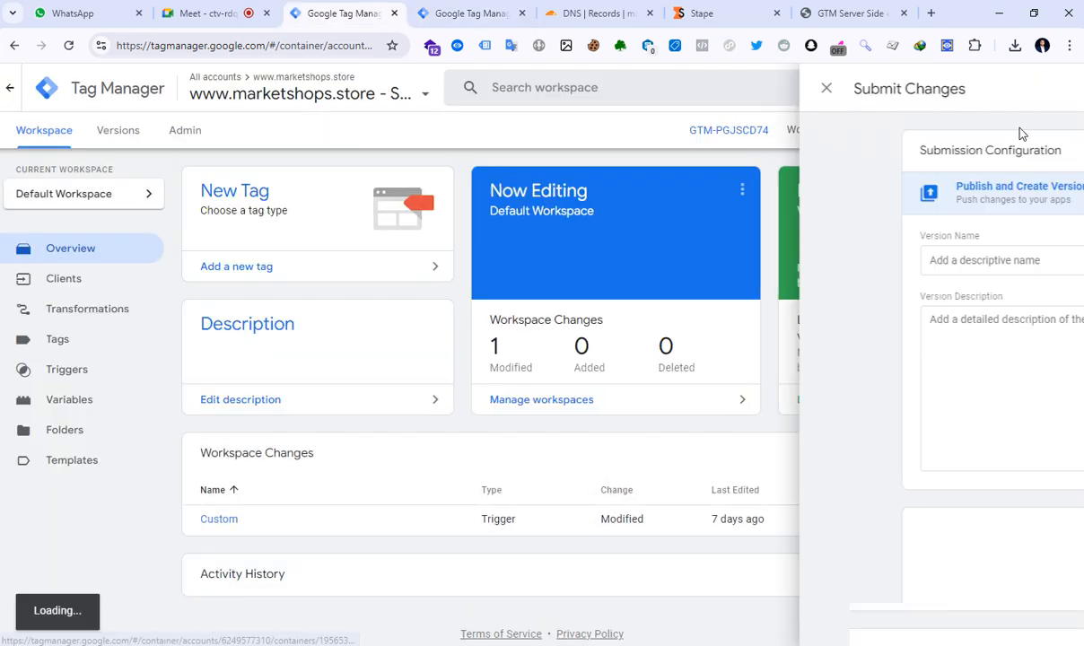
left_click(1031, 87)
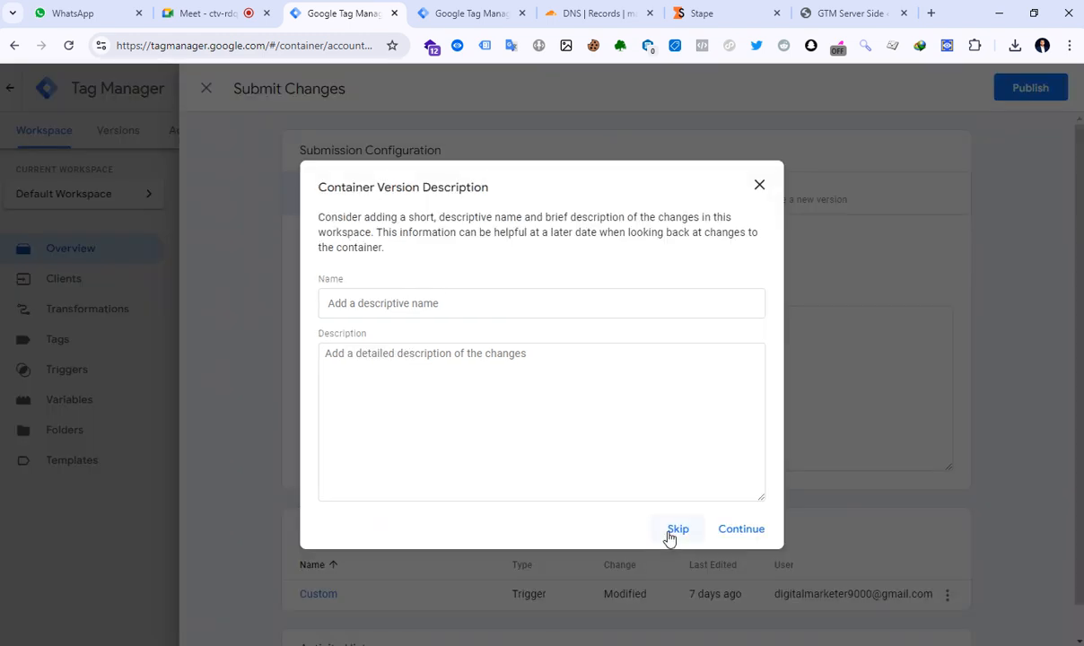
left_click(675, 531)
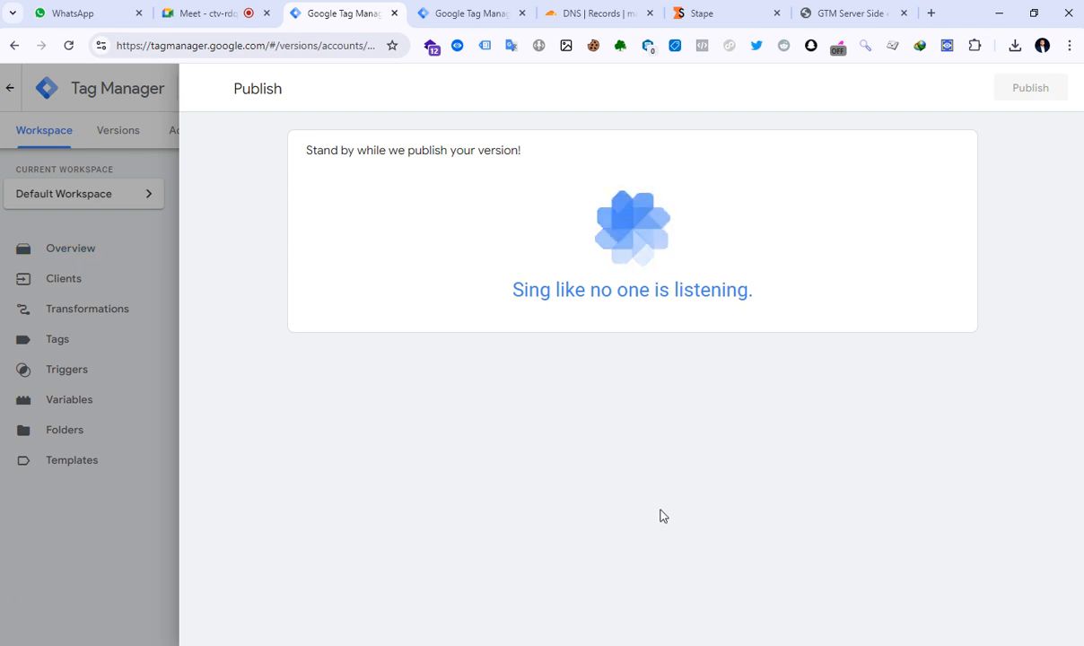
Step: Close the published version details of the web container GTM-WW7WXQRD and return to its workspace overview
key("ctrl+Tab")
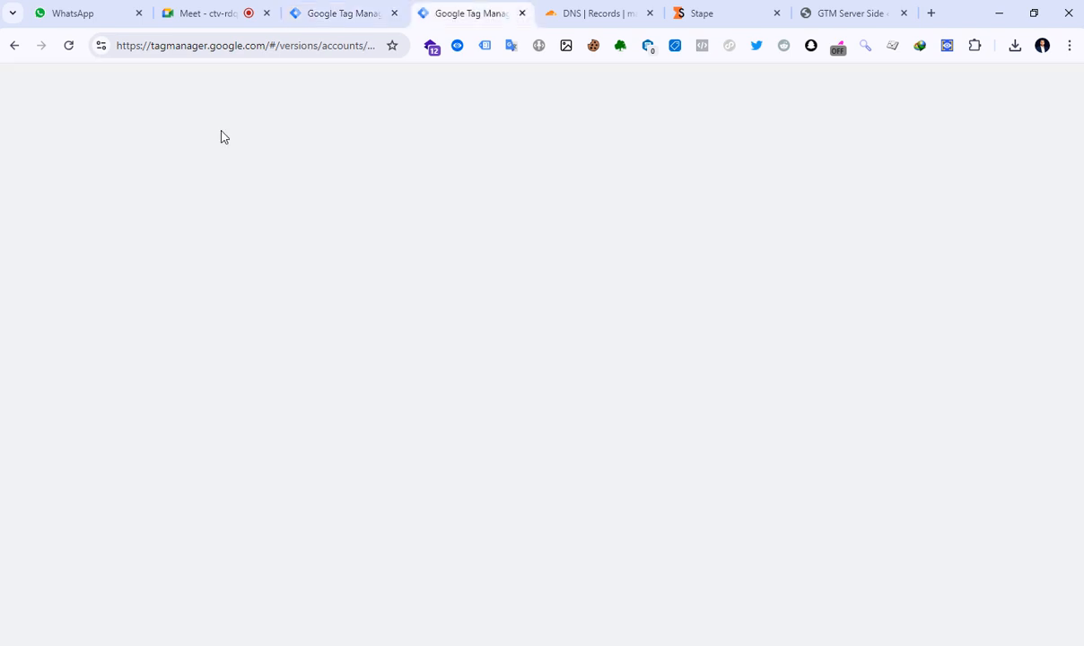
left_click(210, 90)
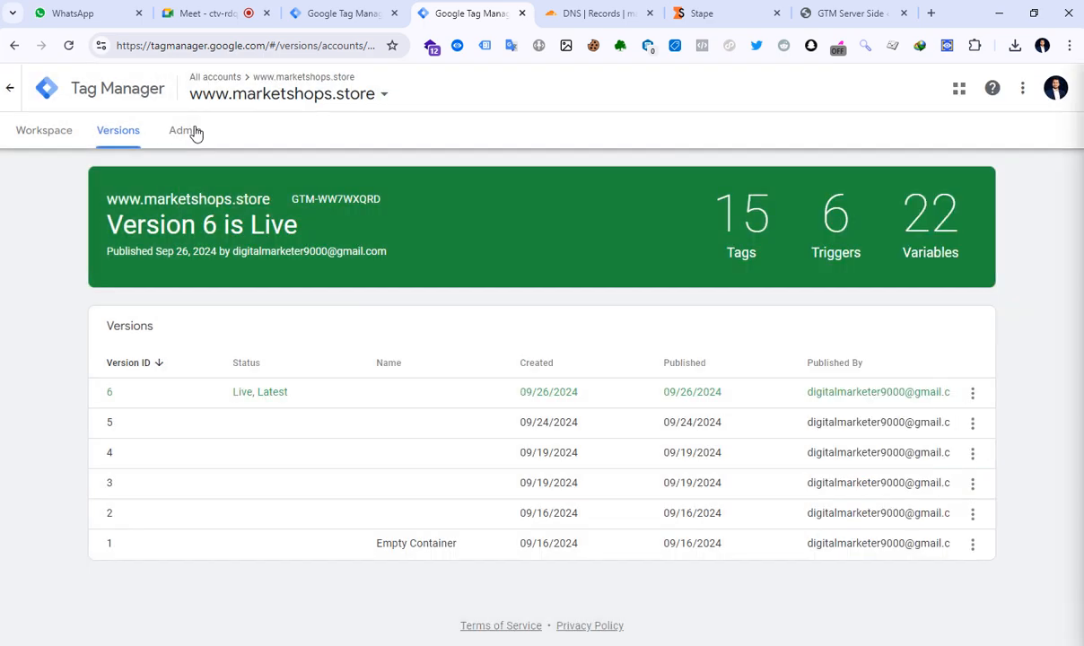
left_click(190, 131)
left_click(127, 131)
left_click(56, 128)
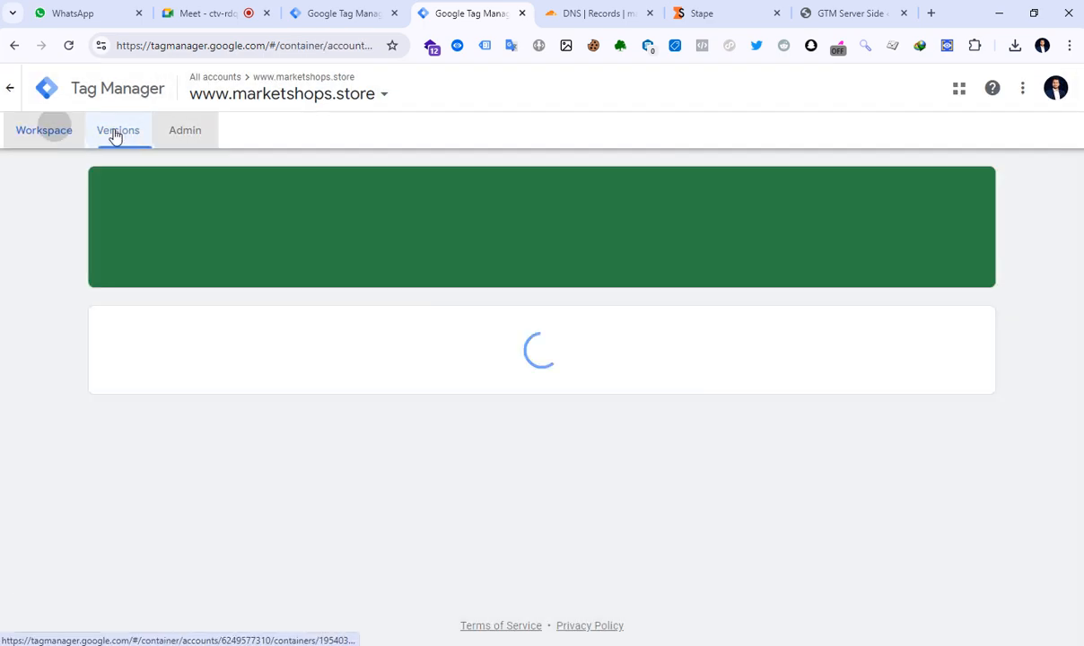
Step: Close the published version details of the server container and return to its workspace overview
left_click(335, 10)
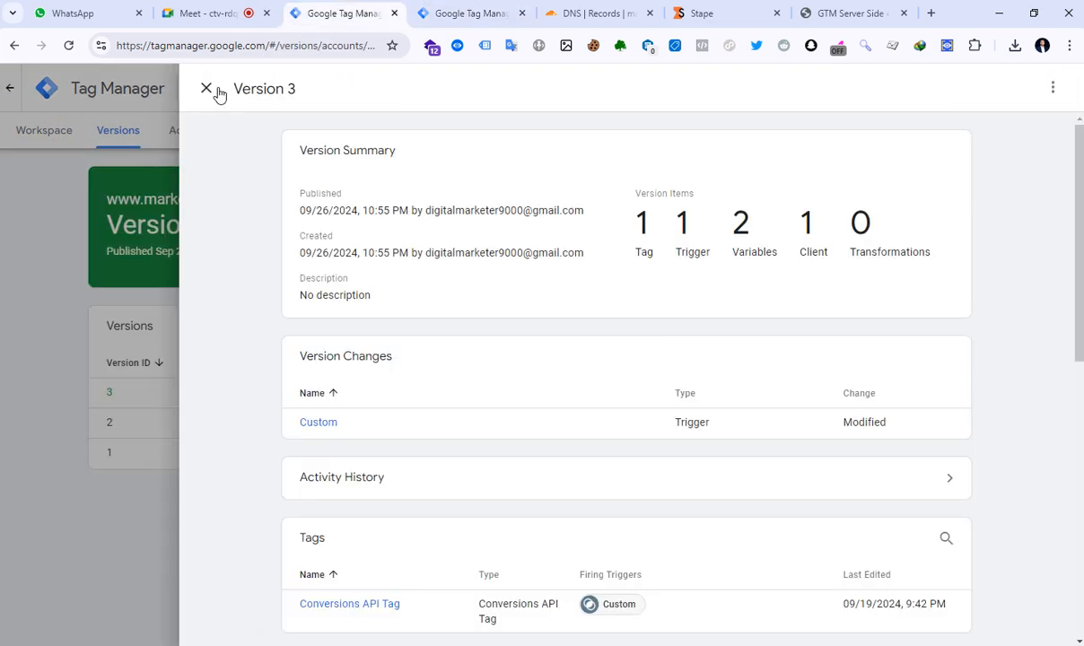
left_click(208, 87)
left_click(184, 133)
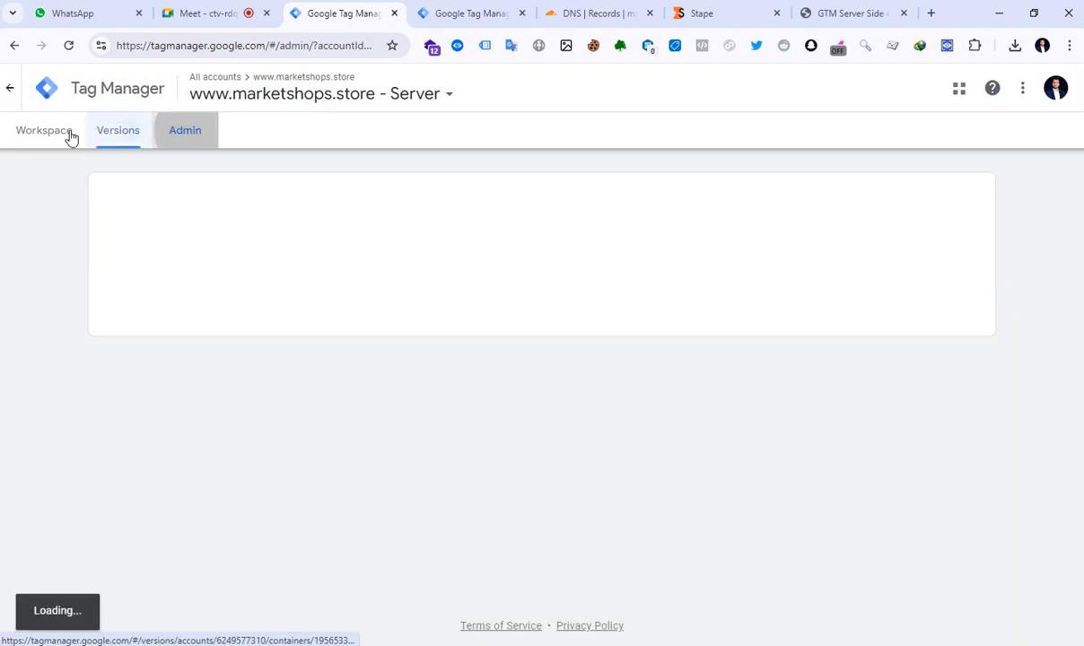
left_click(56, 134)
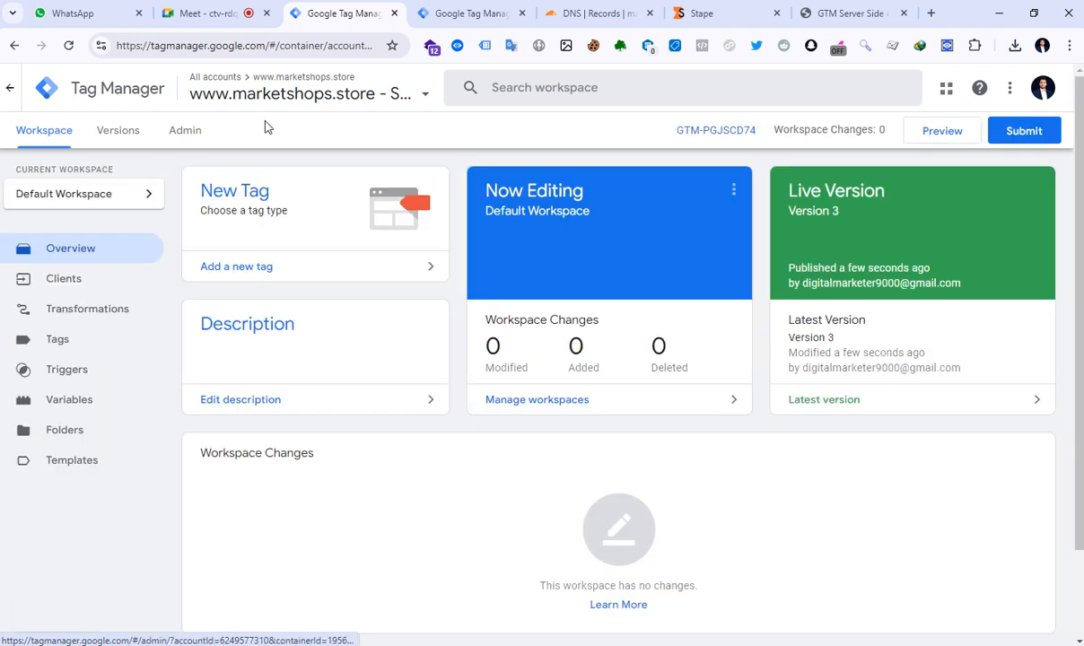
Step: Start preview mode for the server container GTM-PGJSCD74 and inspect the domain in the debug page's address
left_click(456, 11)
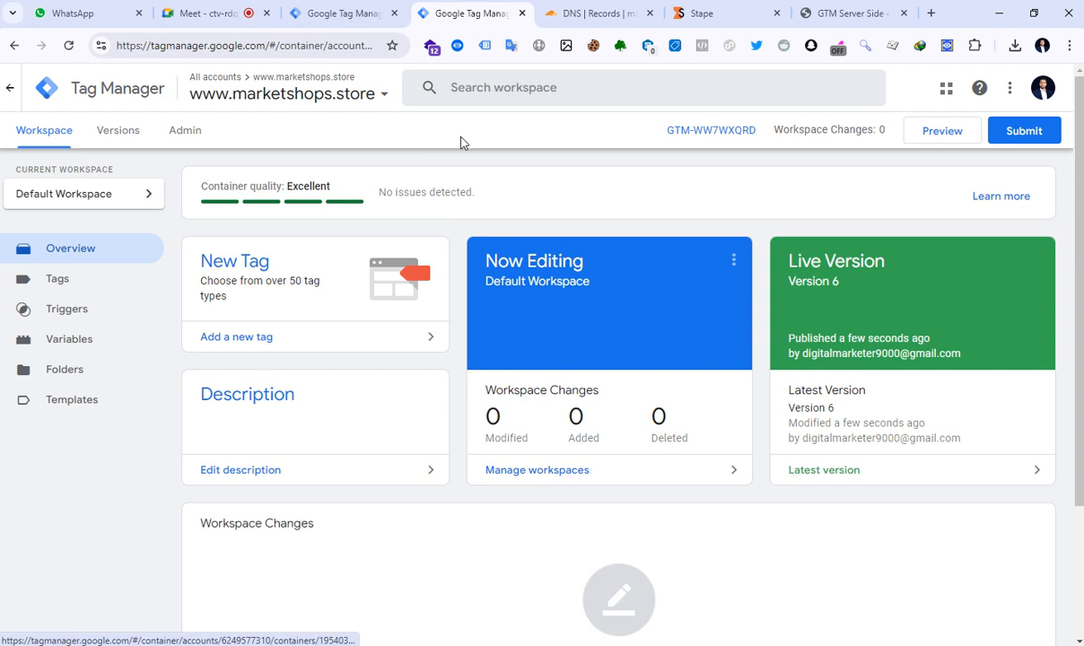
left_click(330, 12)
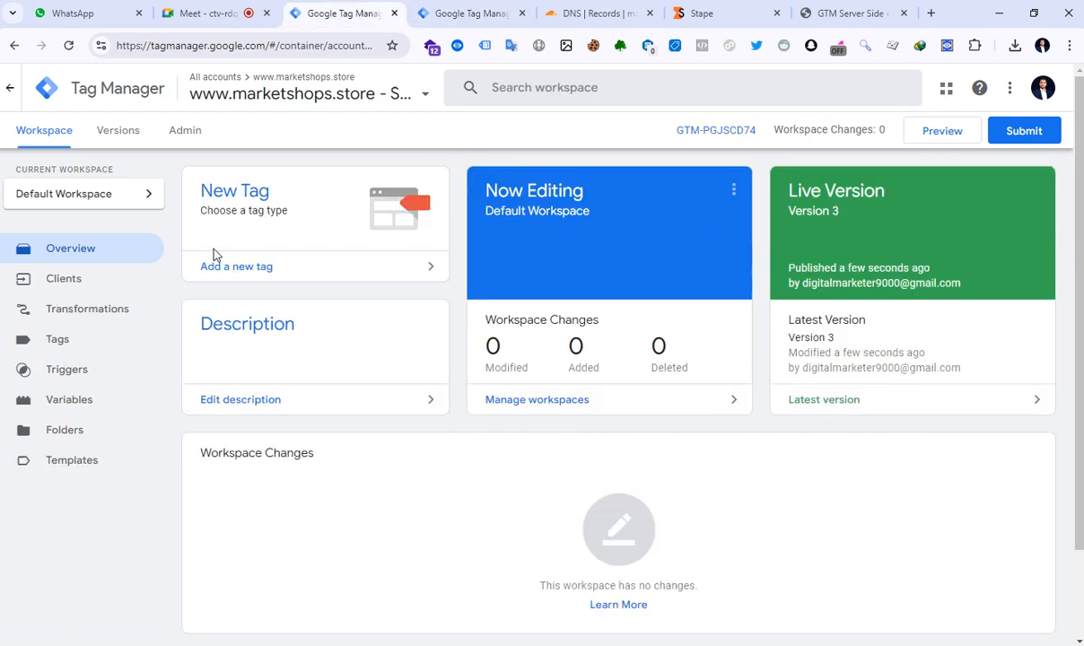
left_click(939, 131)
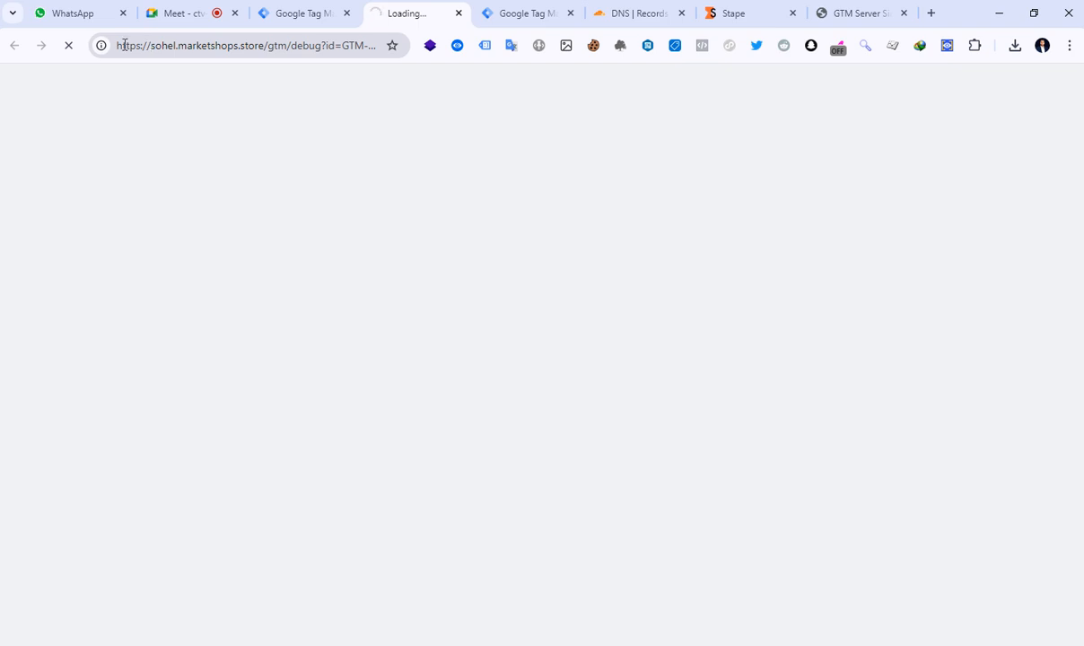
left_click_drag(152, 46, 225, 46)
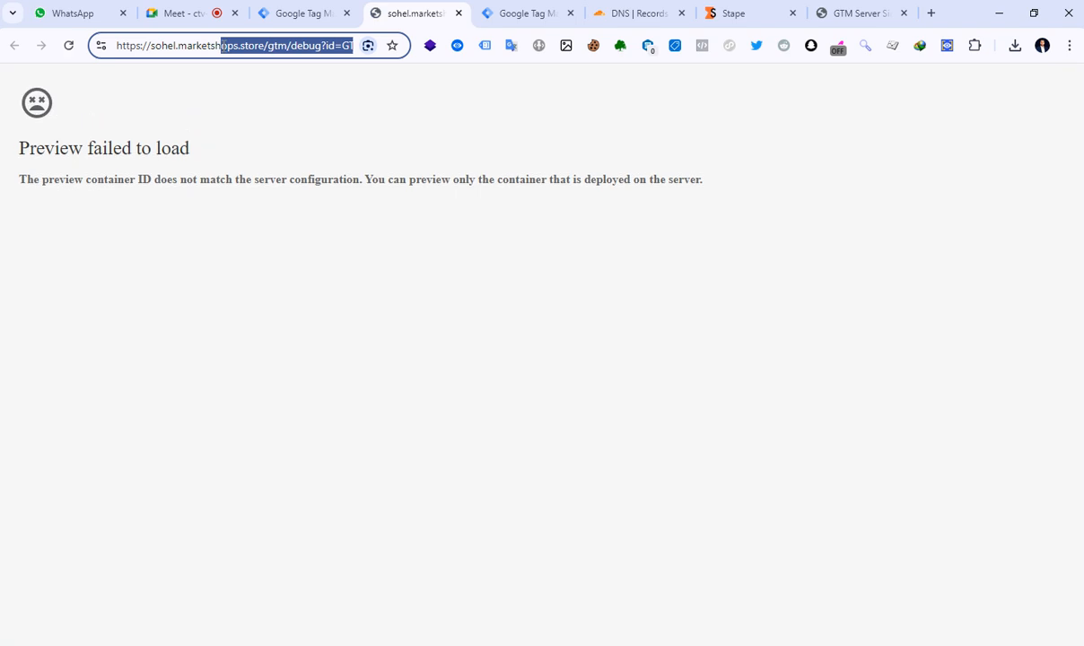
left_click(262, 45)
left_click(262, 117)
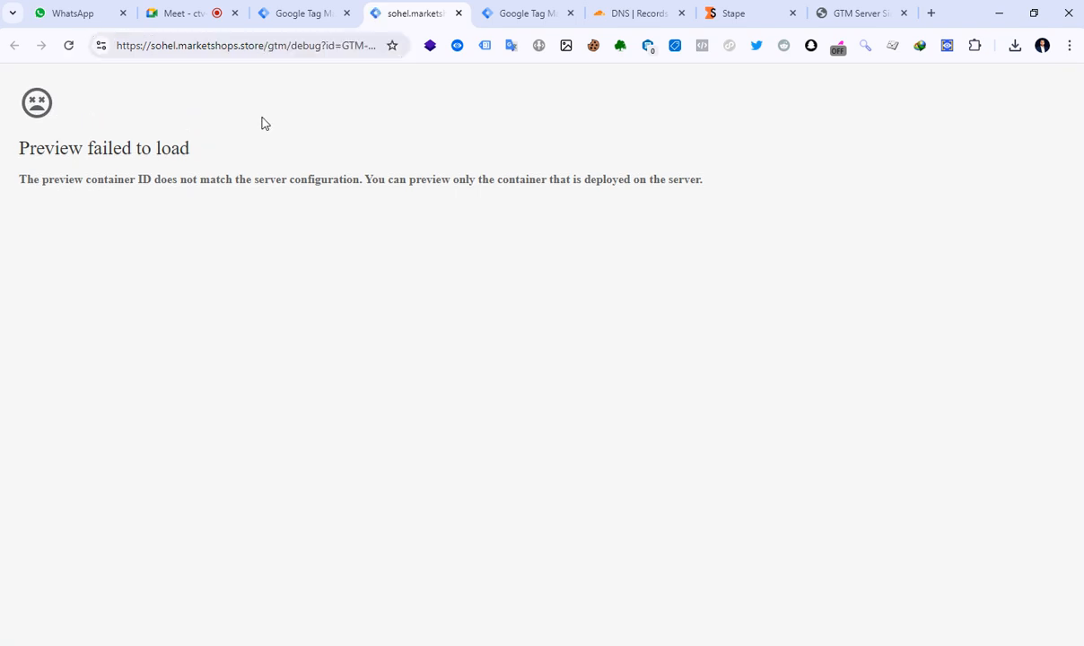
Step: Reload the server container's workspace in Google Tag Manager and close its preview page
left_click(307, 14)
left_click(389, 13)
left_click(300, 13)
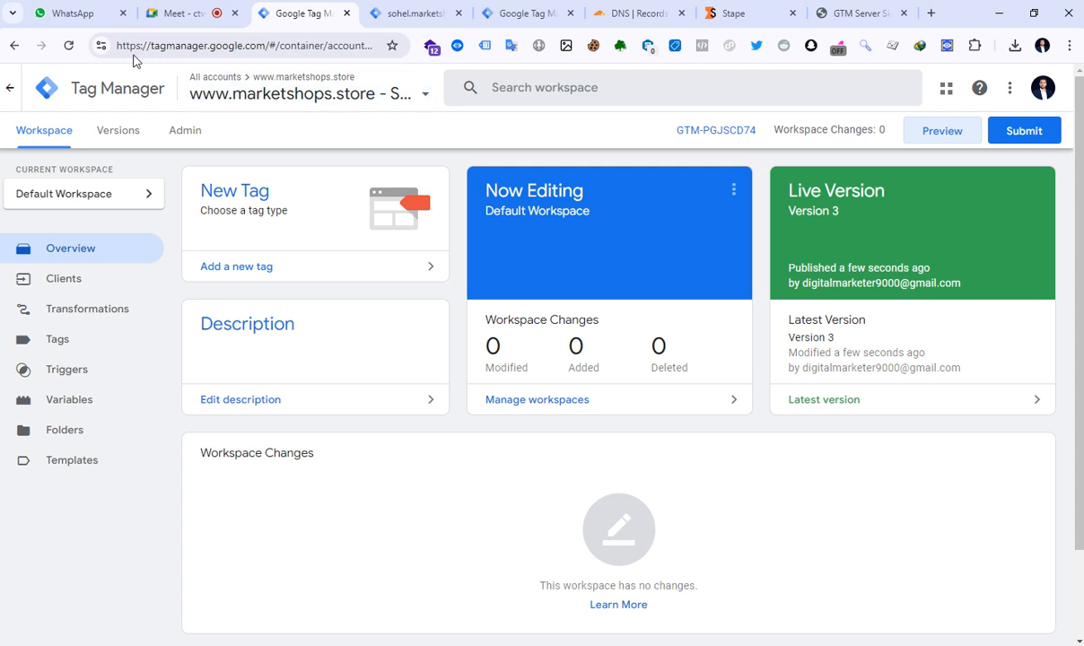
left_click(69, 46)
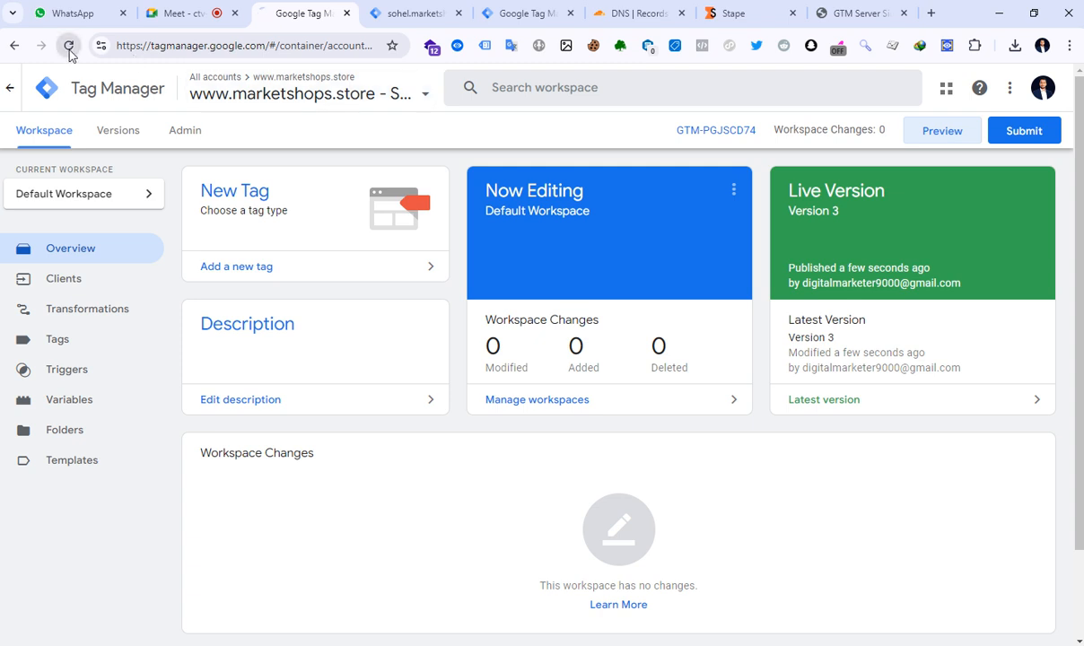
left_click(409, 26)
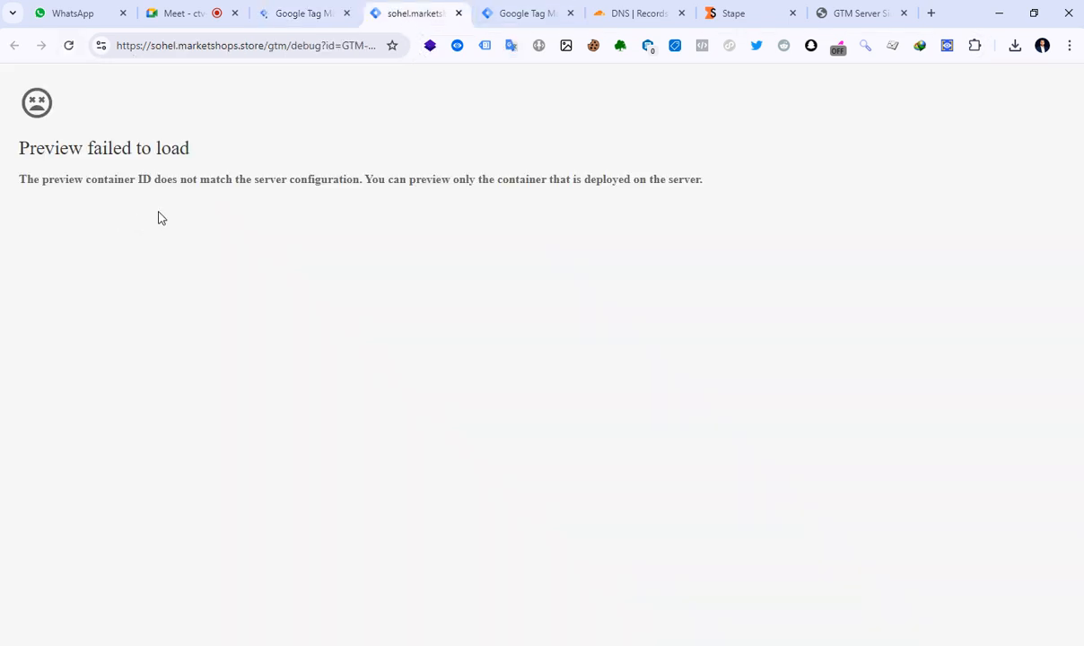
left_click(288, 22)
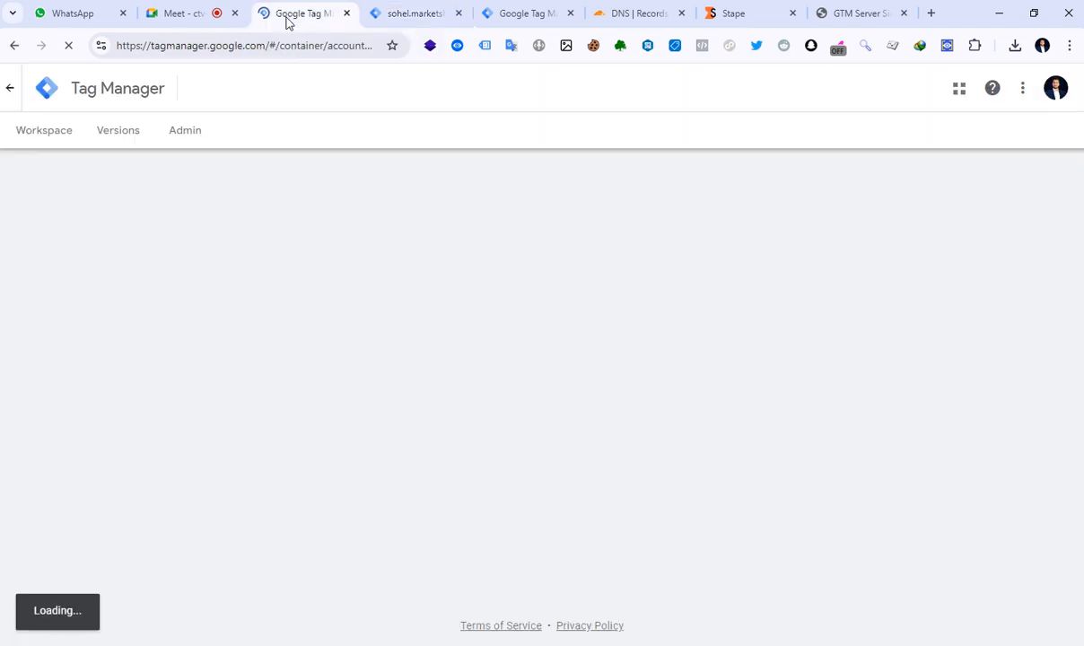
left_click(438, 22)
left_click(458, 13)
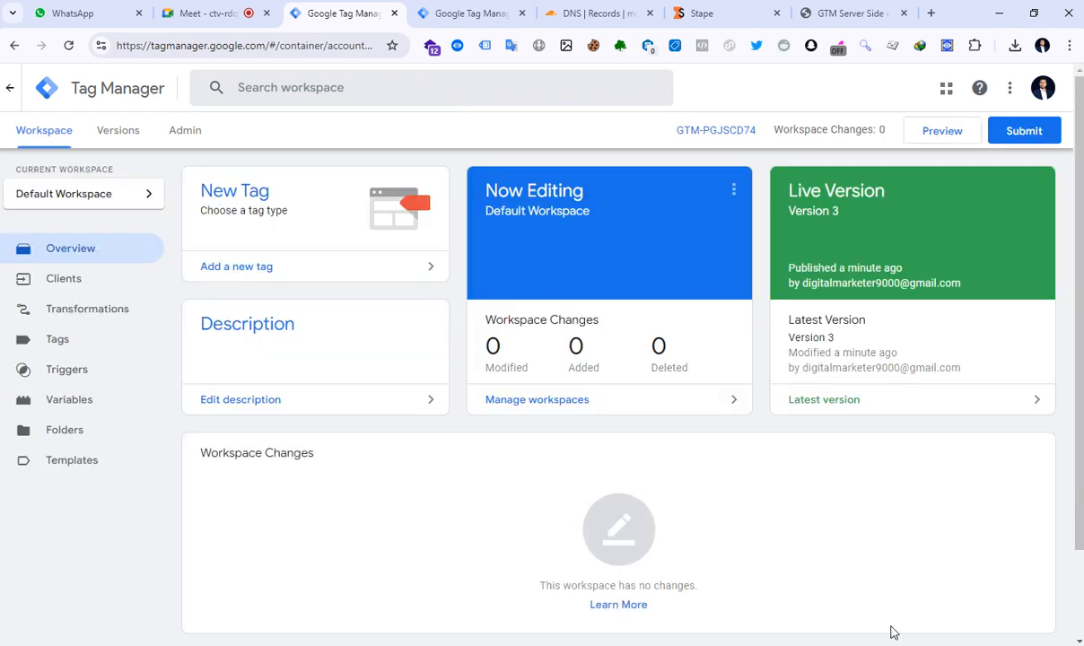
key("ctrl+Tab")
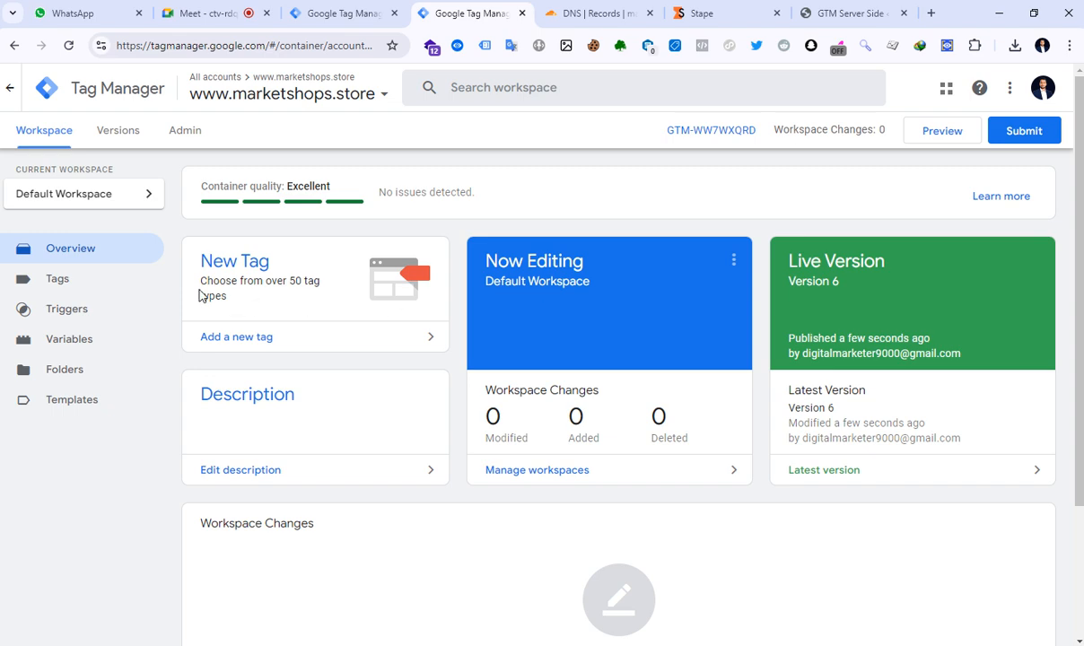
left_click(334, 15)
left_click(458, 13)
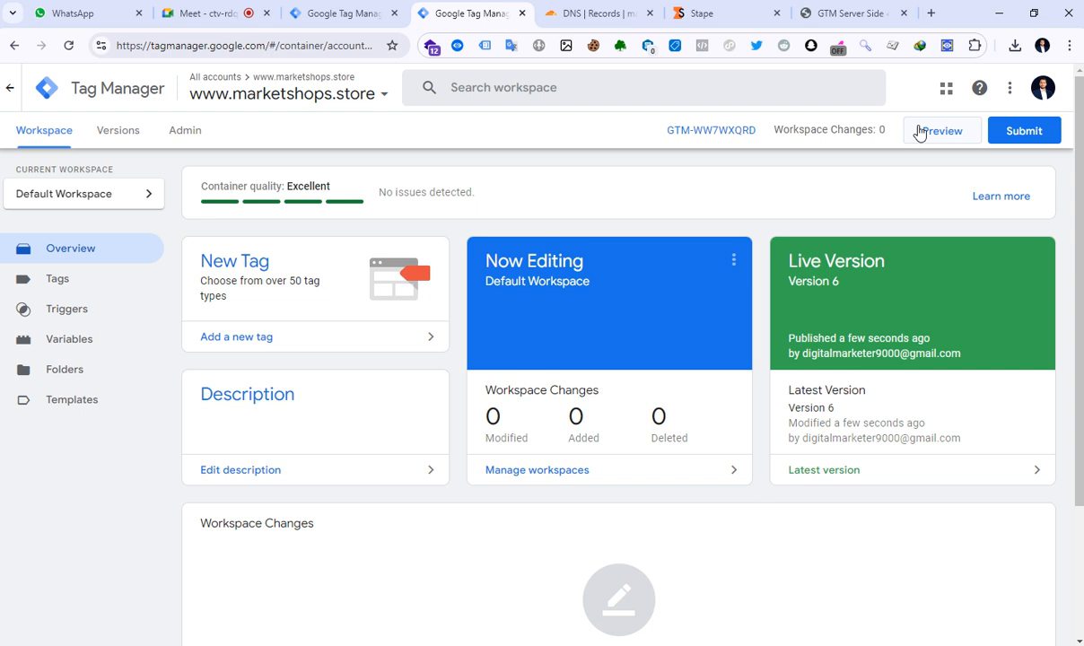
left_click(367, 11)
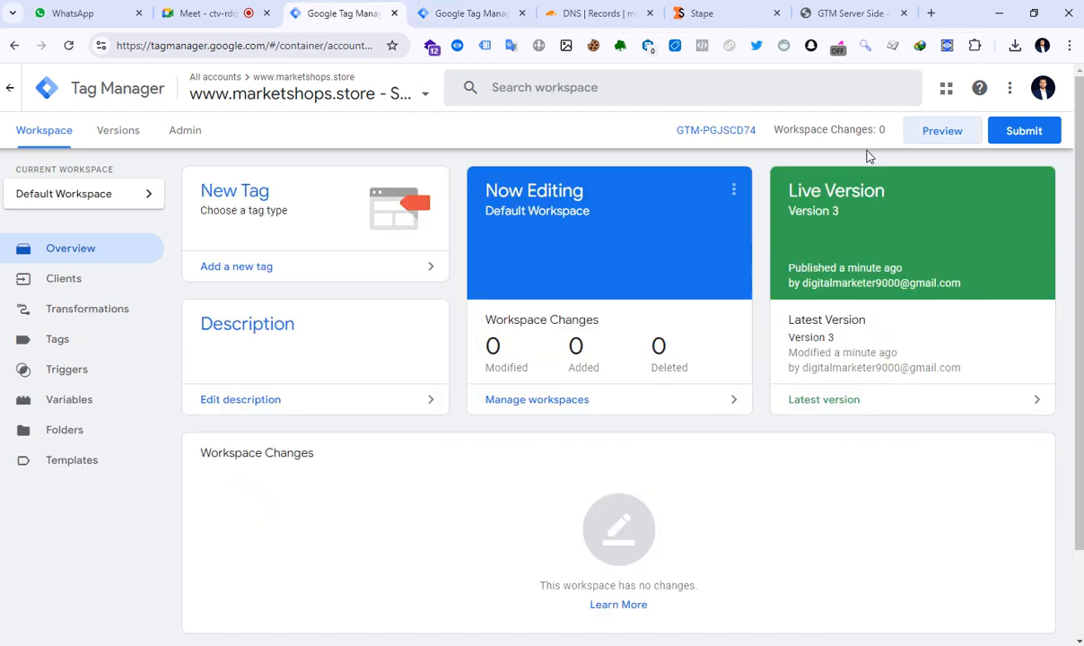
left_click(938, 133)
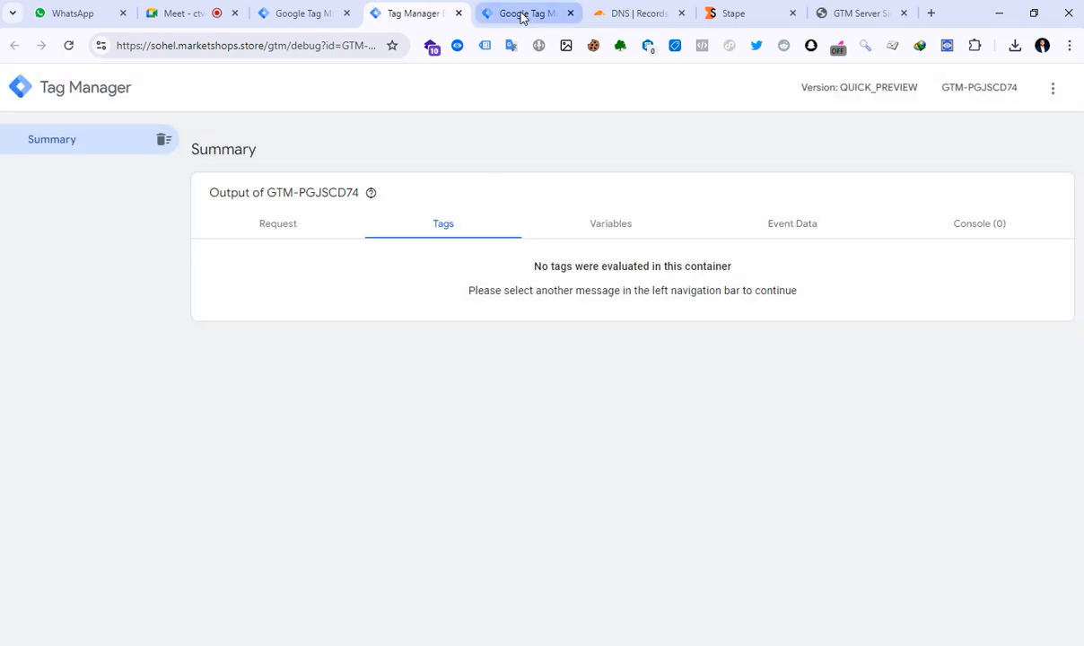
left_click(523, 16)
left_click(941, 135)
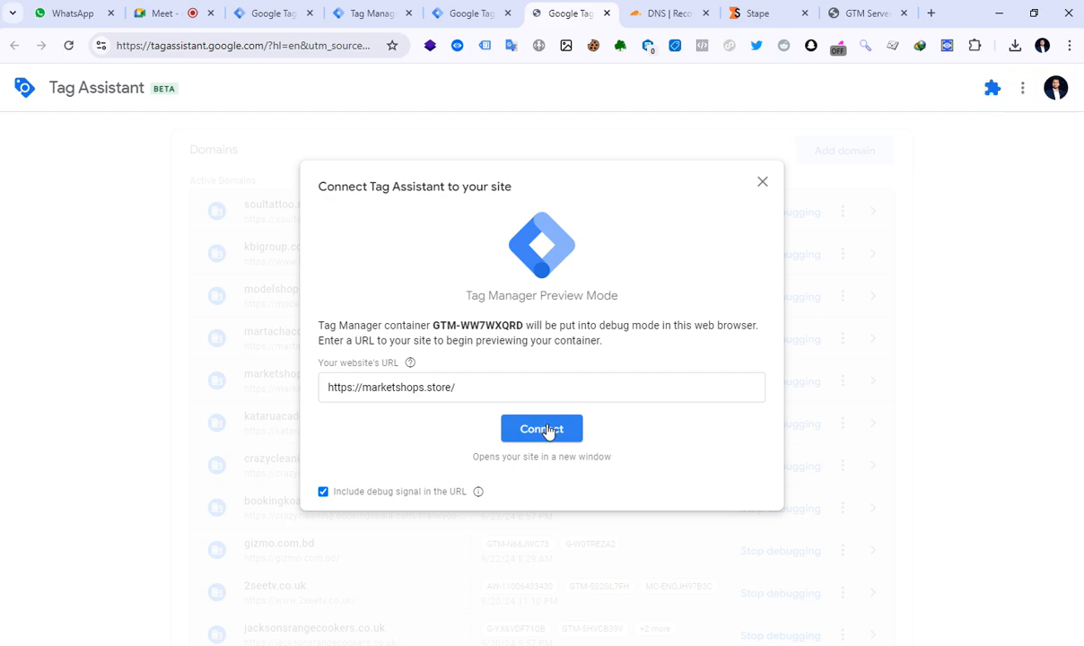
left_click(547, 428)
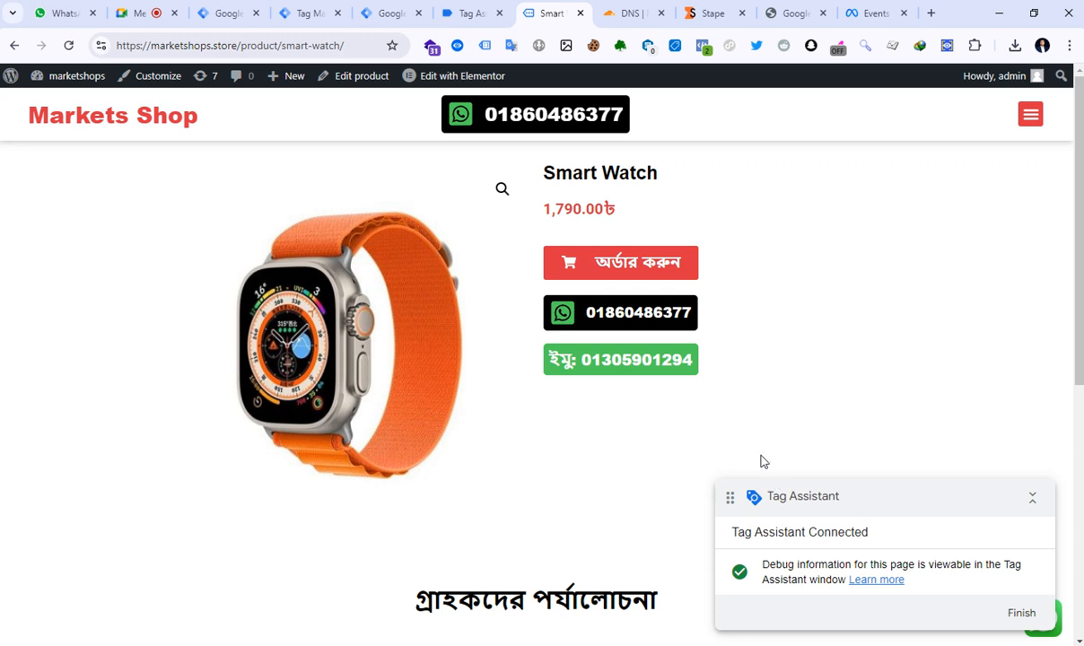
Step: Switch to Stape and review the Custom Loader's domain, Web GTM ID and platform settings
left_click(709, 13)
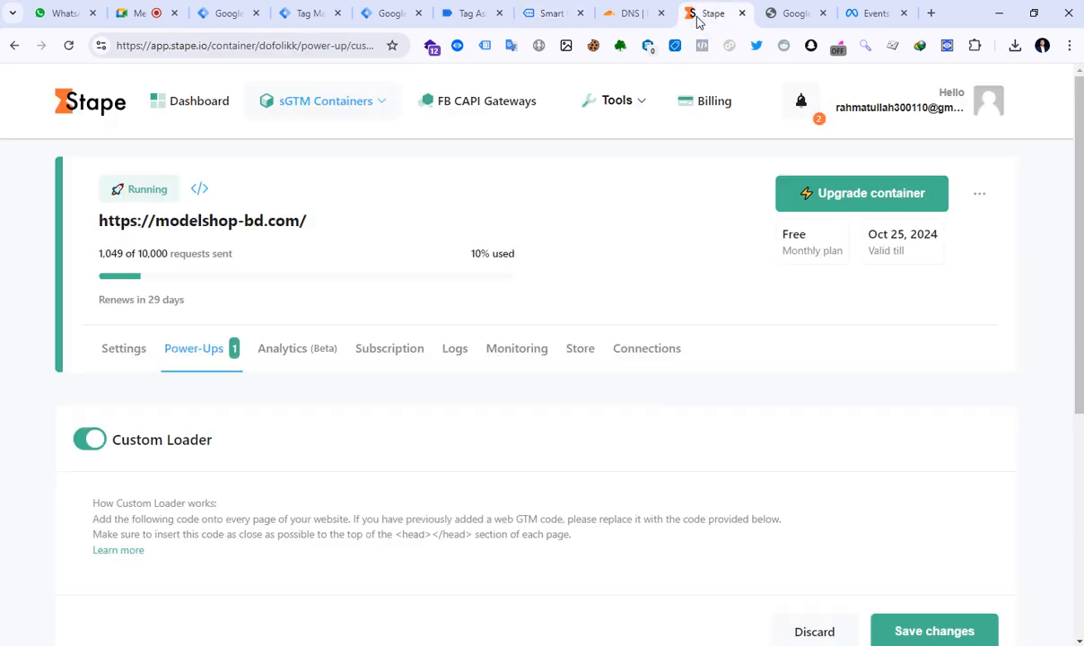
scroll(269, 386, "down", 3)
scroll(252, 393, "down", 2)
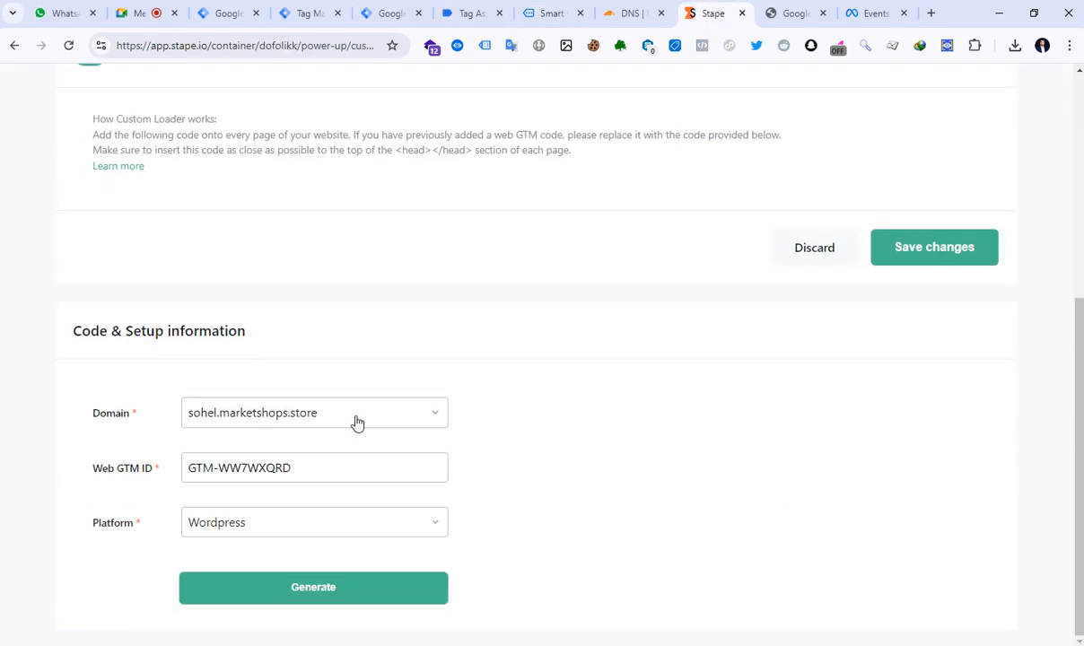
Step: Set the container code to Off in the WordPress Google Tag Manager options, save, and move that page ahead of the Tag Manager pages
left_click(776, 15)
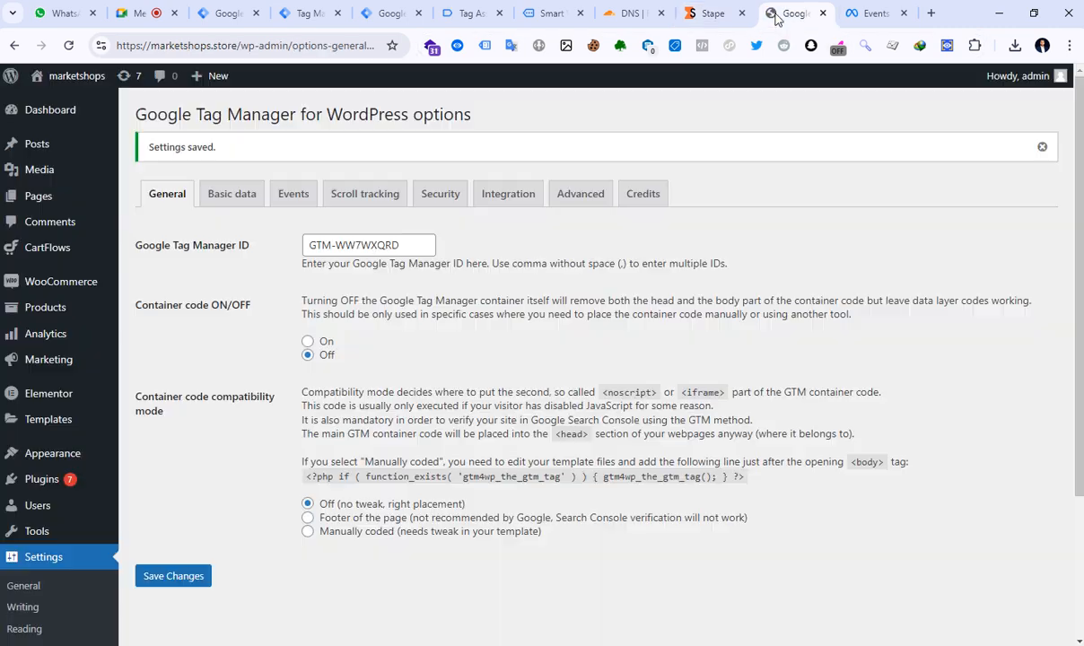
left_click(307, 342)
left_click(309, 357)
left_click(197, 576)
left_click_drag(772, 17, 220, 12)
Step: Review the server container's preview summary, and close the preview, Tag Assistant and Smart Watch product pages
left_click(291, 12)
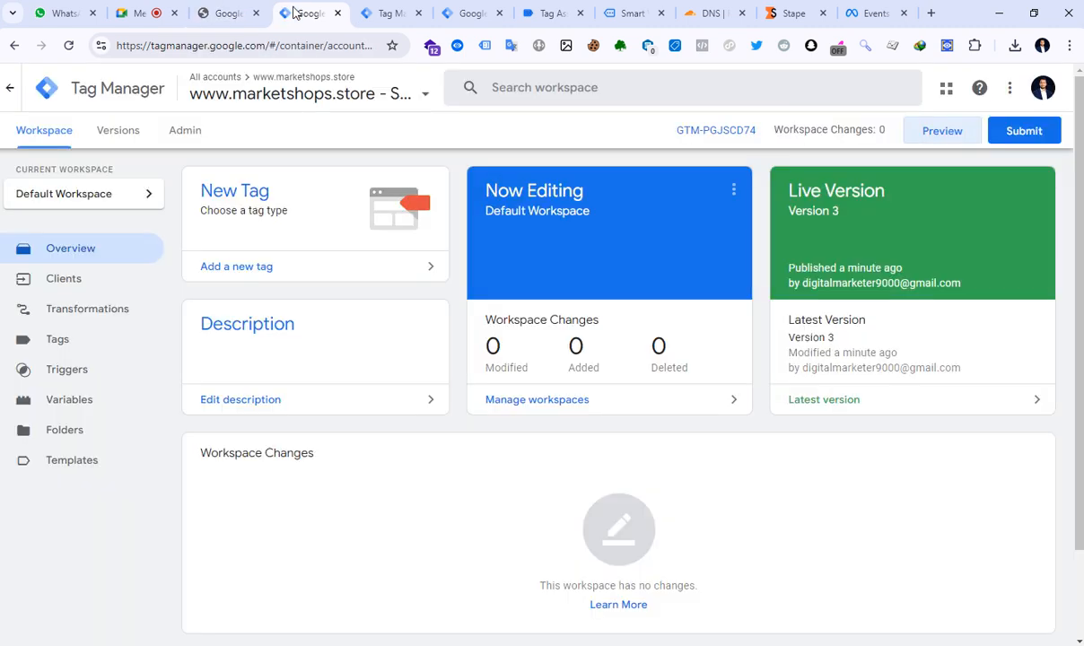
left_click(384, 14)
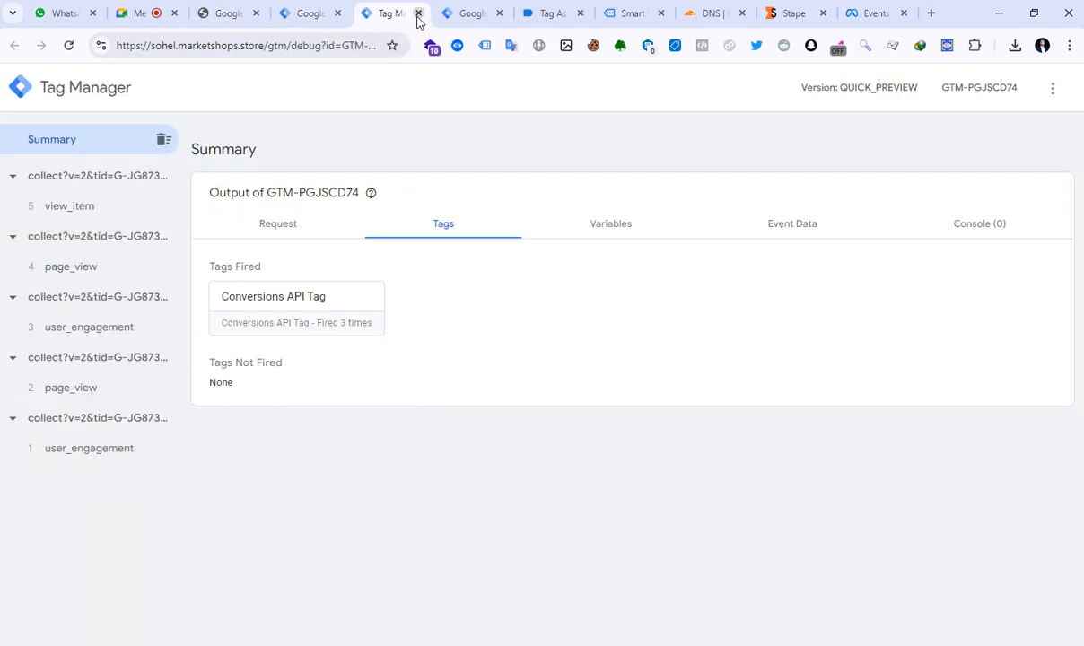
left_click(417, 13)
left_click(474, 14)
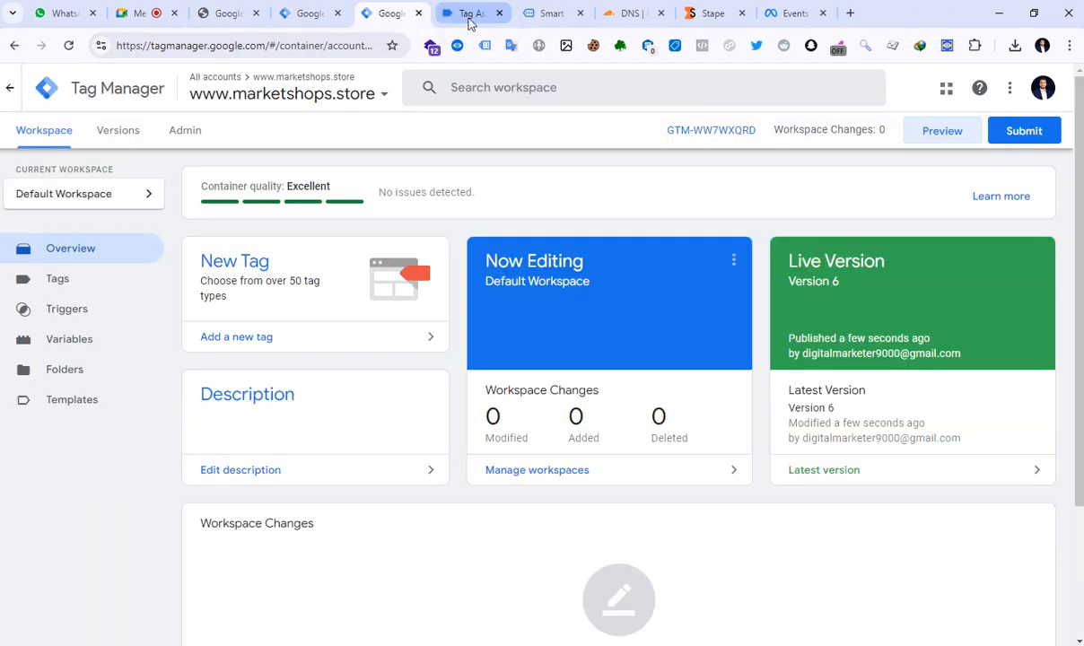
left_click(498, 14)
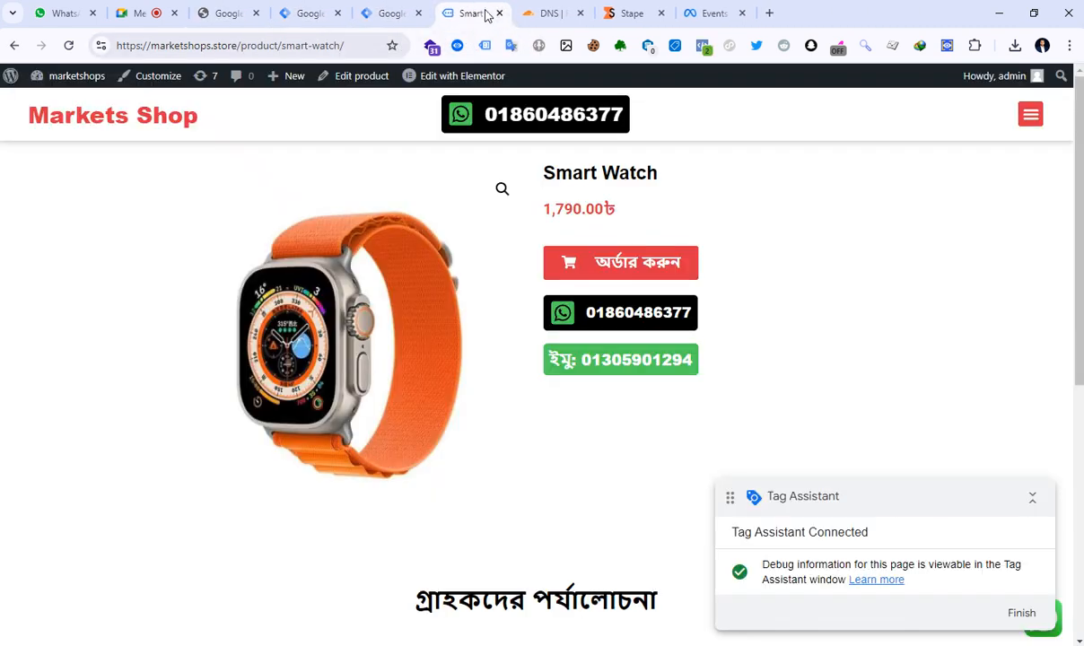
left_click(499, 13)
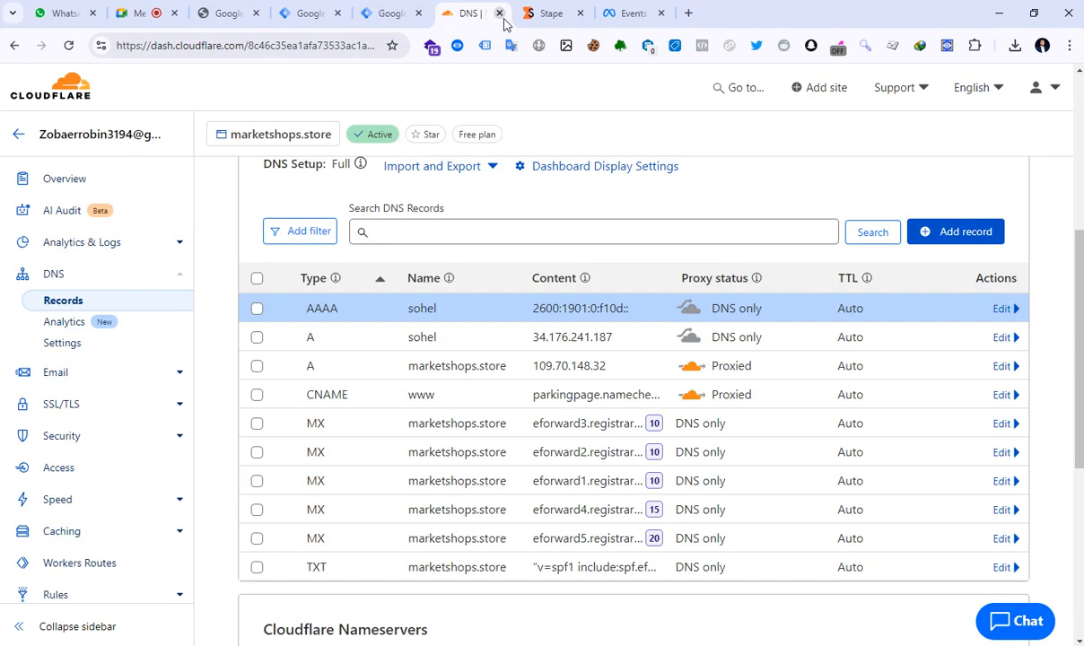
Step: In Meta Events Manager, expand the server events setup instructions for marketshops.store and copy the test event code
left_click(619, 13)
left_click_drag(630, 15, 472, 16)
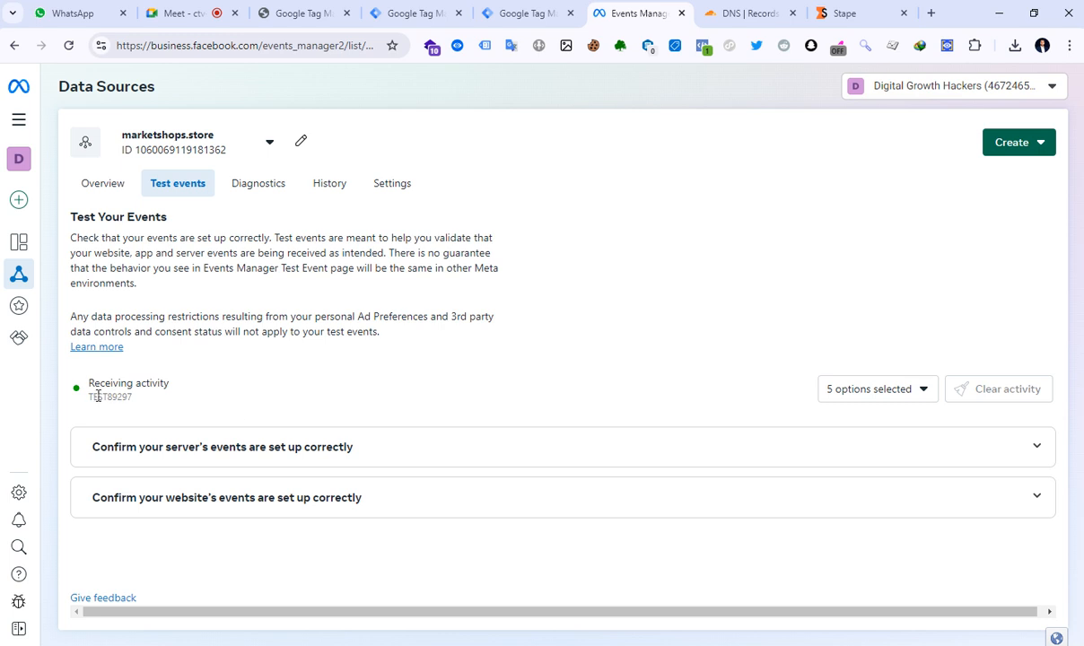
left_click_drag(146, 401, 157, 401)
key("ctrl+c")
left_click(344, 380)
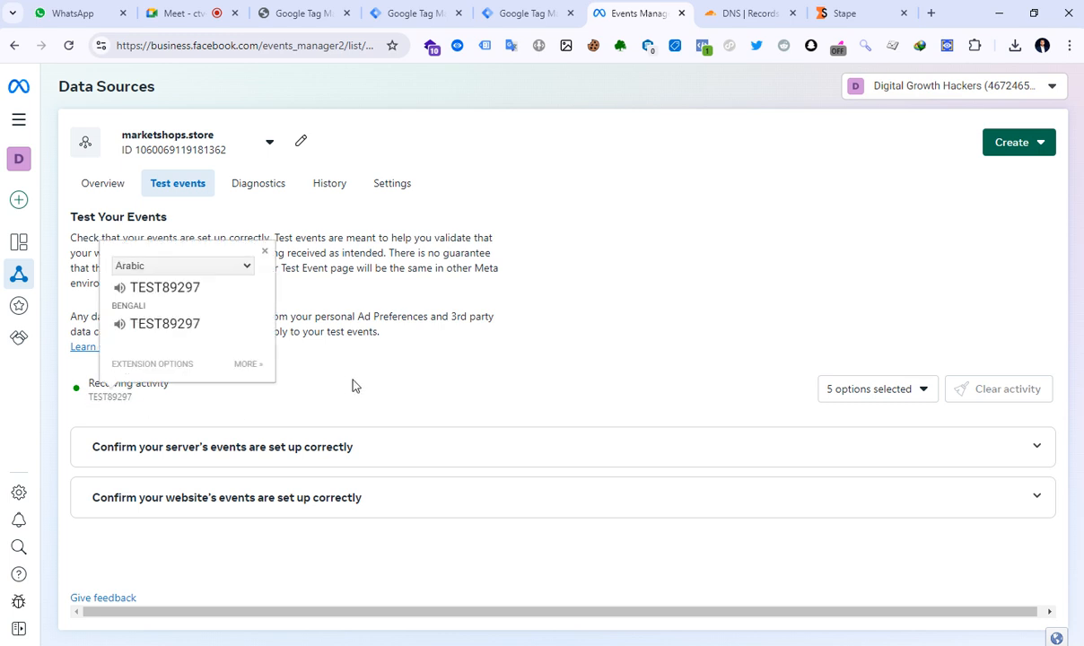
left_click(354, 381)
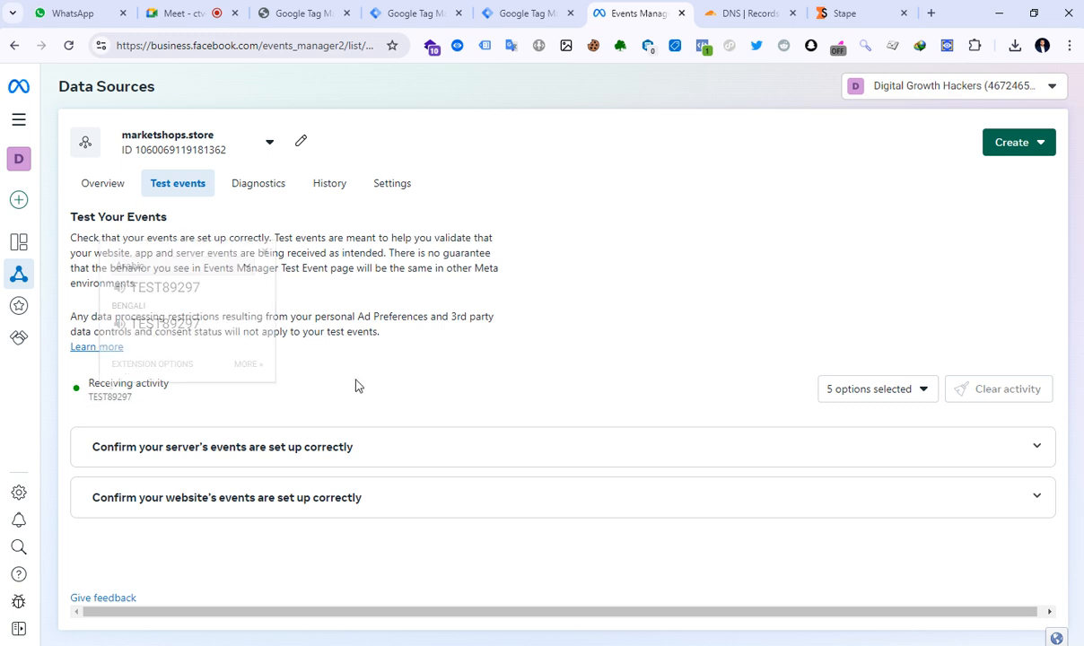
left_click(1037, 446)
scroll(179, 443, "down", 2)
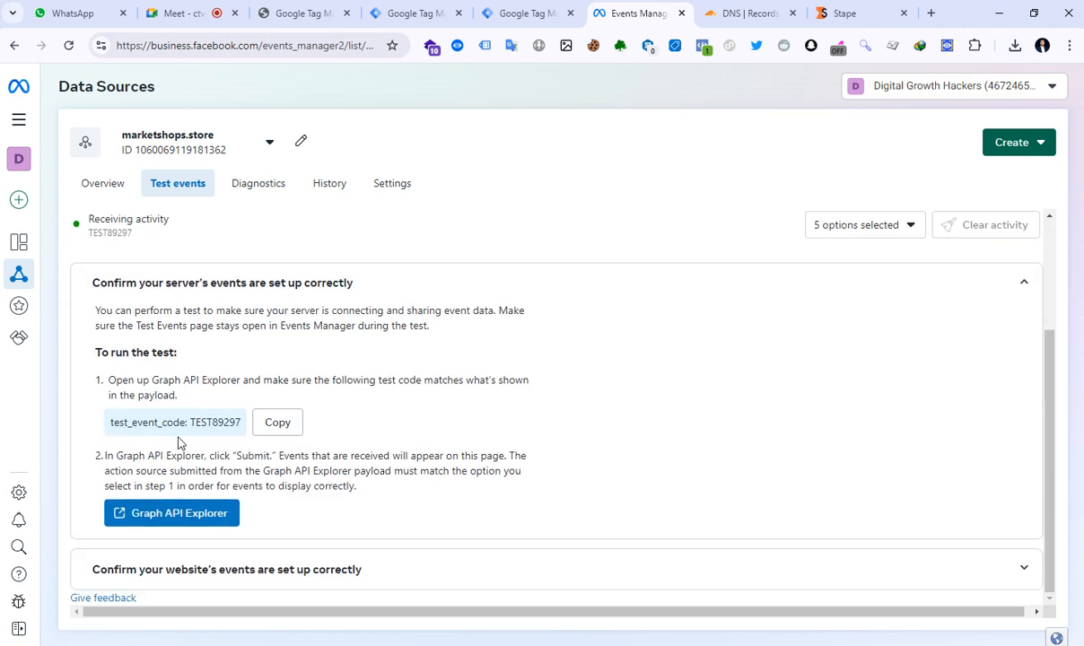
left_click(273, 425)
Step: In the server container, set the Conversions API Tag's Test Event Code to TEST89297
left_click(413, 13)
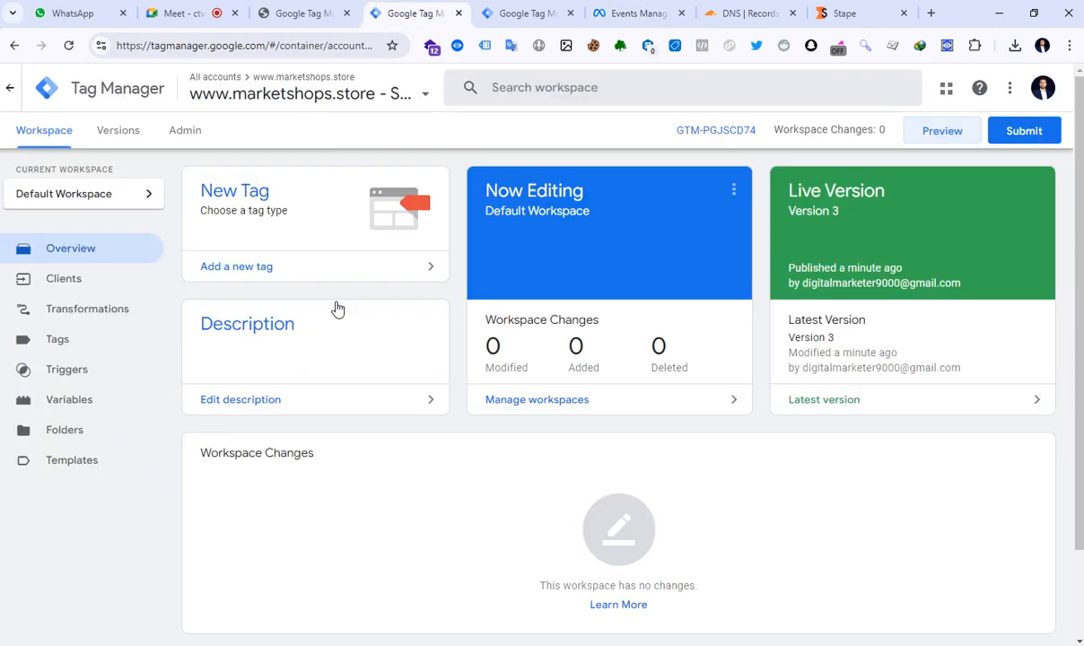
left_click(76, 355)
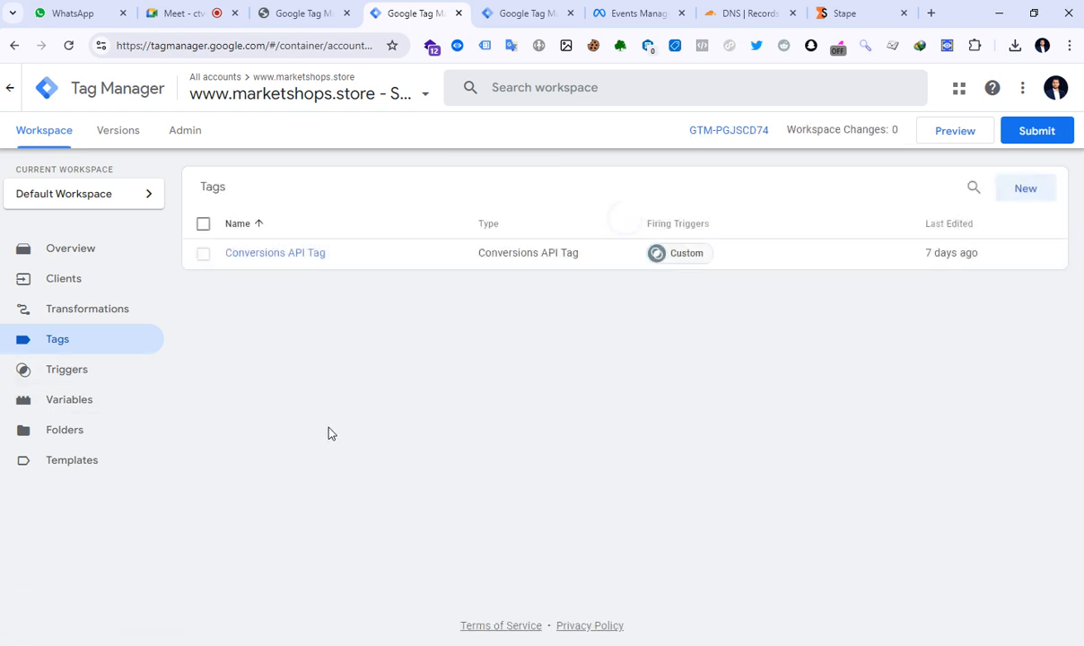
left_click(303, 260)
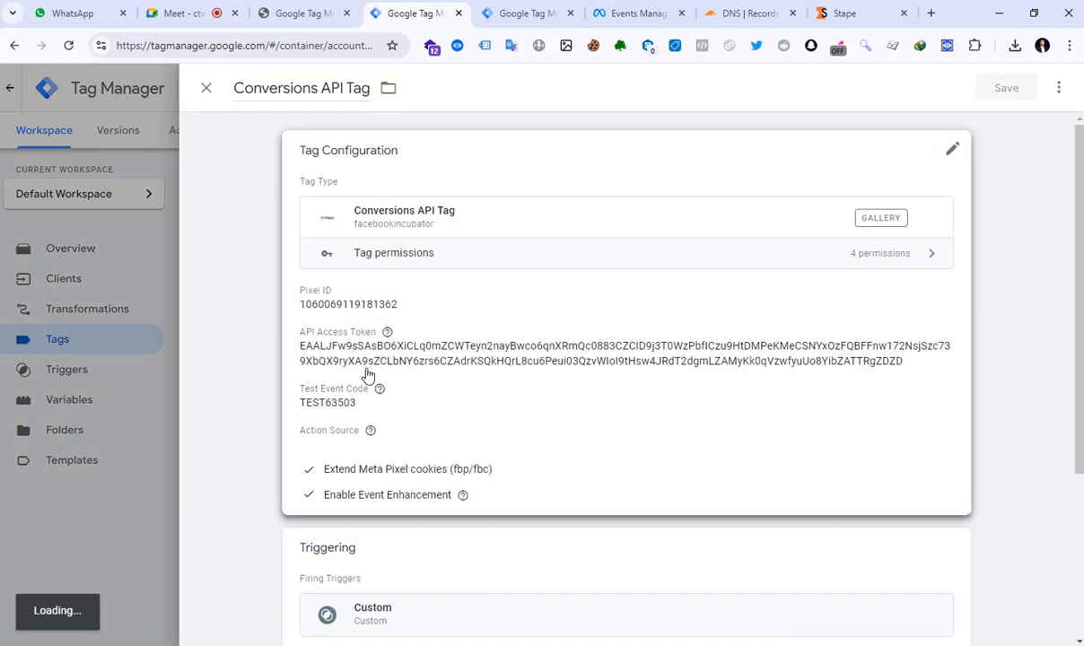
double_click(370, 399)
scroll(370, 406, "down", 2)
left_click(380, 331)
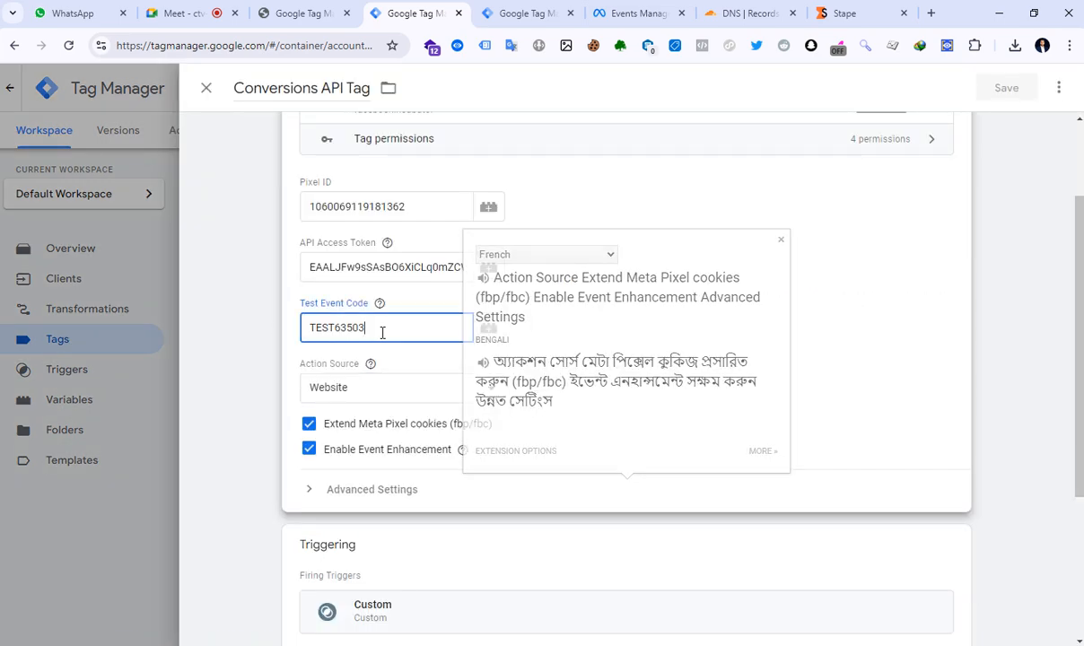
left_click_drag(395, 328, 313, 328)
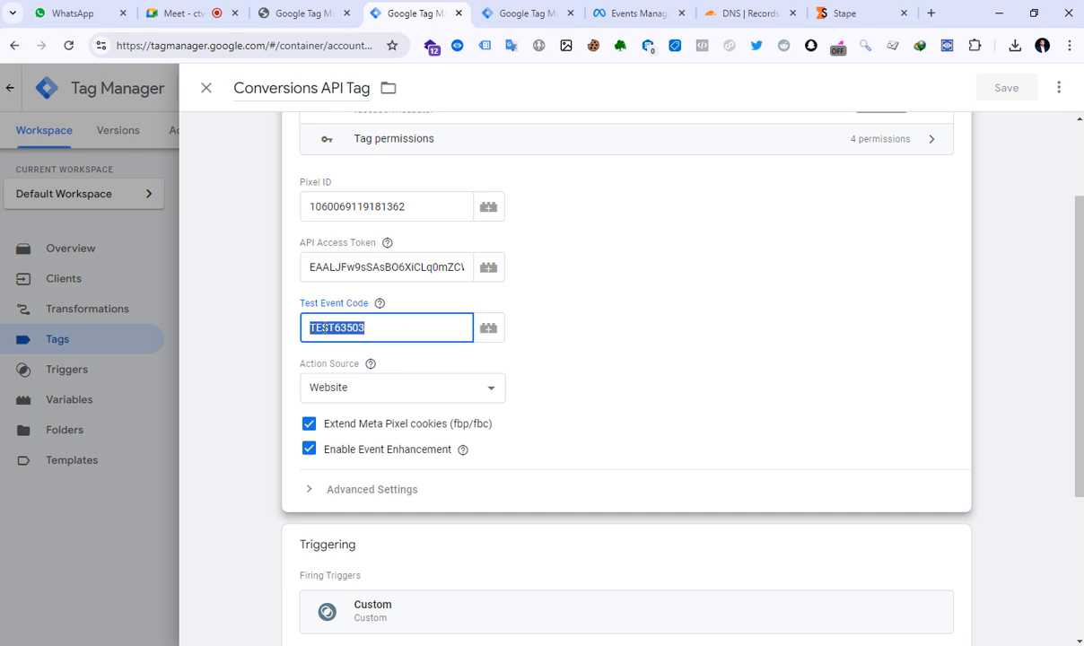
right_click(322, 329)
left_click(384, 109)
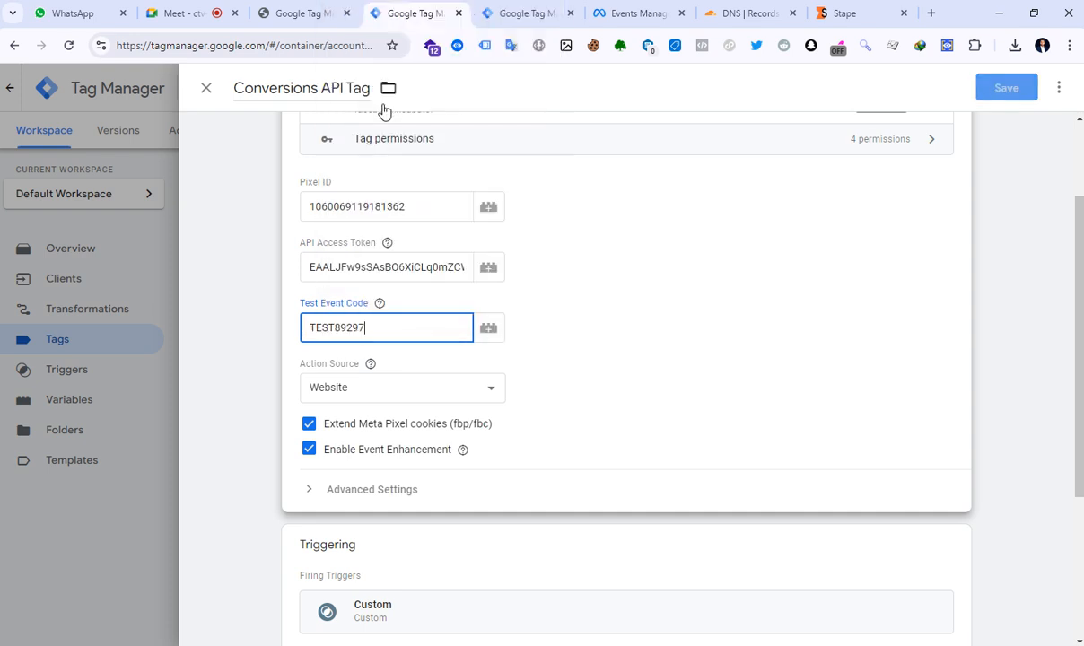
left_click(512, 328)
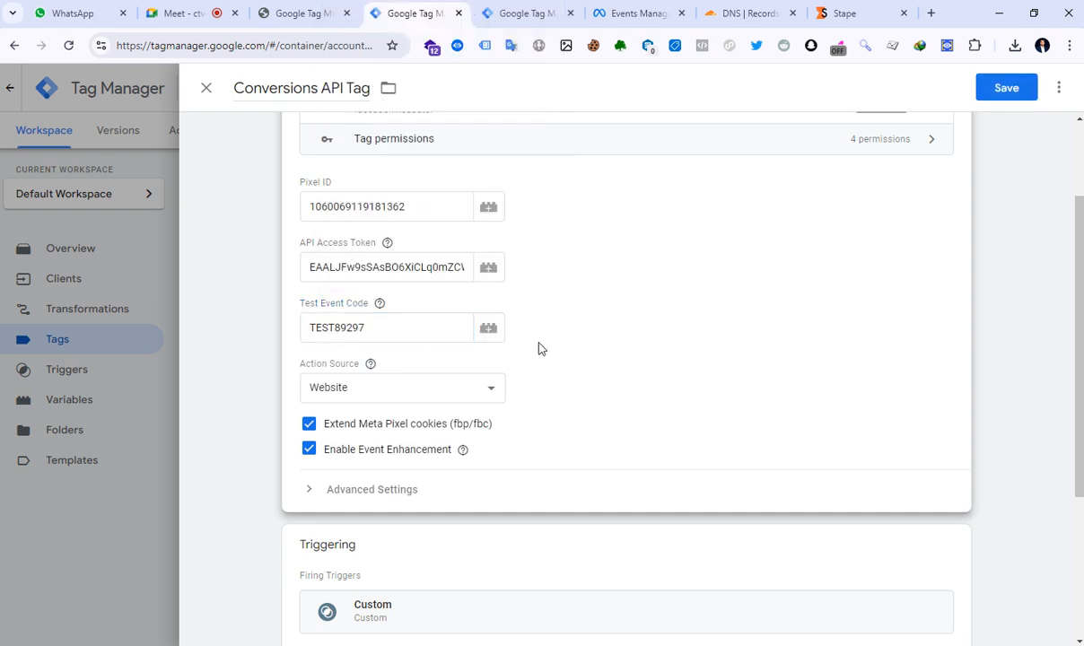
Step: Compare the Test Event Code with the one in Events Manager and save the Conversions API Tag
left_click(633, 27)
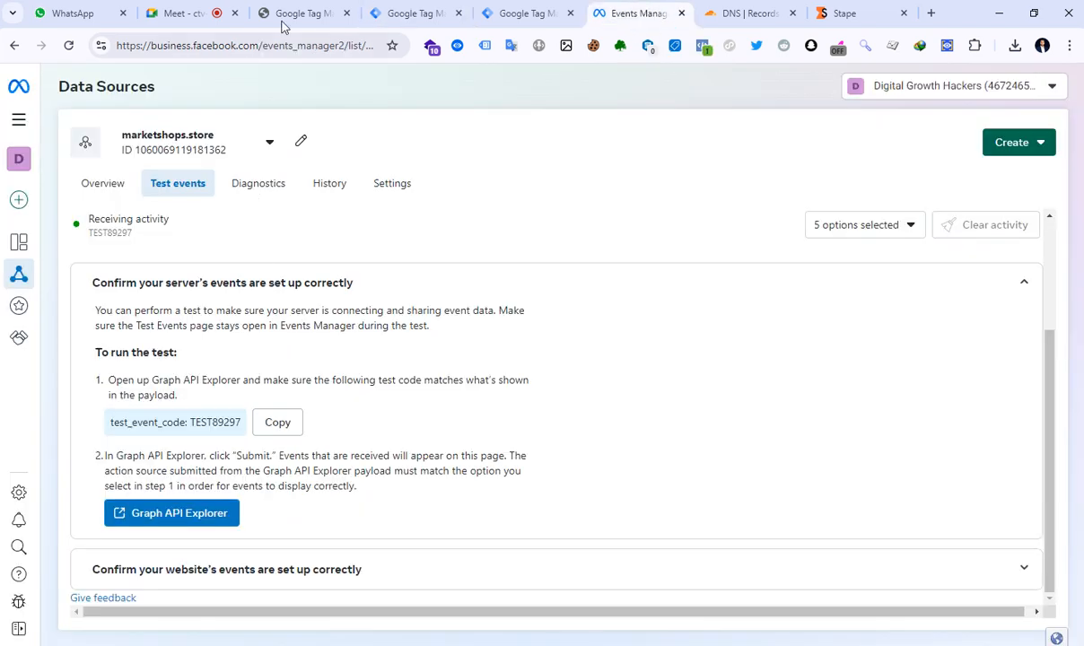
left_click(408, 16)
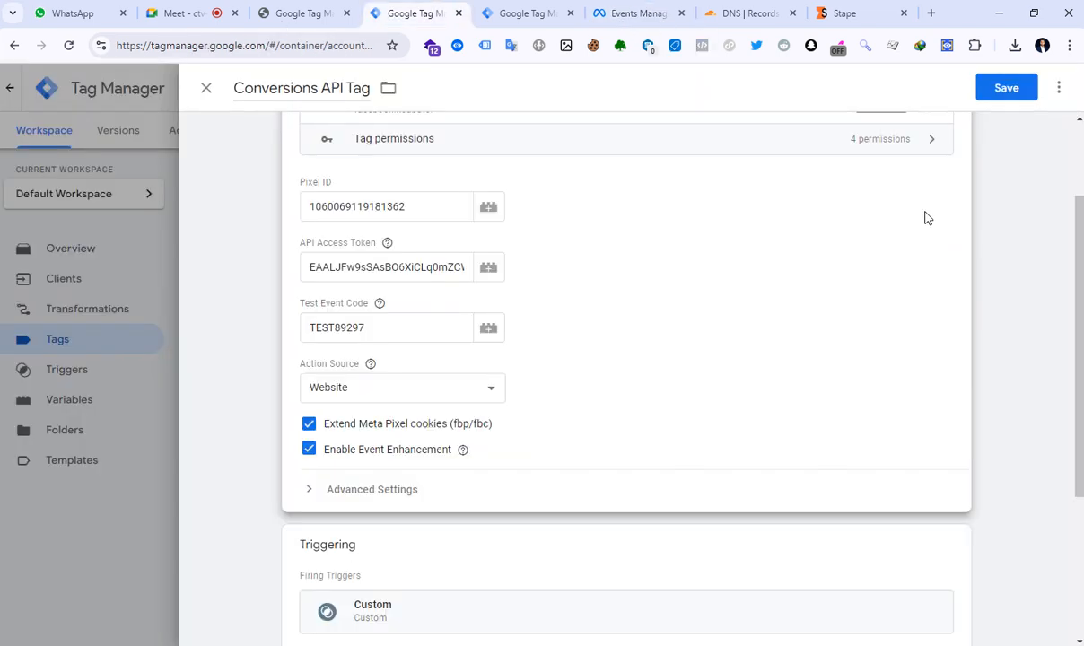
left_click(1002, 90)
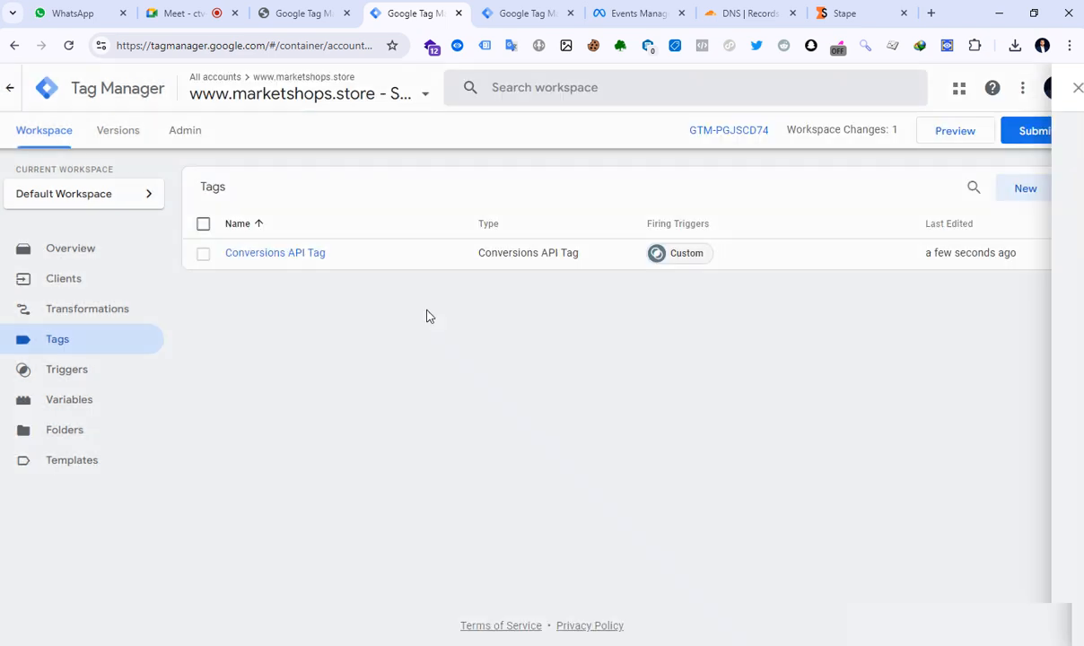
Step: Collapse the server events instructions in Events Manager and start preview mode for server container GTM-PGJSCD74
left_click(517, 14)
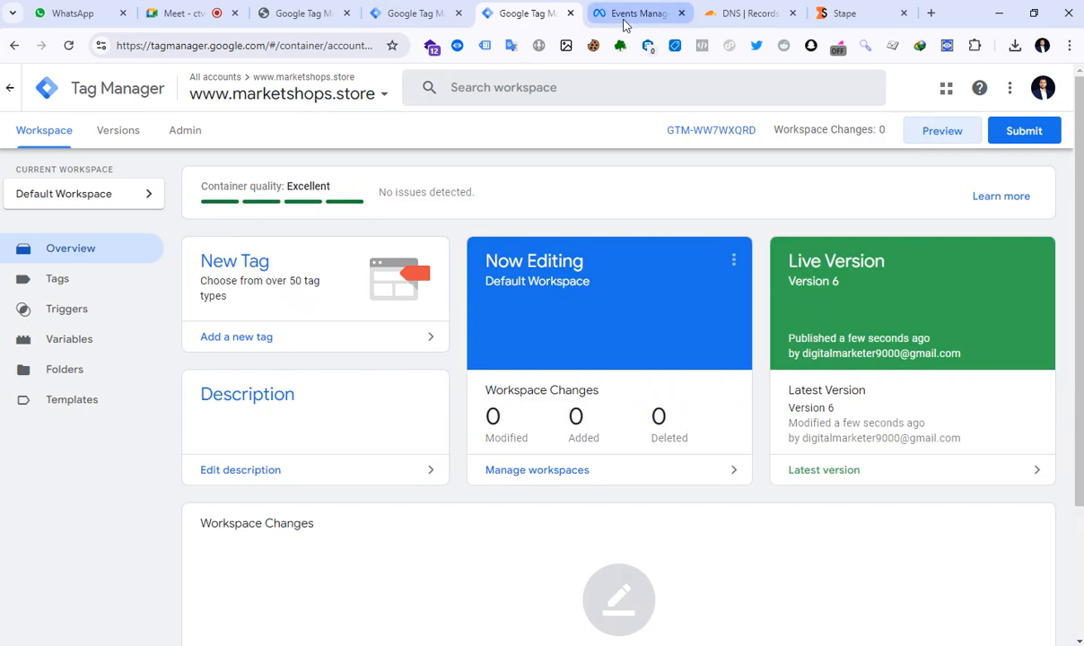
left_click(627, 14)
left_click(965, 283)
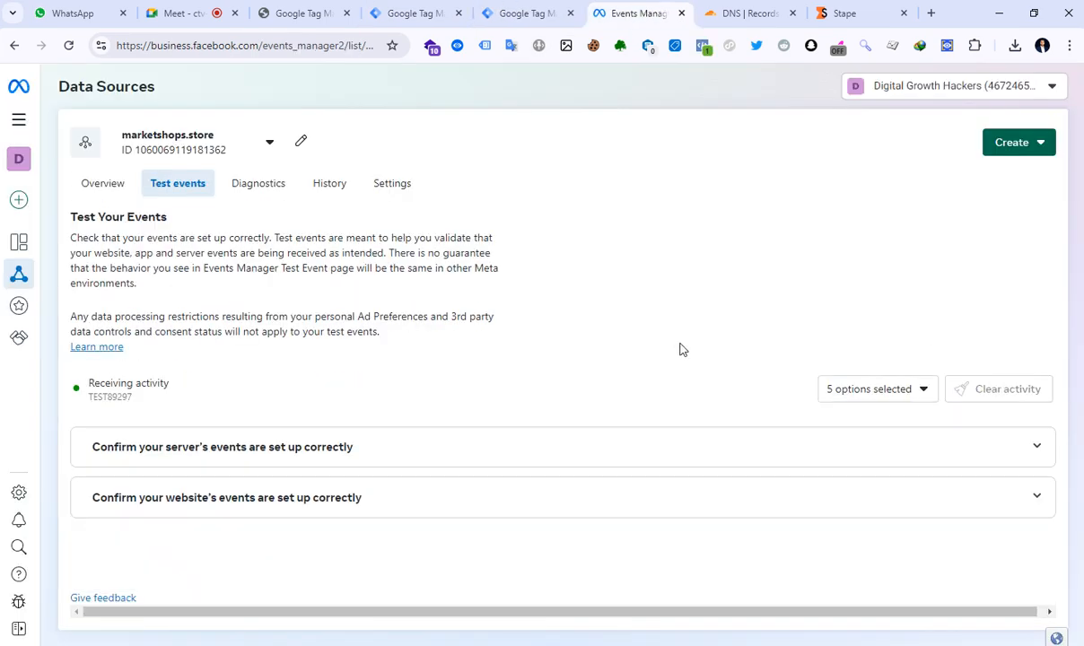
left_click(411, 13)
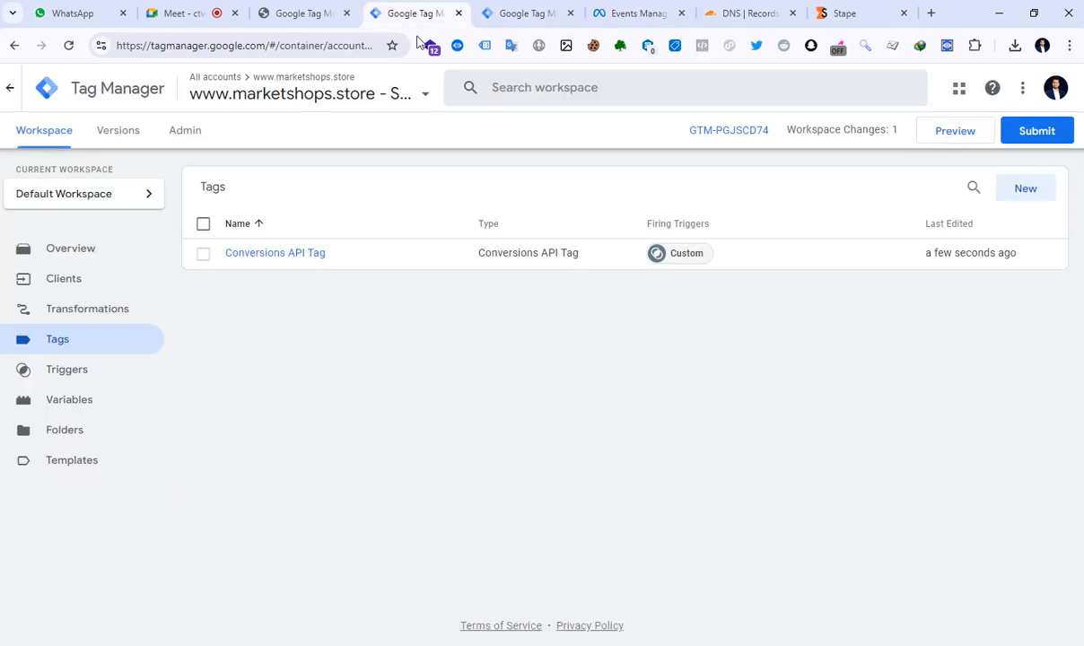
left_click(959, 141)
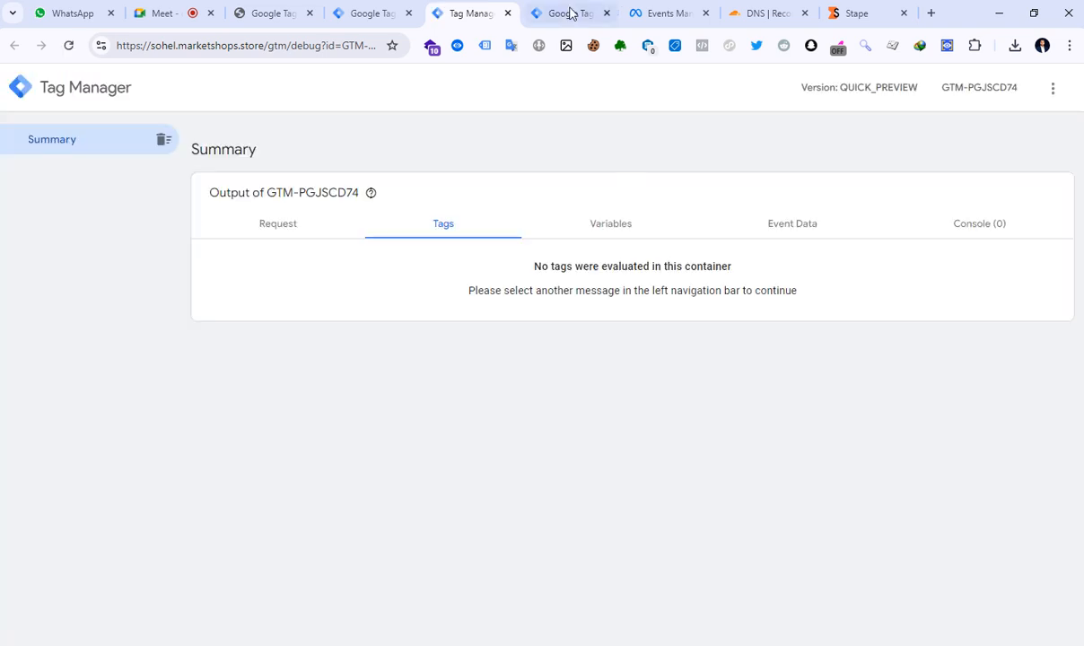
Step: Start preview mode for web container GTM-WW7WXQRD and connect Tag Assistant to the marketshops.store site
left_click(569, 12)
left_click(471, 12)
left_click(375, 13)
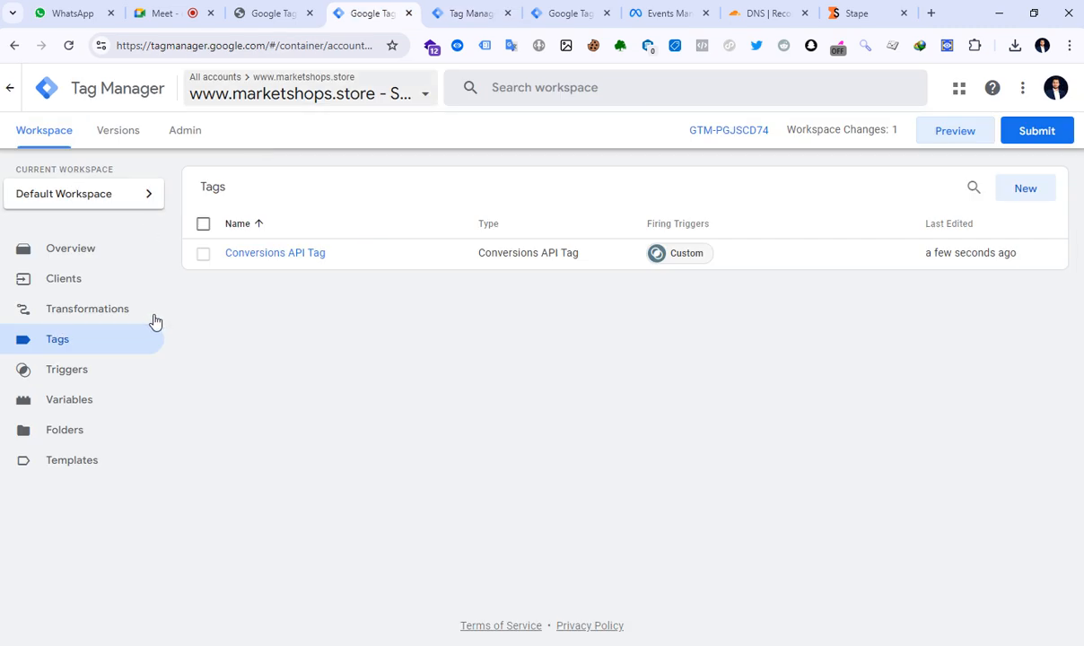
left_click(456, 13)
left_click(564, 15)
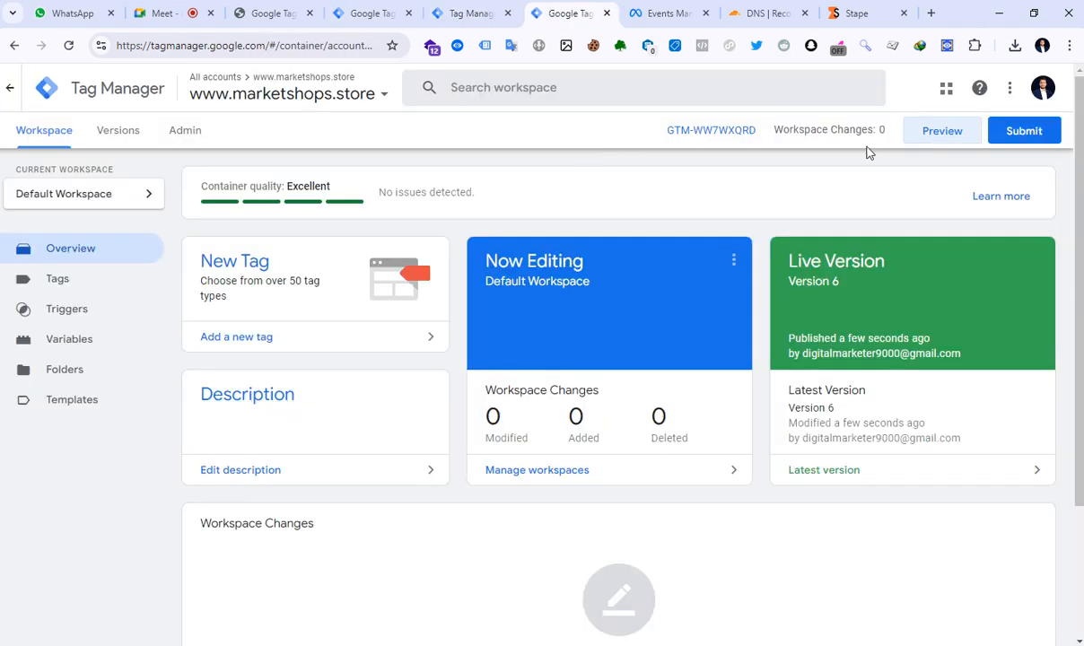
left_click(936, 133)
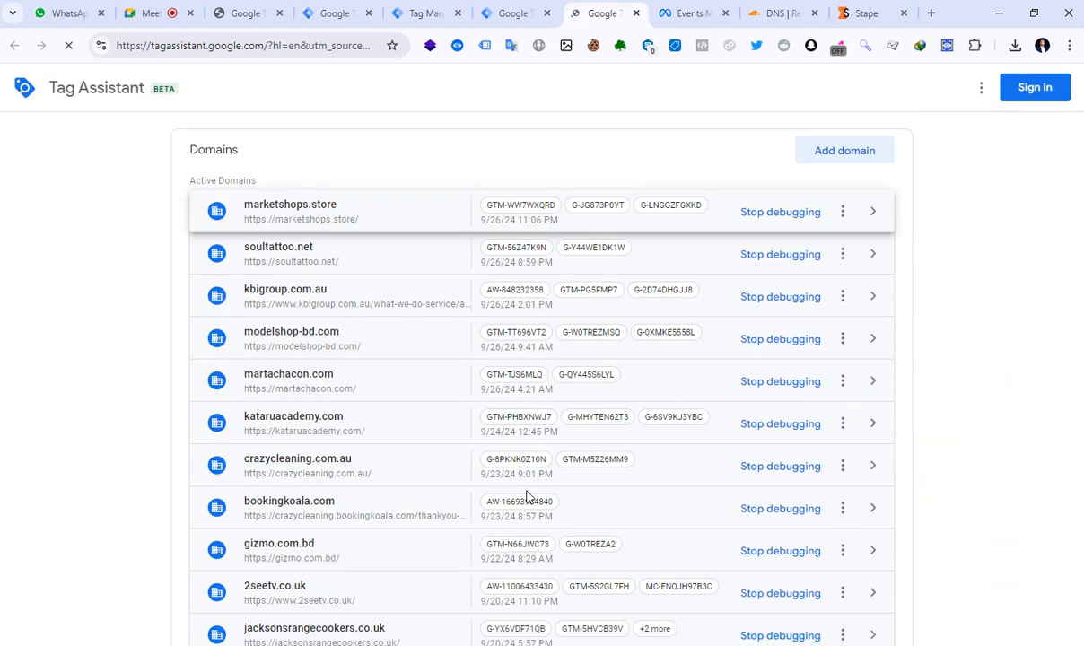
left_click(545, 434)
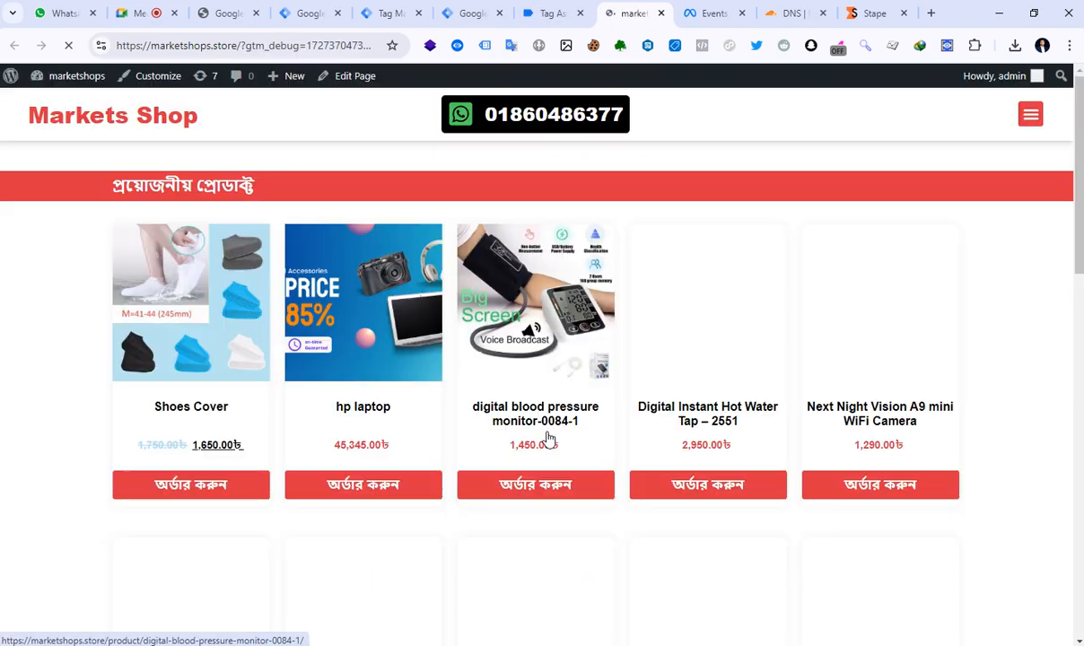
Step: Check the test events page in Events Manager, then open the 33”-43″ আকাশি TV Cover product page on marketshops.store
left_click(711, 13)
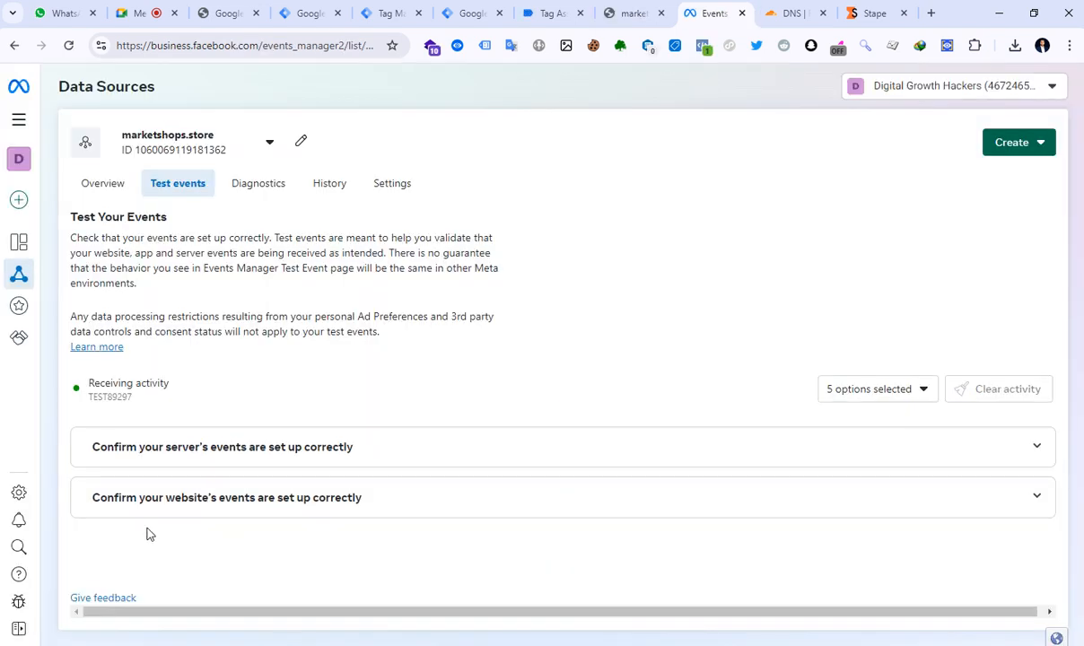
left_click(631, 14)
scroll(511, 455, "down", 3)
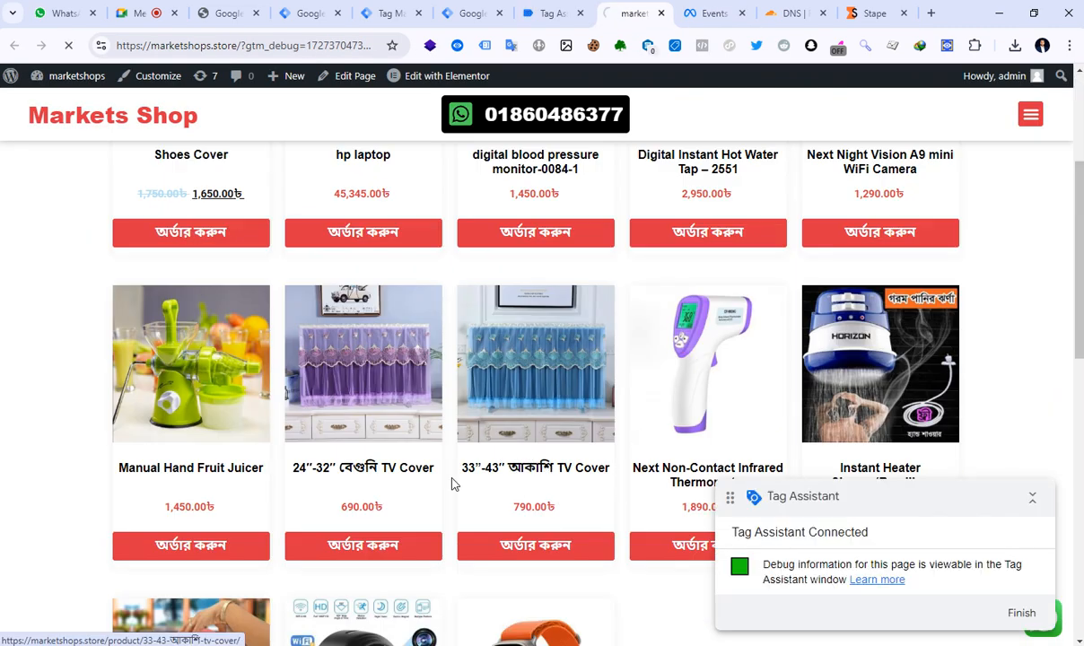
left_click(519, 463)
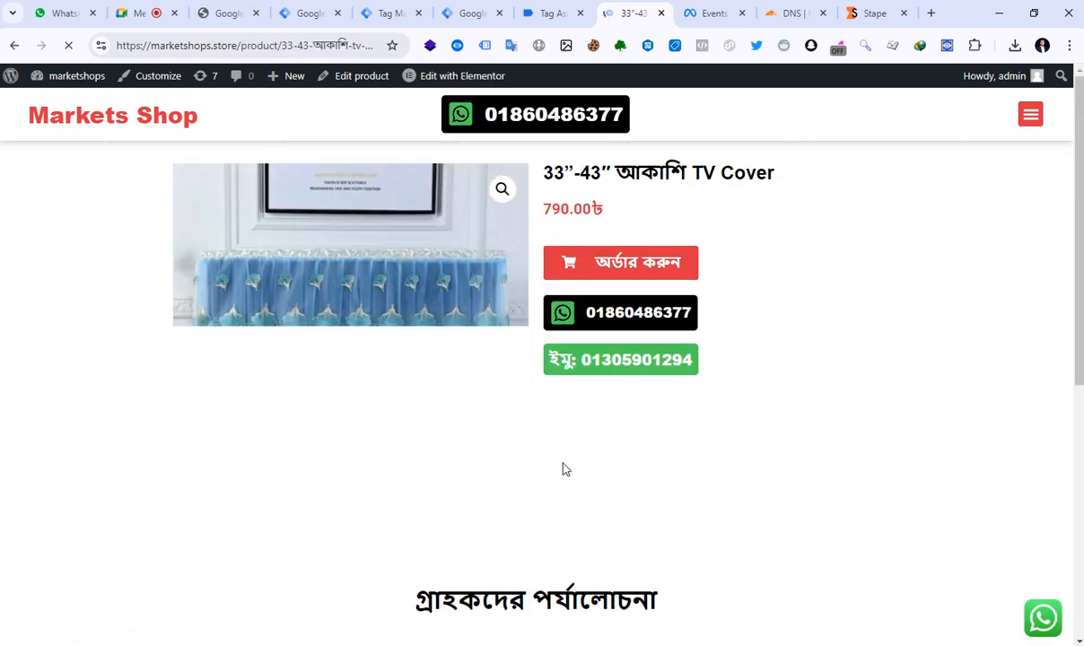
scroll(564, 470, "down", 3)
scroll(566, 466, "up", 3)
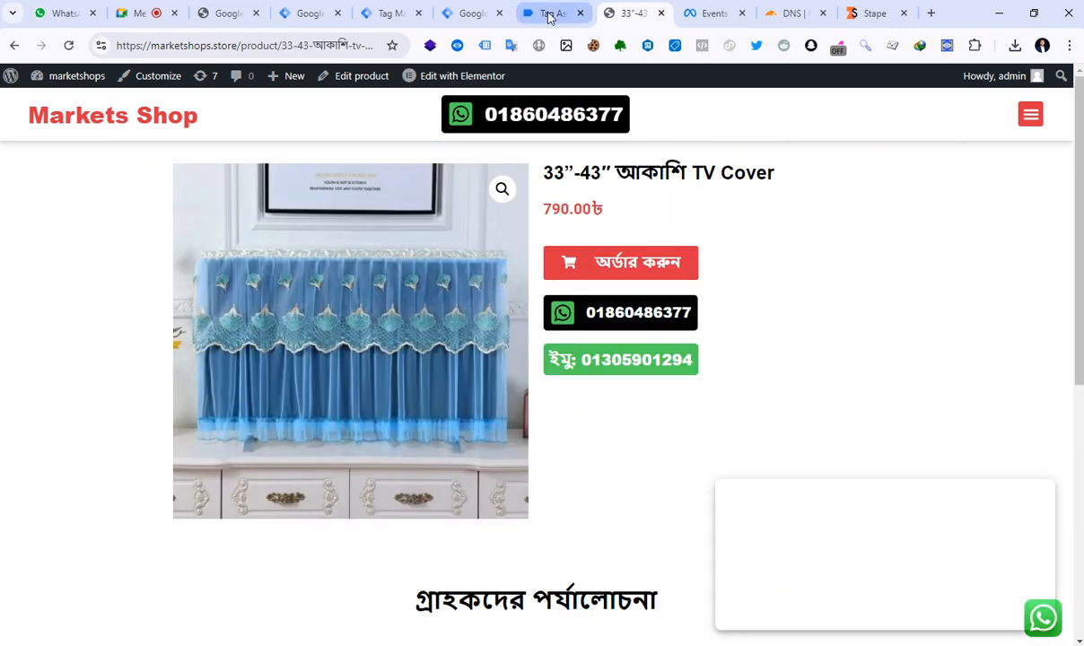
Step: In Tag Assistant, inspect the view_item event and the details of its Facebook - View content and Server - View content tags
left_click(553, 13)
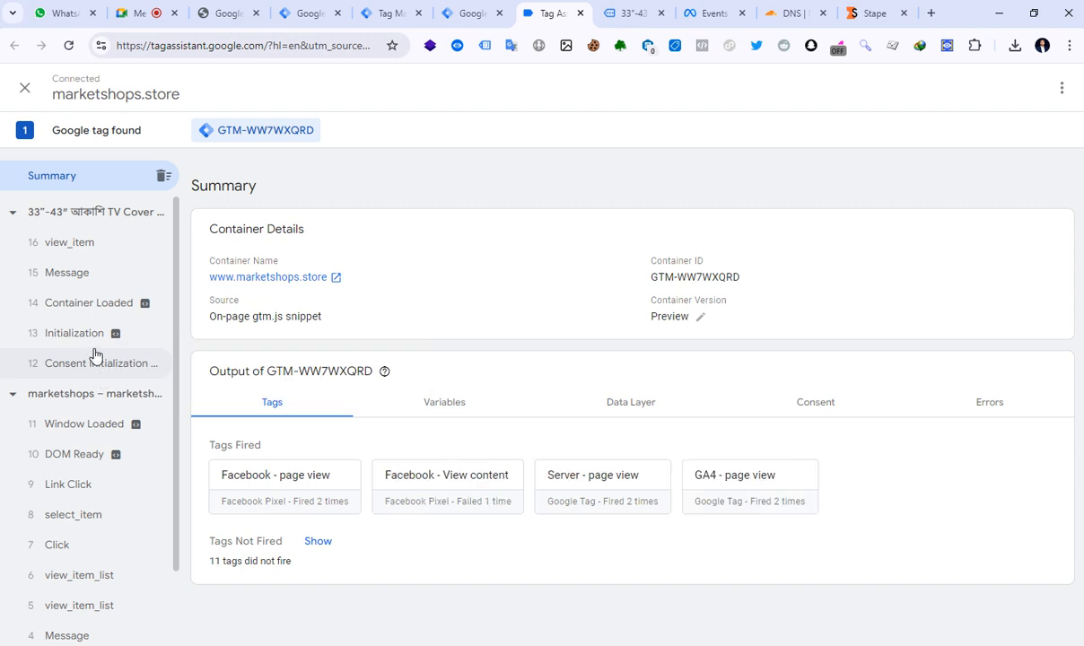
left_click(81, 249)
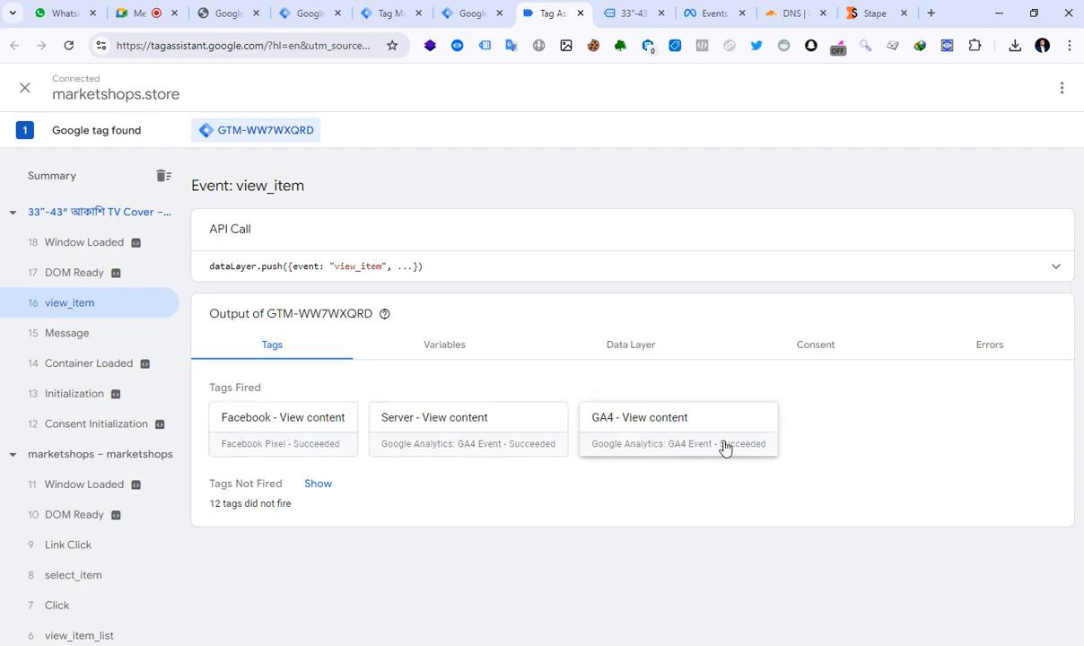
left_click(266, 434)
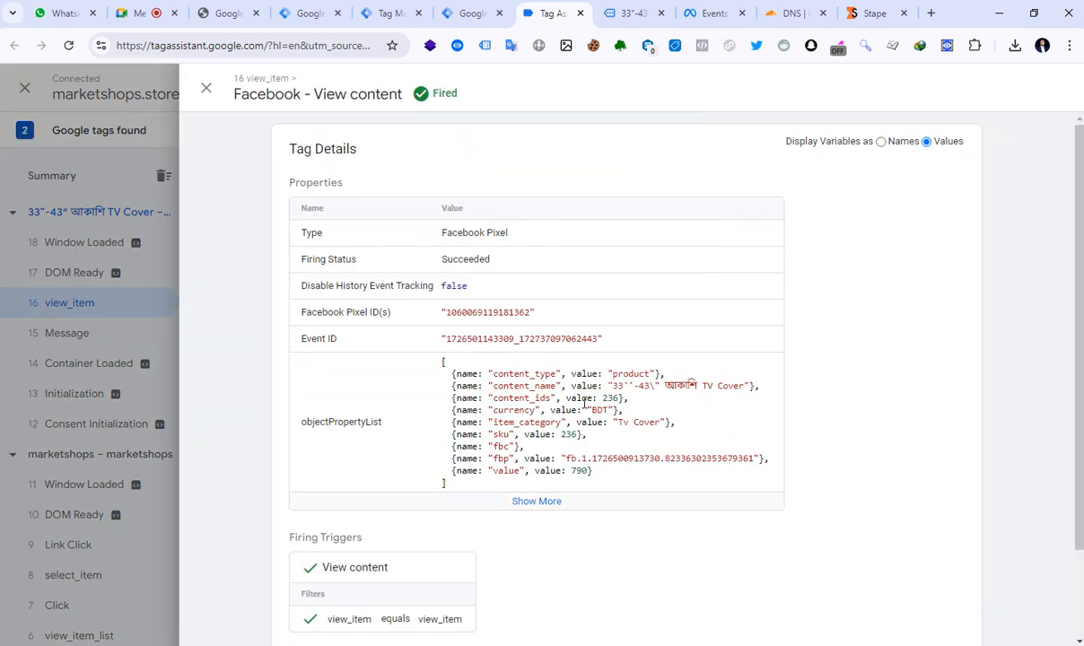
left_click(537, 502)
left_click(206, 90)
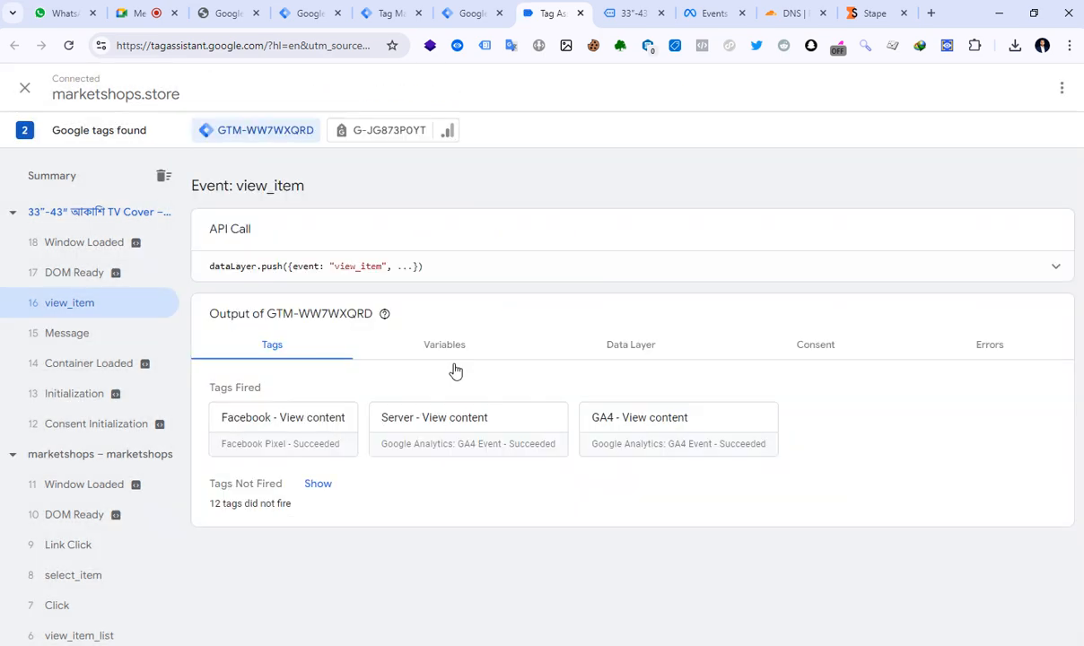
left_click(455, 416)
scroll(609, 505, "down", 2)
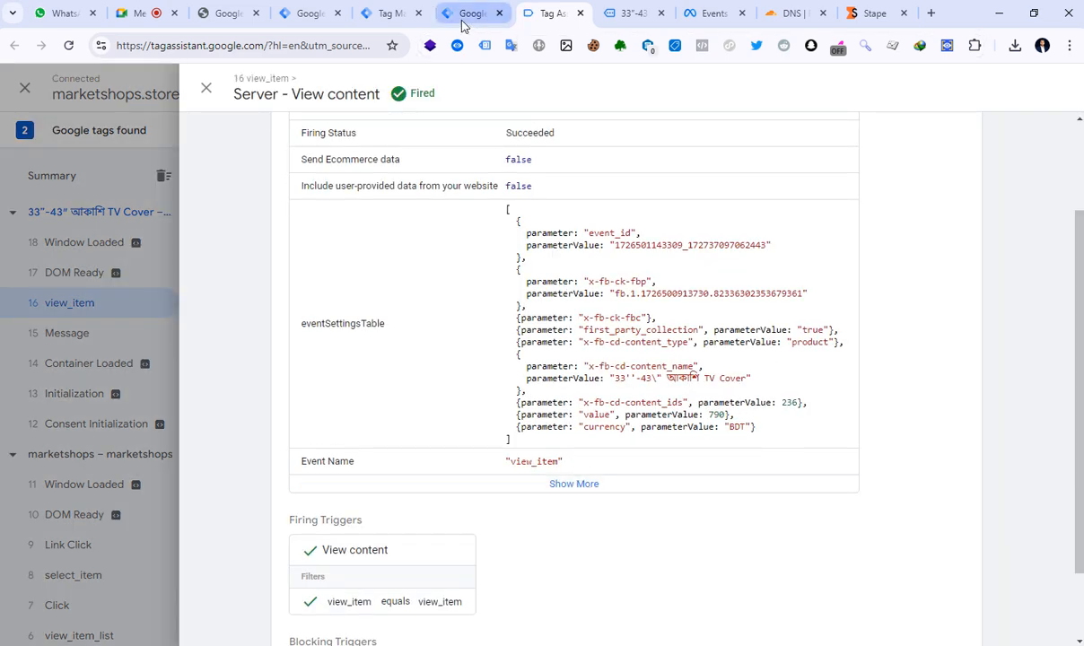
Step: Check the Conversions API Tag's firing for view_item and in the summary of the server container preview
left_click(390, 13)
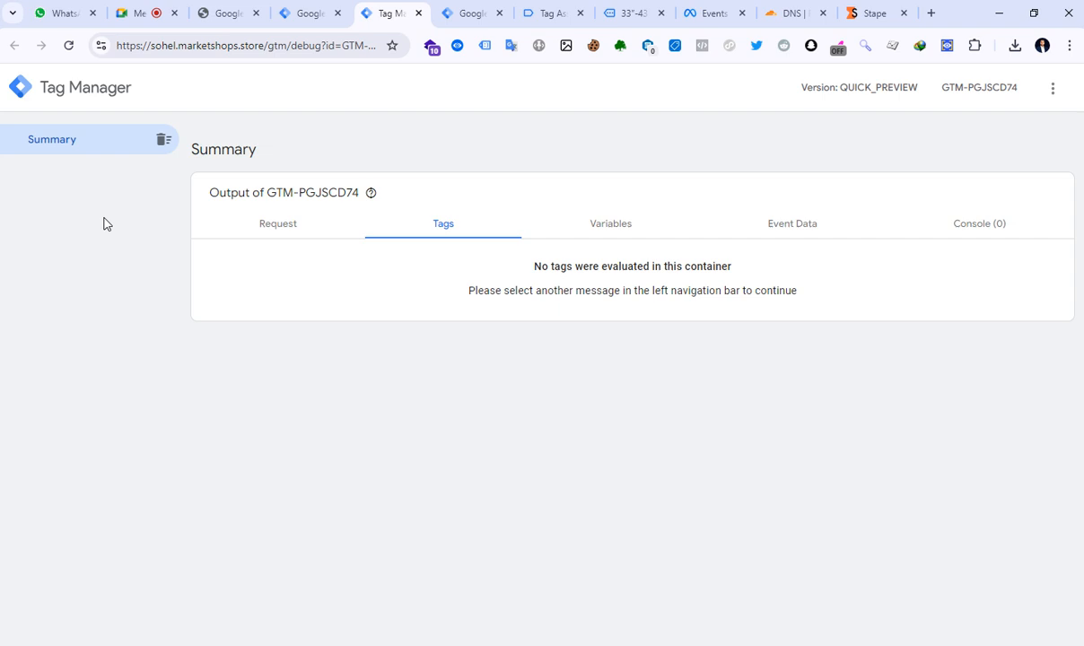
left_click(77, 206)
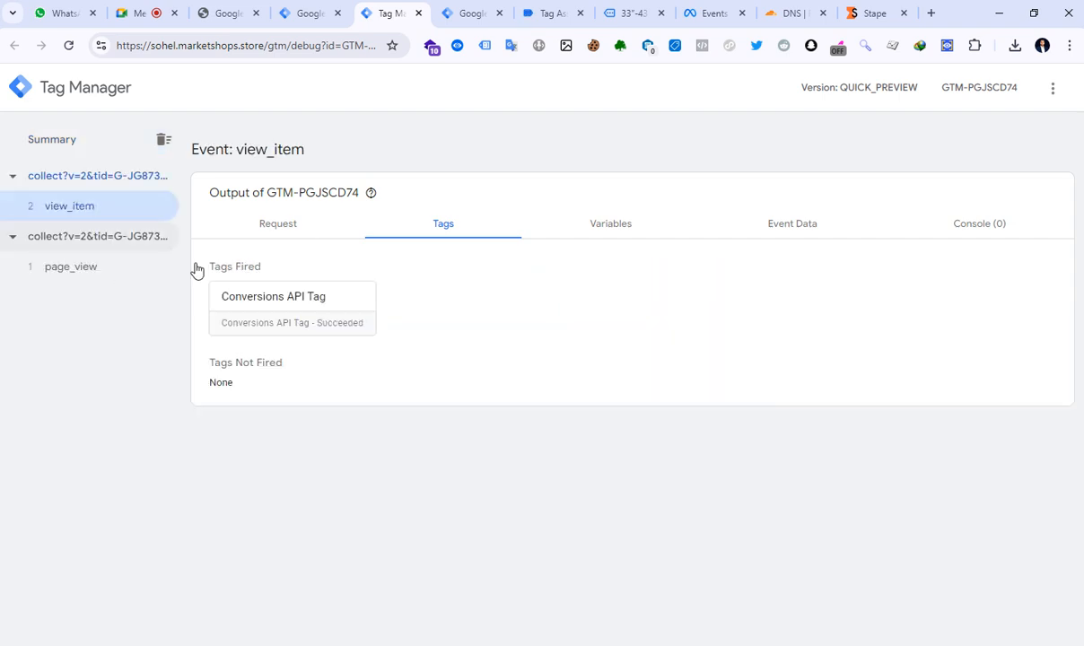
left_click(72, 144)
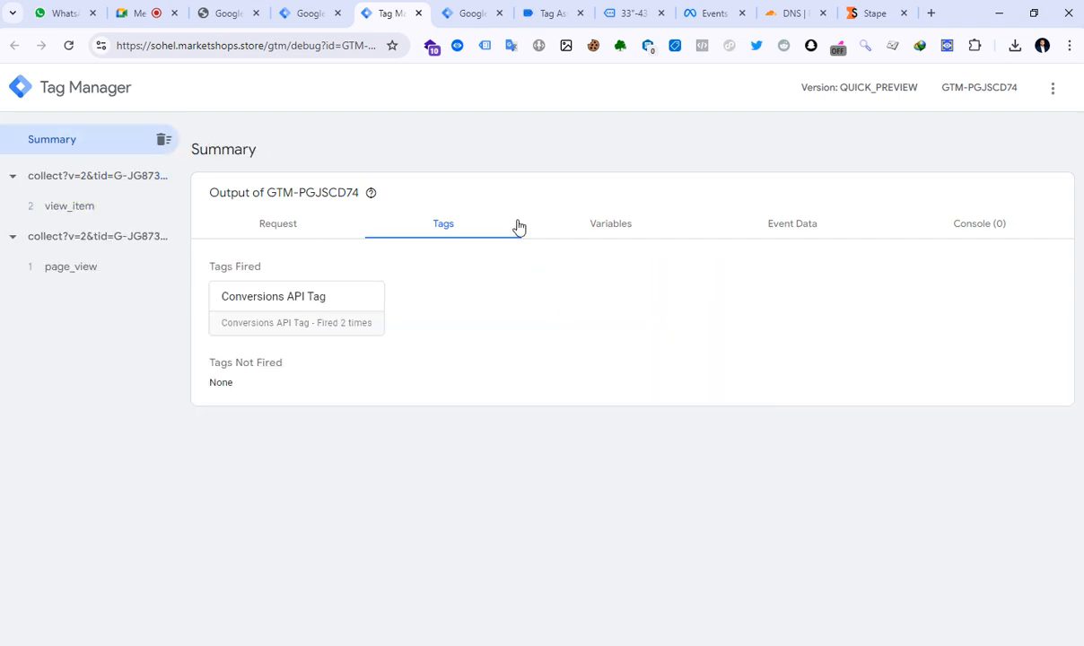
Step: In Events Manager's test events, review the browser View content event with its full parameter list and collapse its details
left_click(700, 15)
scroll(505, 346, "down", 3)
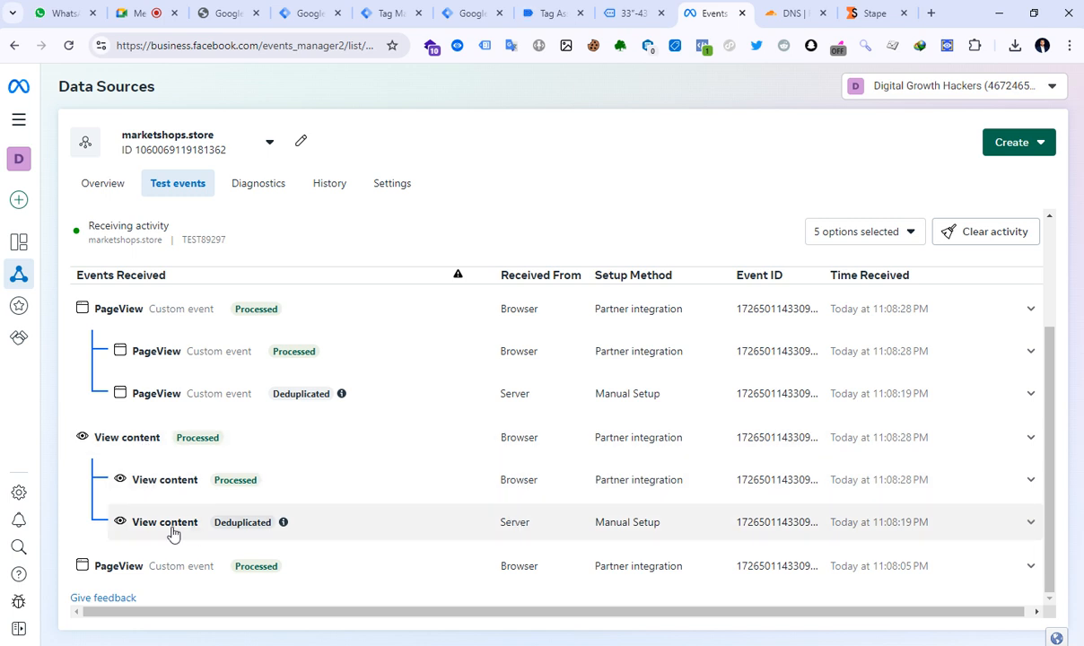
left_click(285, 448)
scroll(286, 449, "down", 2)
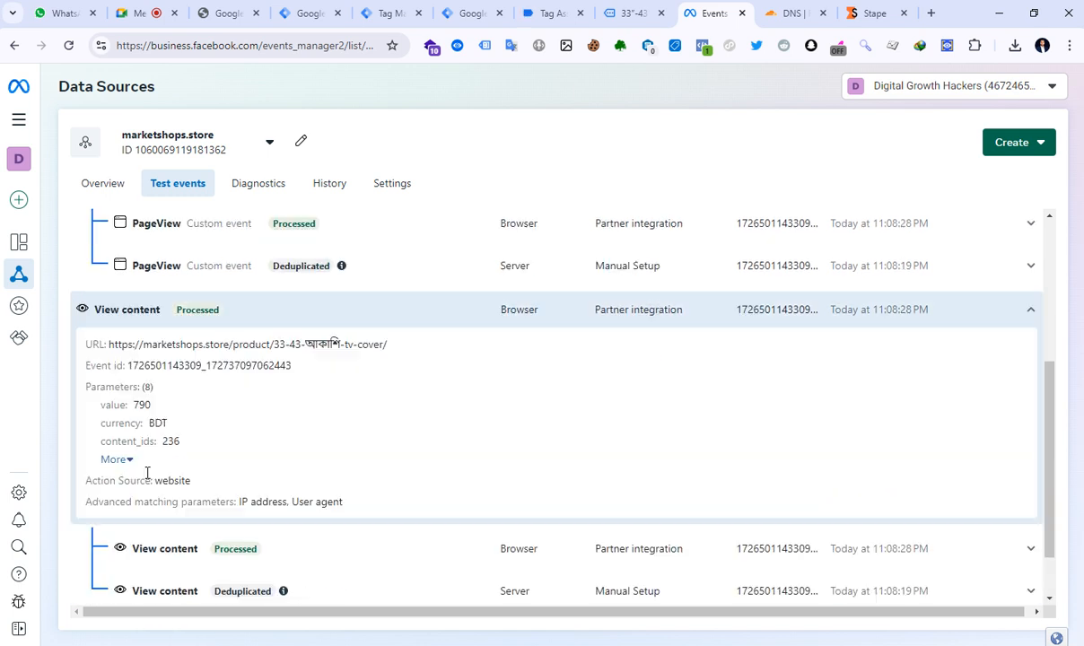
left_click(116, 461)
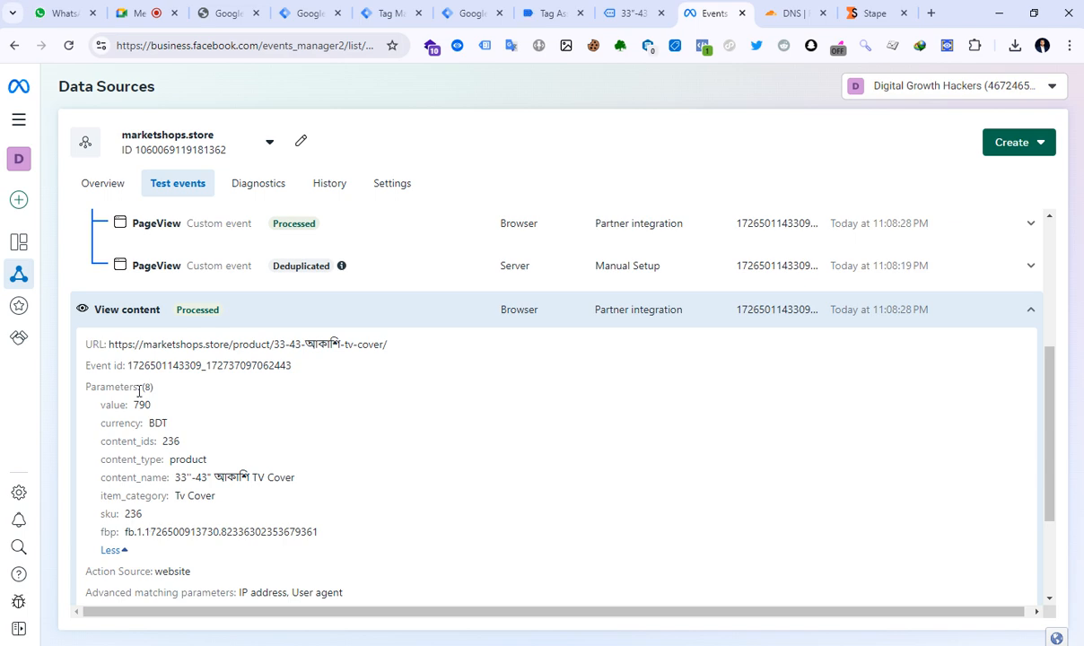
left_click_drag(142, 386, 319, 534)
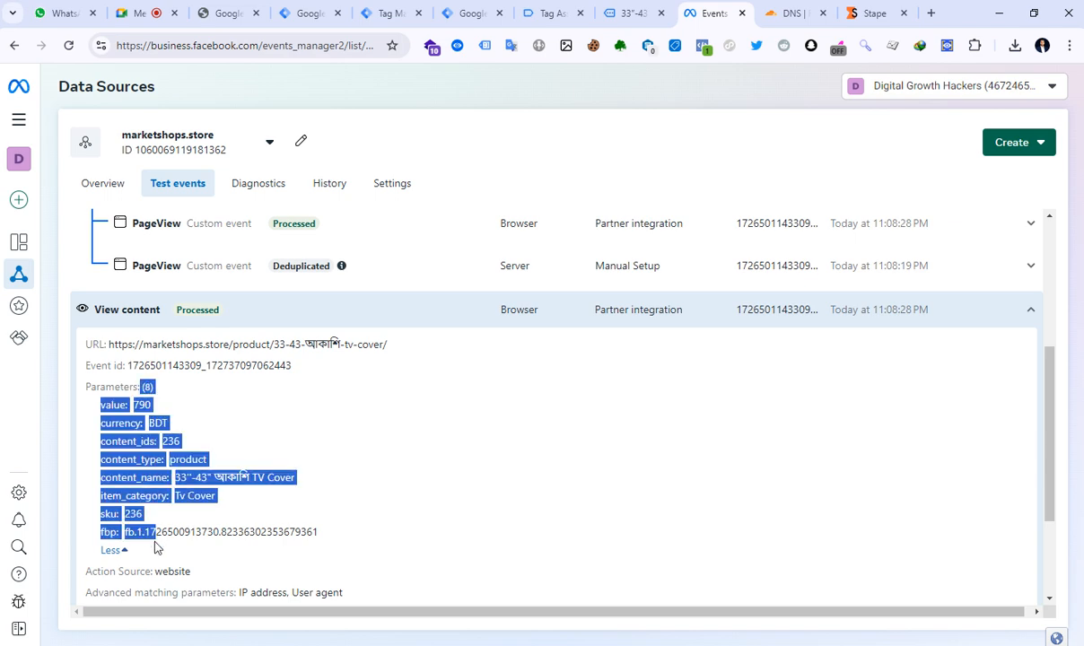
left_click(147, 308)
Step: Order the TV cover from its product page to open checkout, and close the Server - View content details in Tag Assistant
left_click(627, 14)
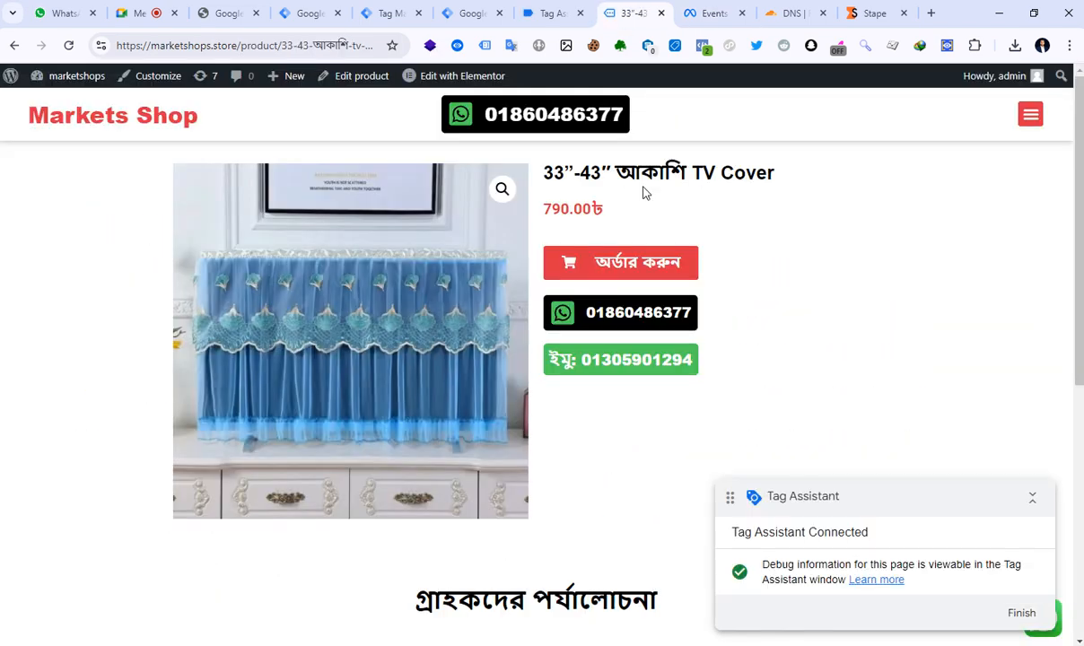
left_click(646, 269)
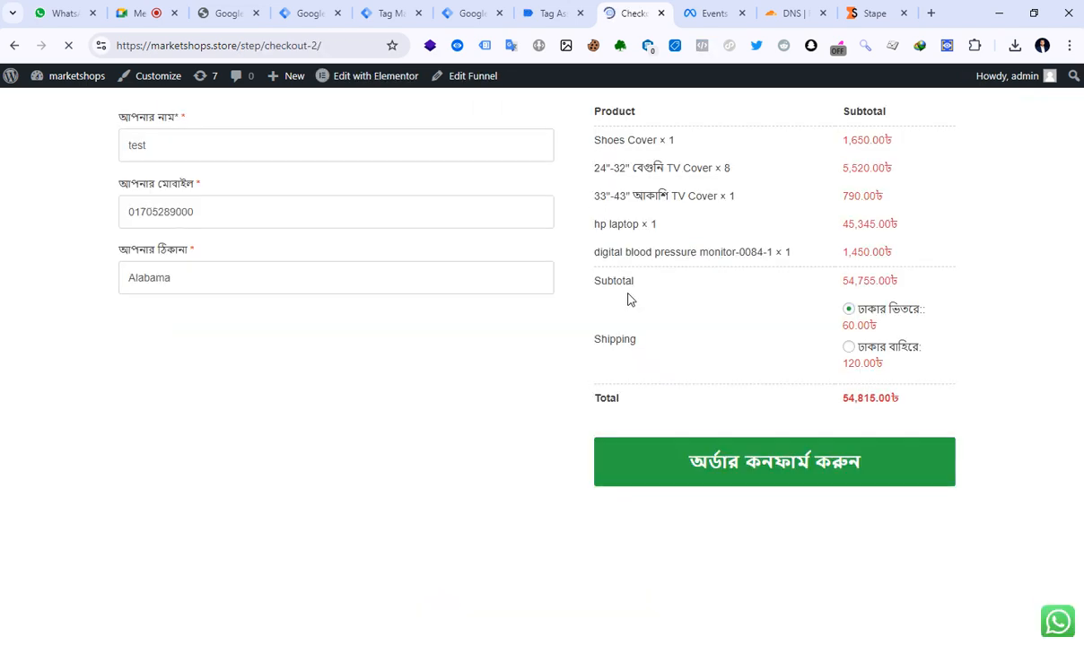
left_click(554, 14)
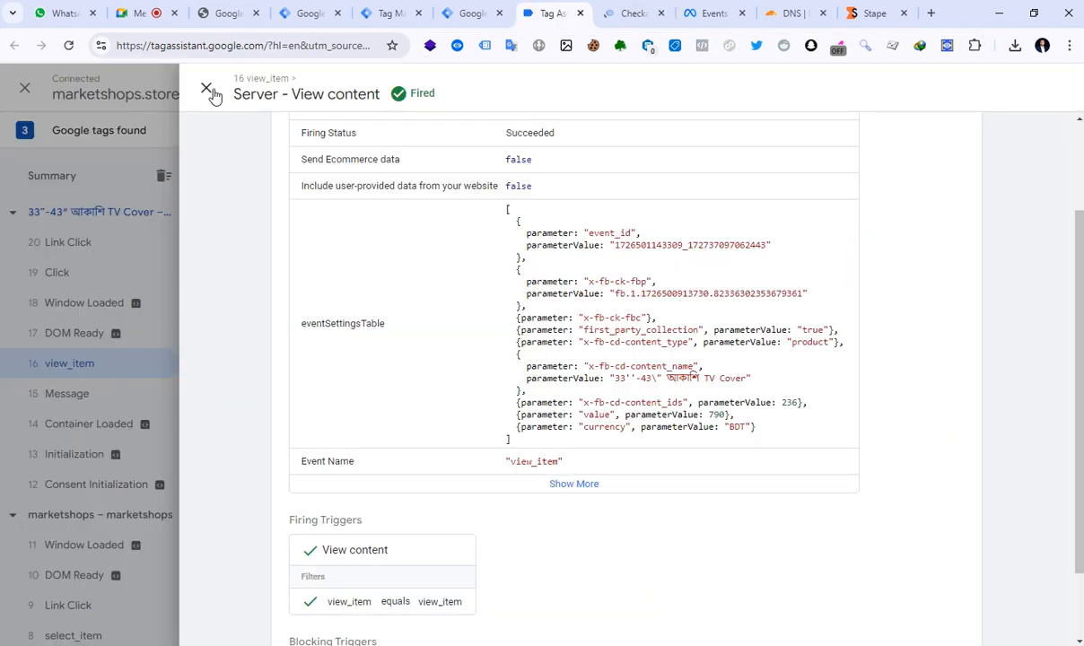
left_click(63, 361)
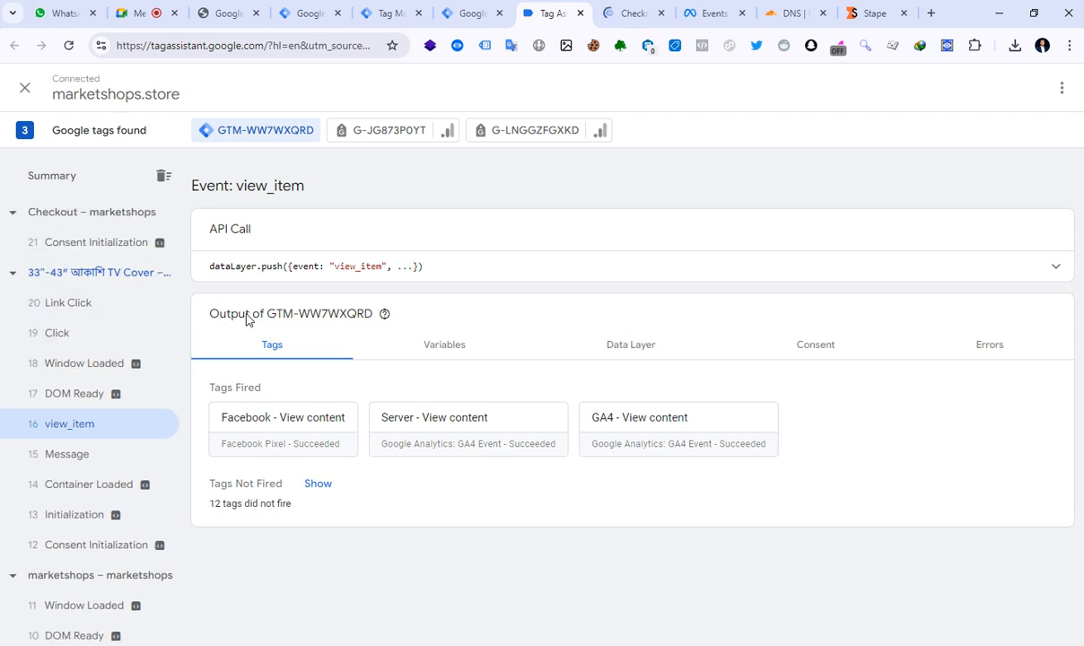
left_click(620, 14)
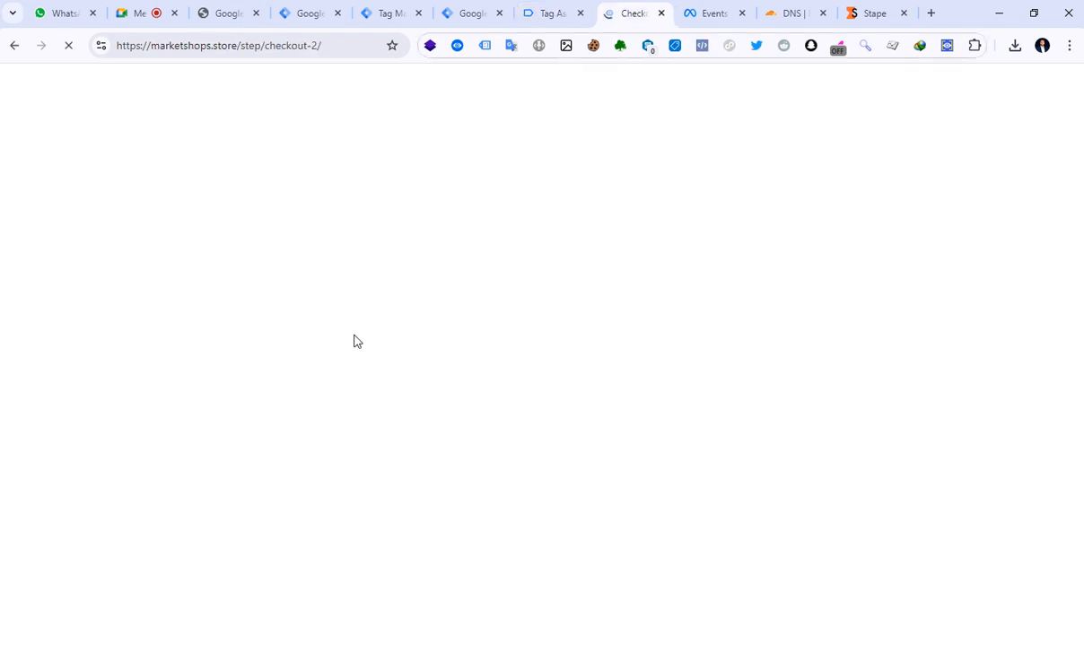
Step: In Tag Assistant, inspect the begin_checkout event and the parameters sent by its Server - Checkout tag
left_click(549, 17)
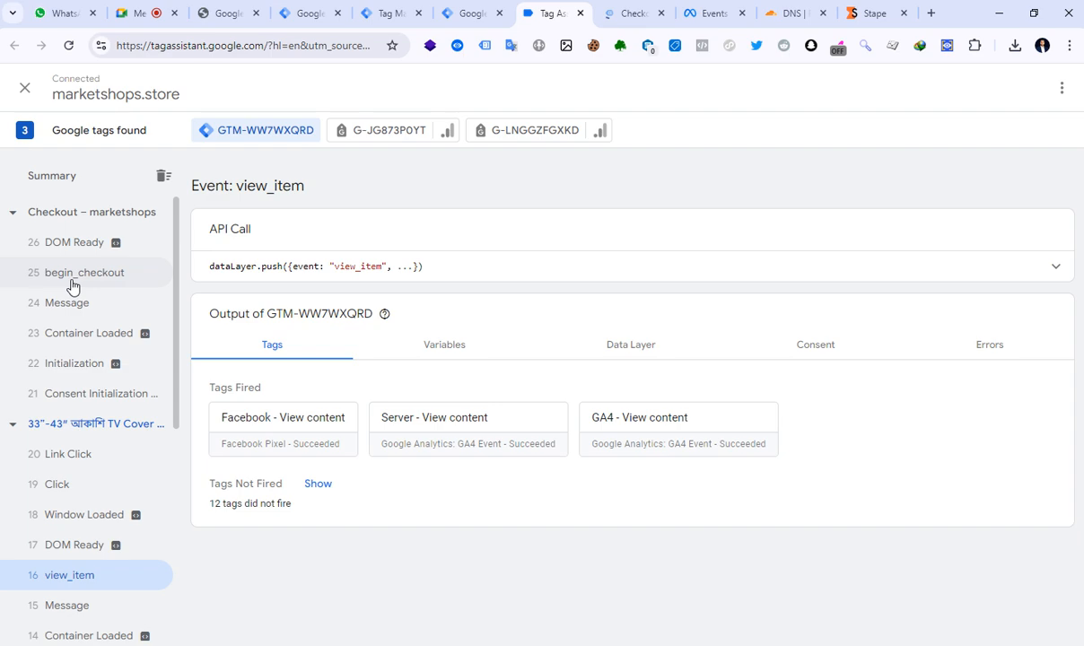
left_click(76, 274)
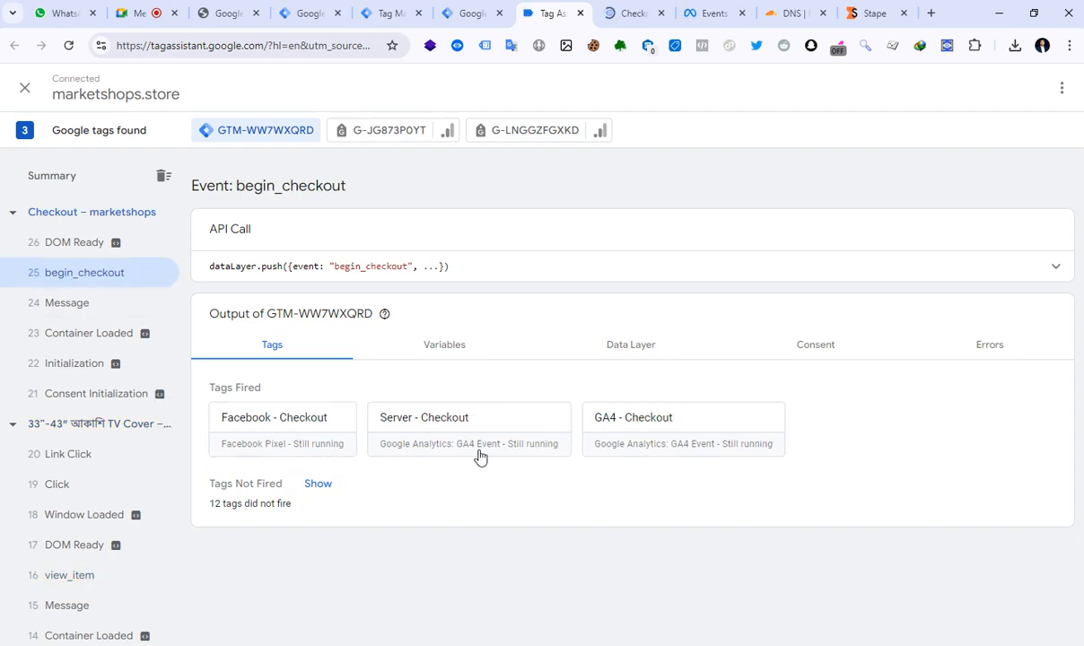
left_click(508, 449)
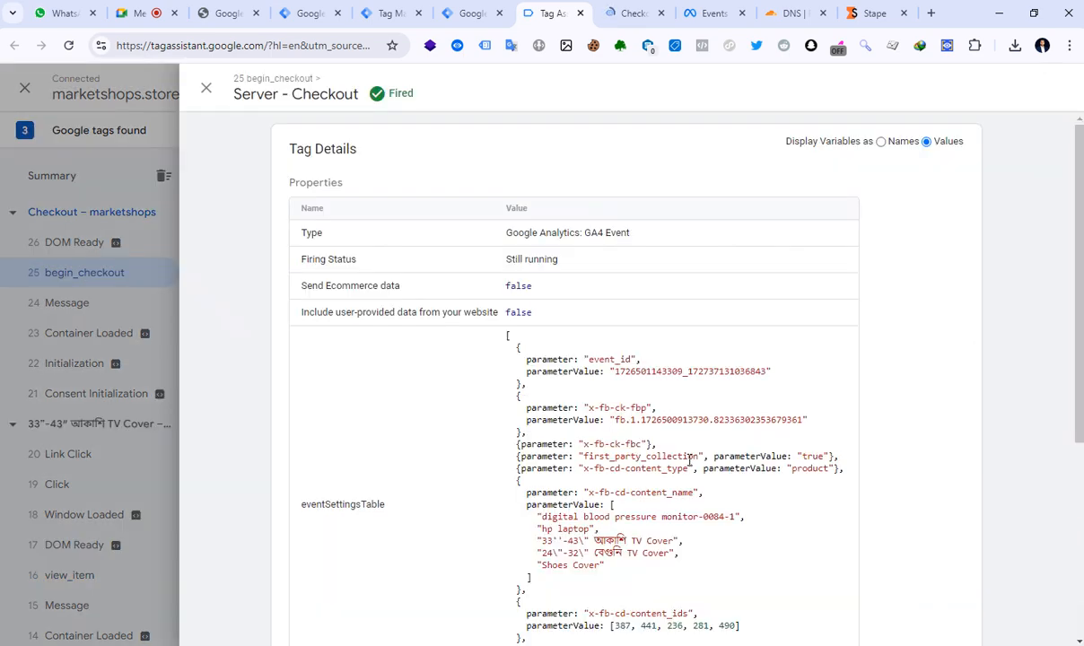
scroll(689, 460, "down", 2)
Step: Look through the received test events in Events Manager for the browser and server checkout events
left_click(697, 19)
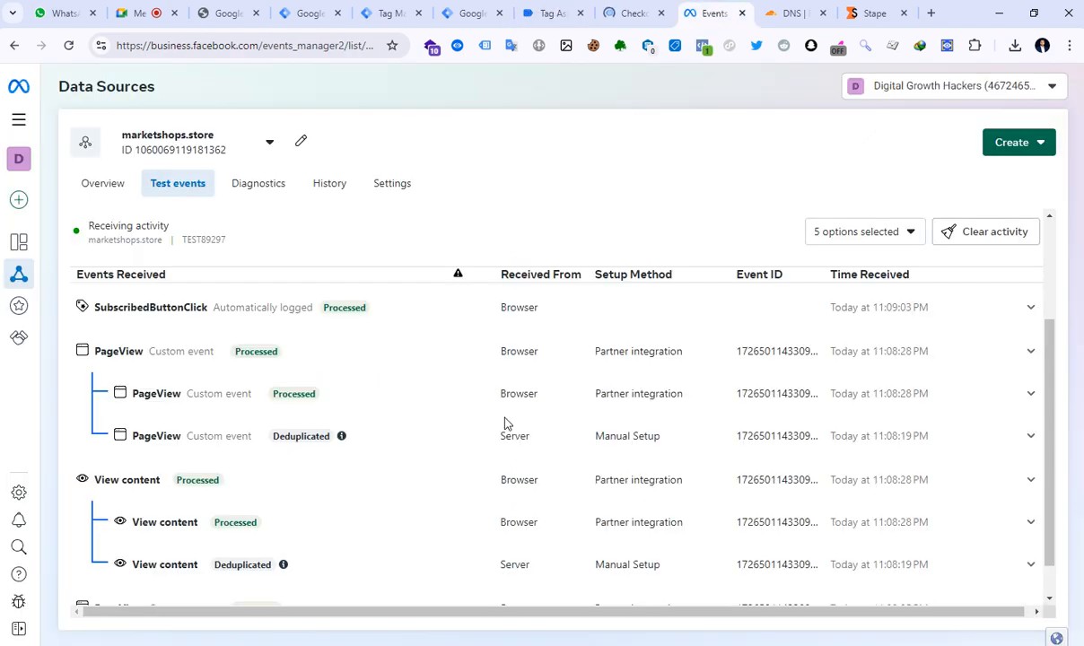
scroll(243, 441, "up", 2)
scroll(243, 441, "down", 2)
scroll(243, 441, "up", 2)
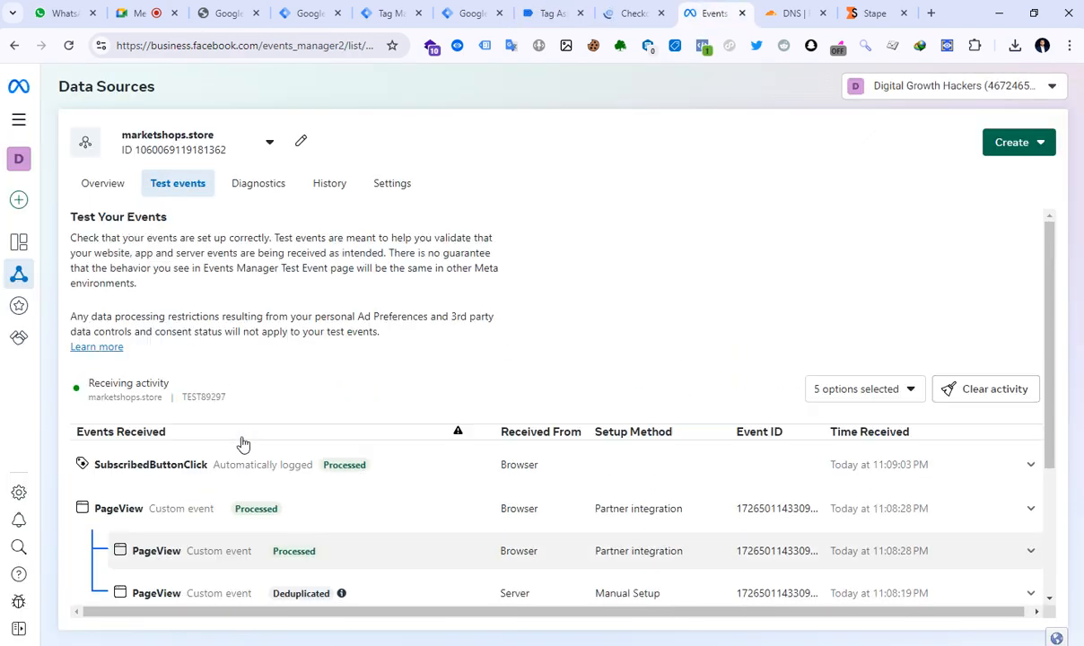
scroll(272, 440, "down", 1)
scroll(274, 441, "down", 1)
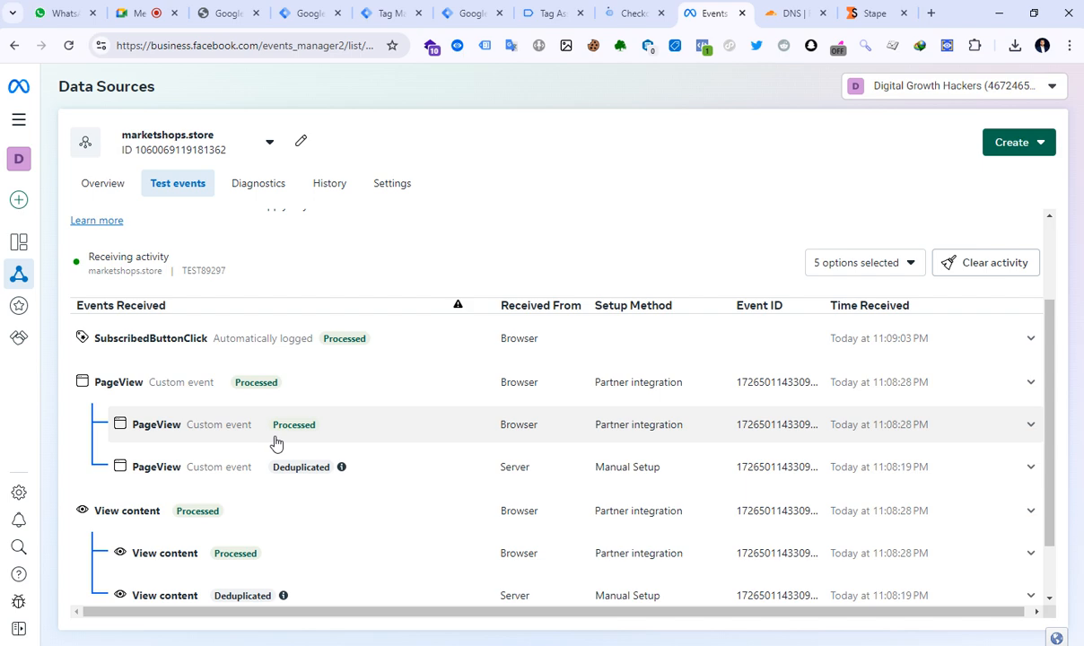
scroll(296, 443, "down", 2)
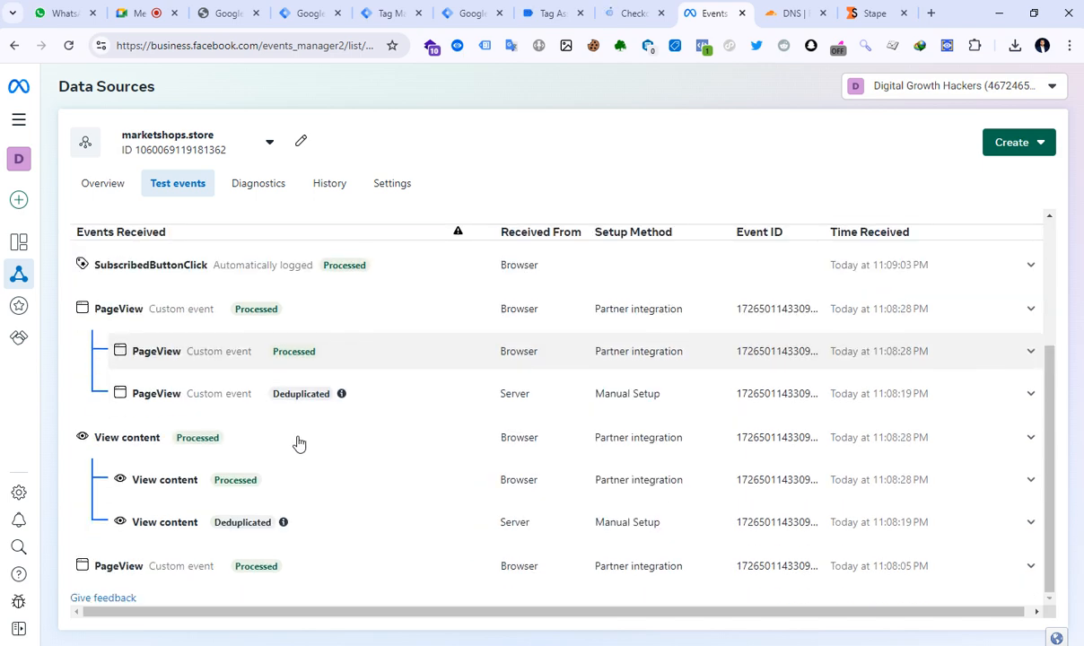
scroll(269, 446, "up", 3)
scroll(191, 450, "down", 3)
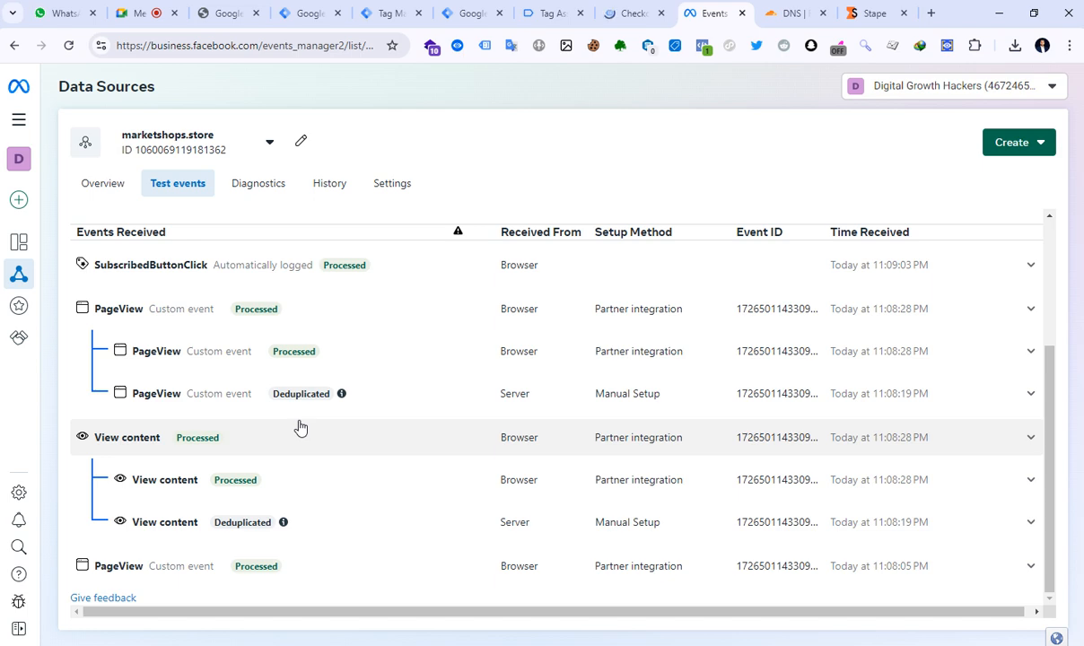
scroll(301, 429, "up", 3)
scroll(301, 428, "down", 3)
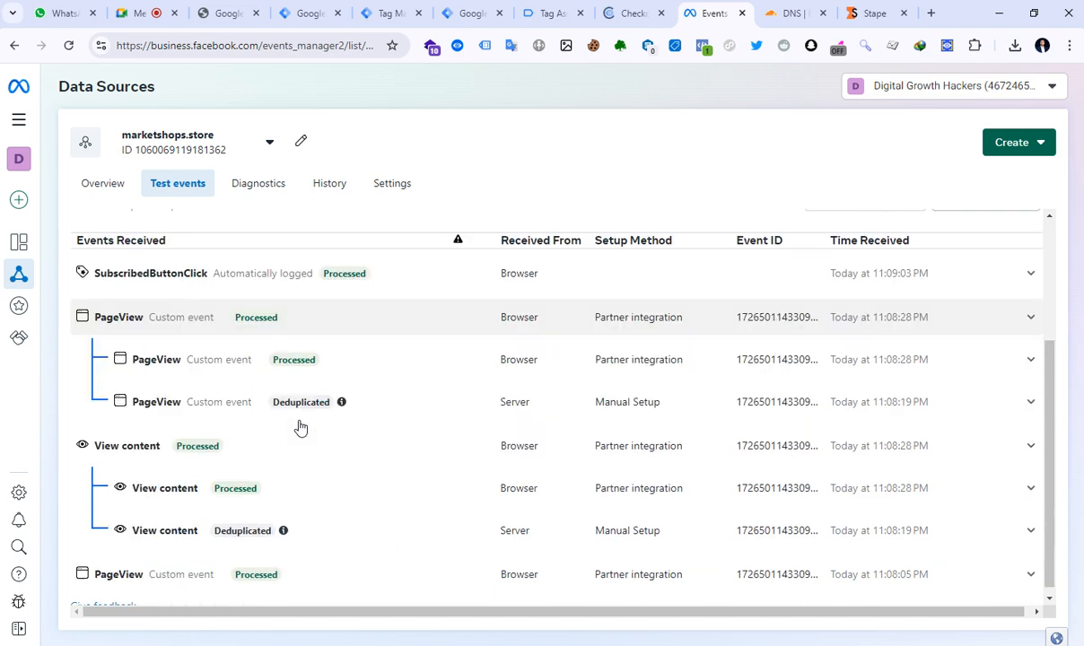
scroll(319, 422, "down", 1)
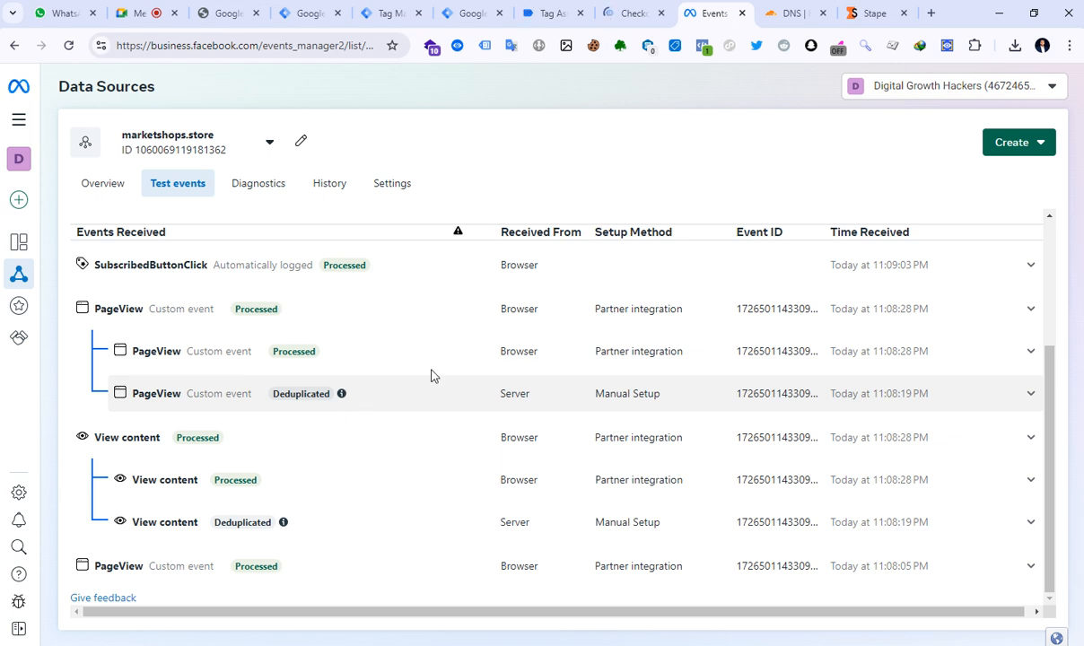
Step: On the checkout page, inspect the InitiateCheckout event in Meta Pixel Helper, expanding its content_ids and content_name parameters
left_click(628, 13)
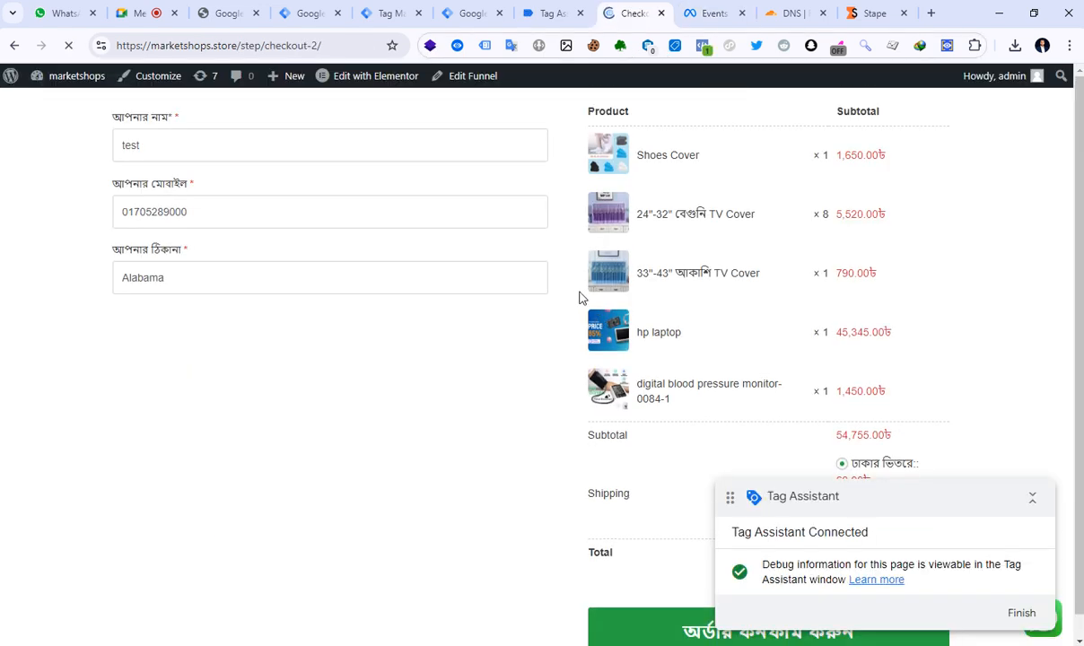
left_click(704, 48)
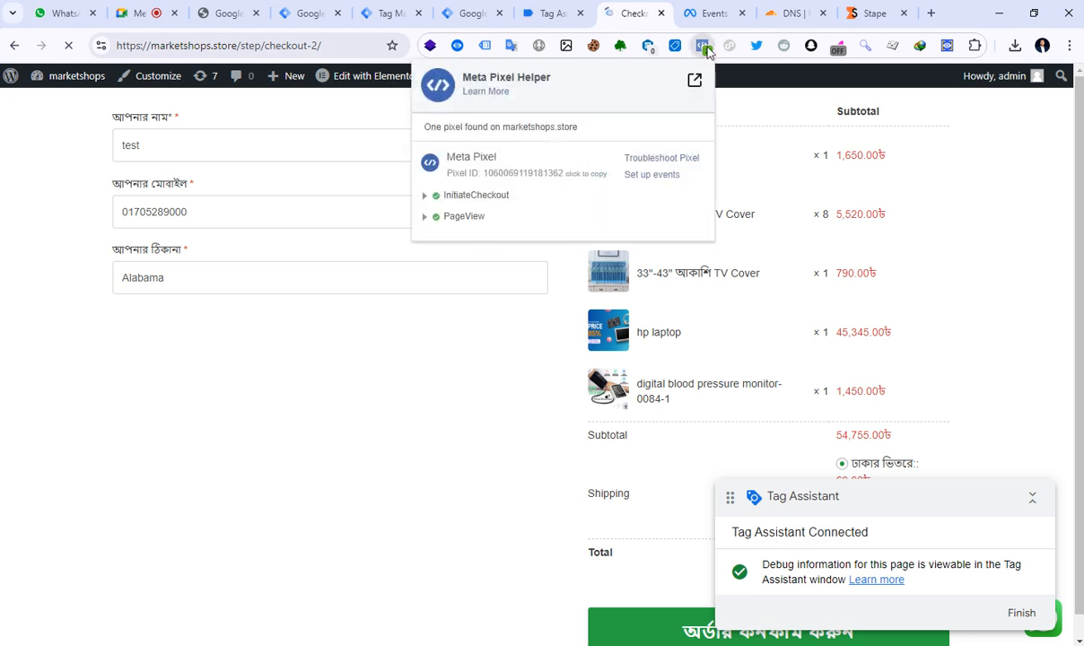
left_click(494, 197)
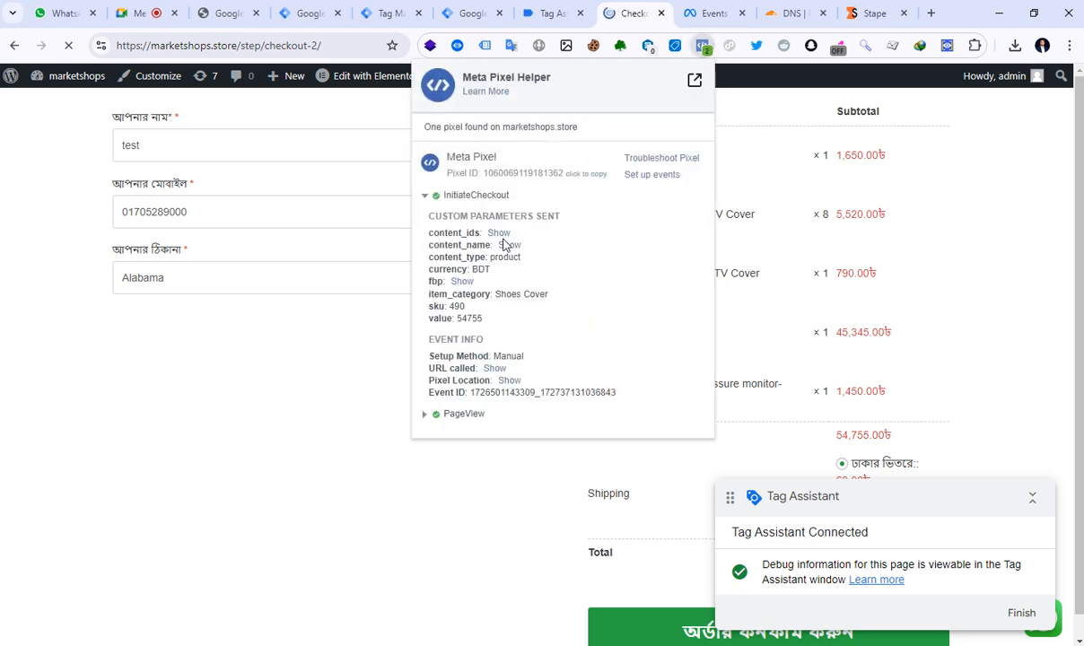
left_click(499, 233)
left_click(505, 263)
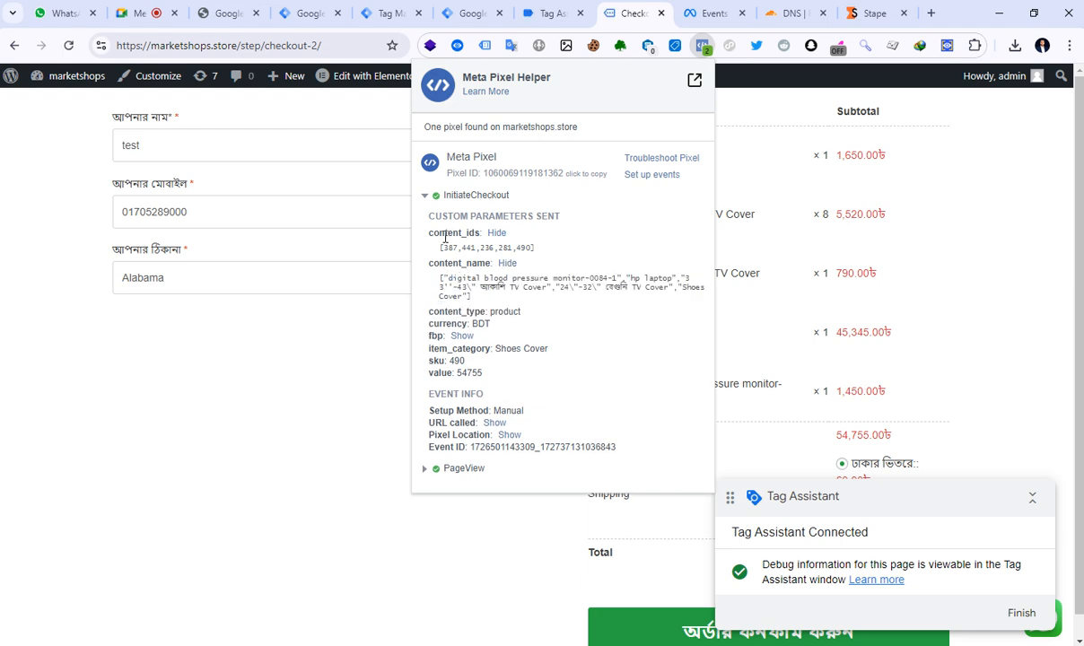
Step: Reopen the InitiateCheckout event in Meta Pixel Helper and compare its content_ids and content_name with the products in the order summary
left_click(715, 242)
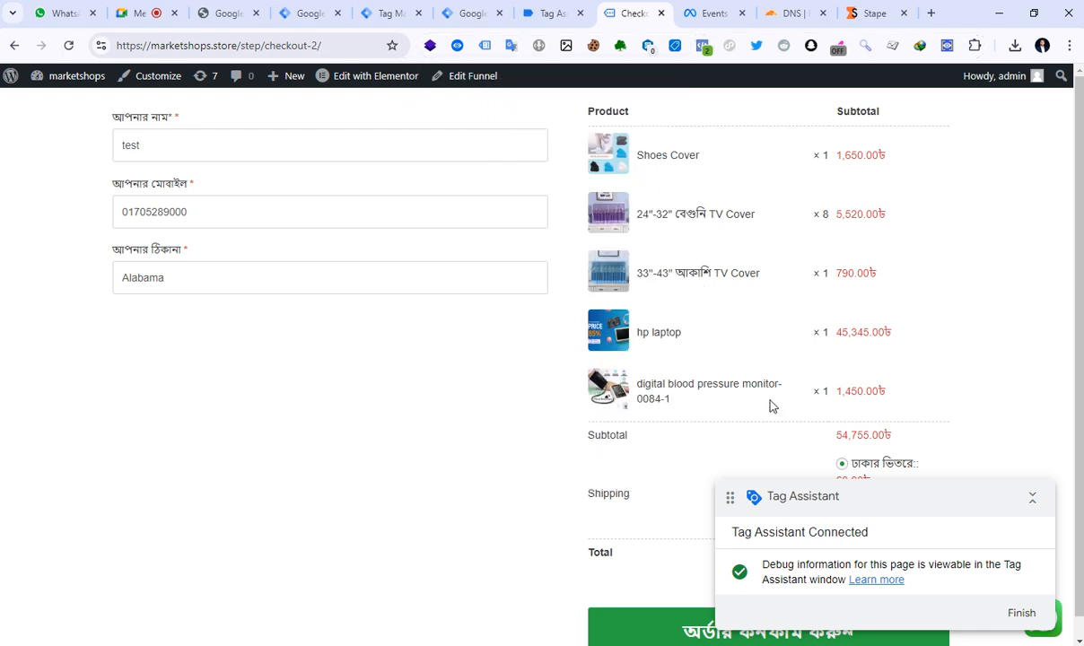
left_click(703, 45)
left_click(472, 196)
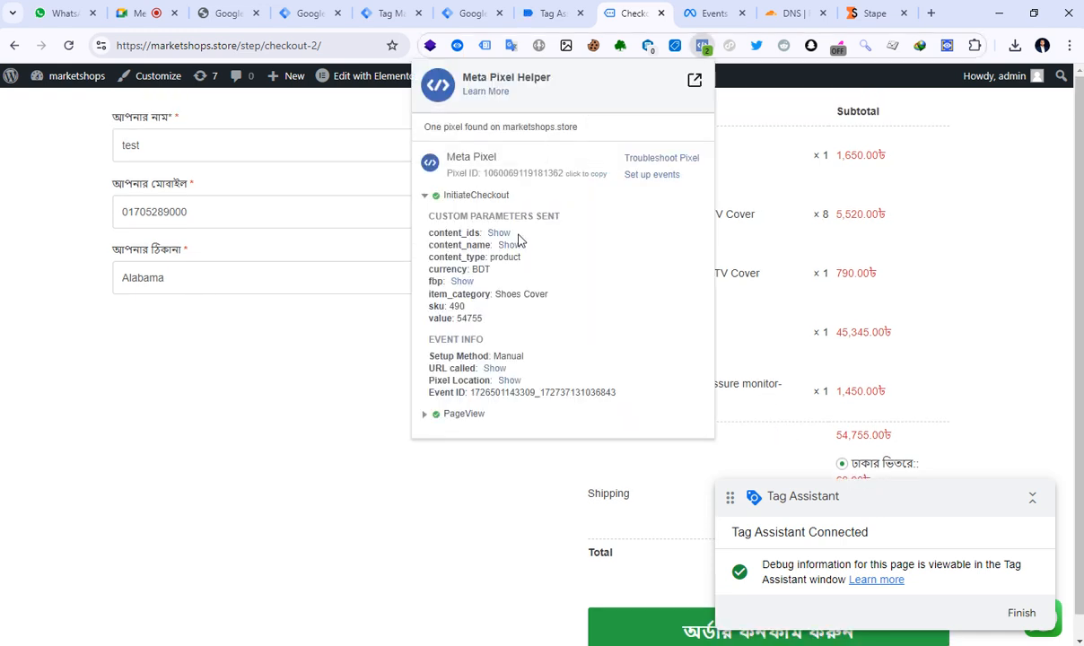
left_click(499, 233)
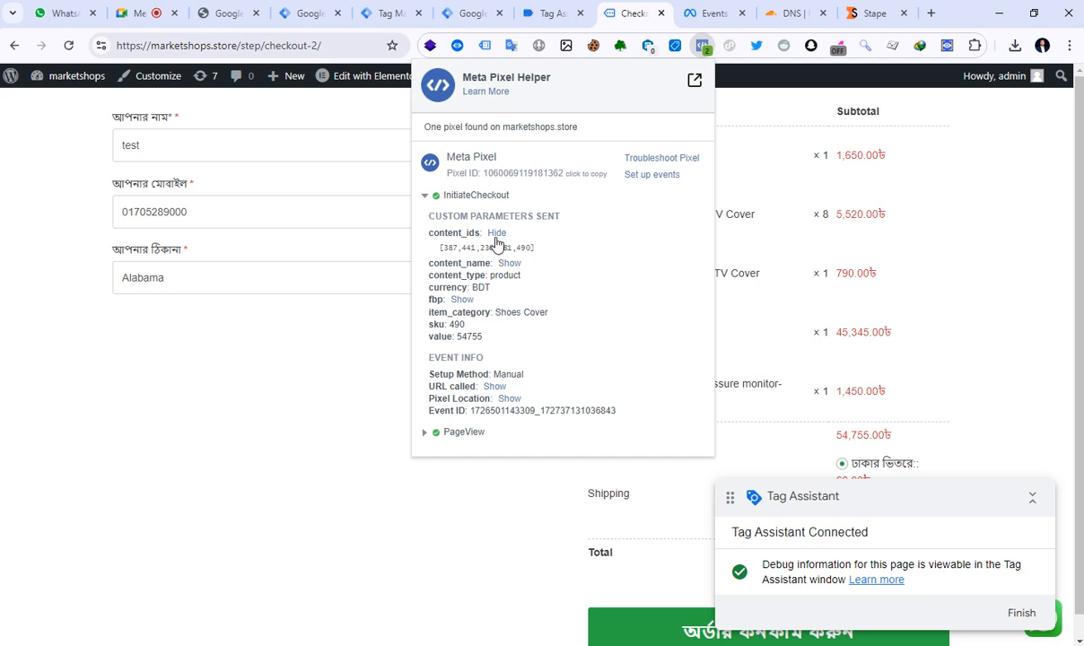
left_click(496, 233)
left_click(509, 245)
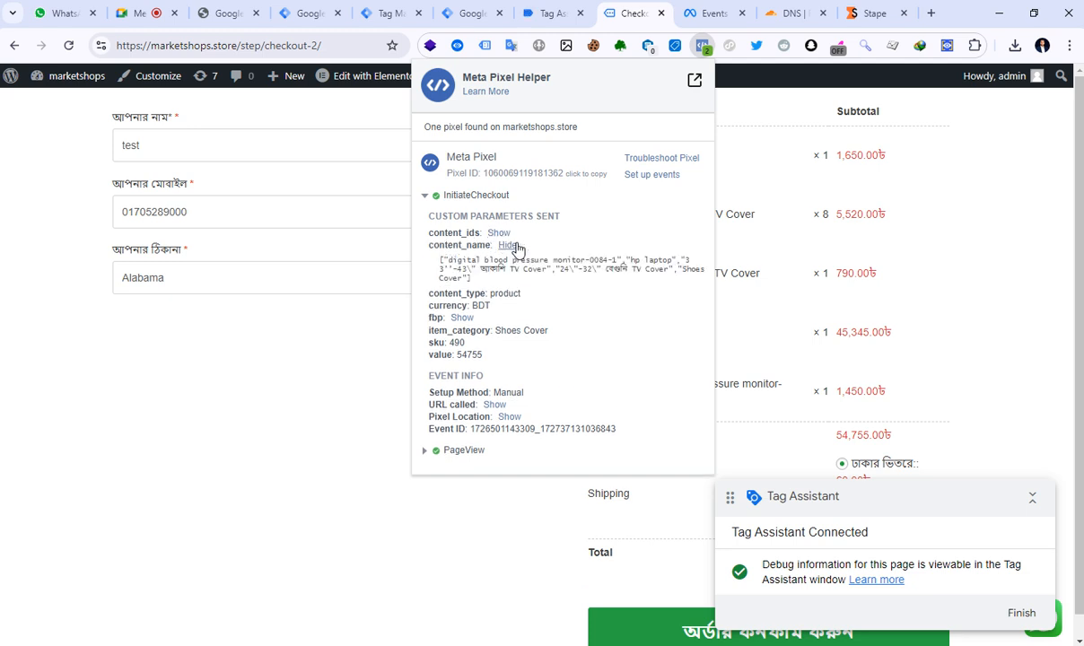
mouse_move(451, 259)
left_mouse_down()
mouse_move(606, 270)
mouse_move(462, 274)
left_mouse_up()
left_click(465, 269)
scroll(805, 301, "down", 1)
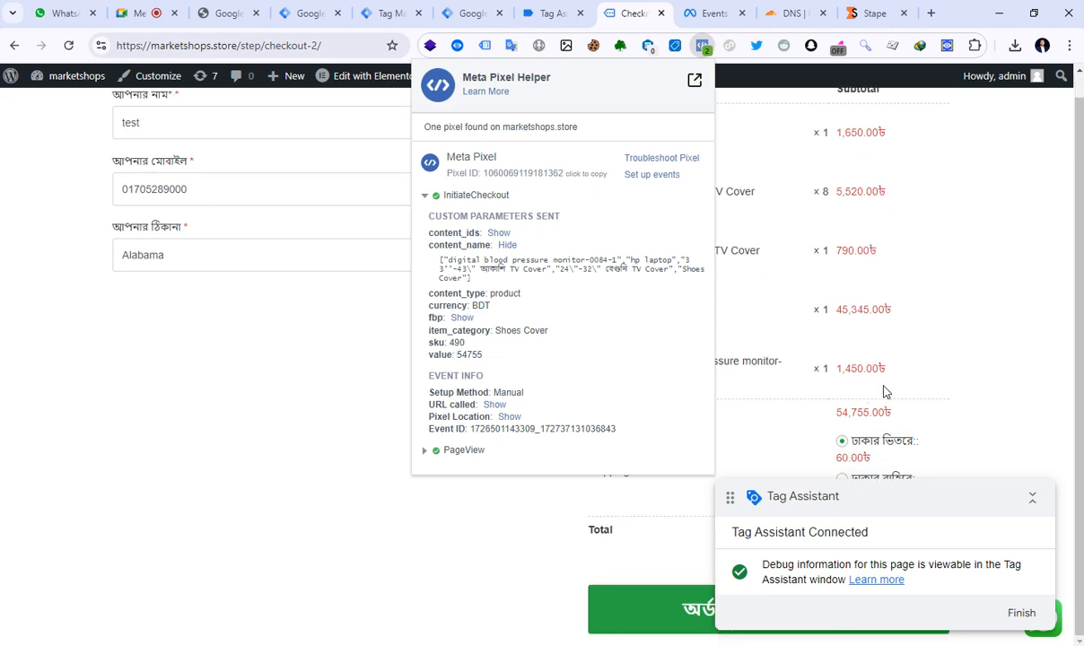
Step: Move the Tag Assistant badge away from the order summary so the shipping and total amounts can be read
left_click(1032, 498)
left_click_drag(898, 518, 537, 518)
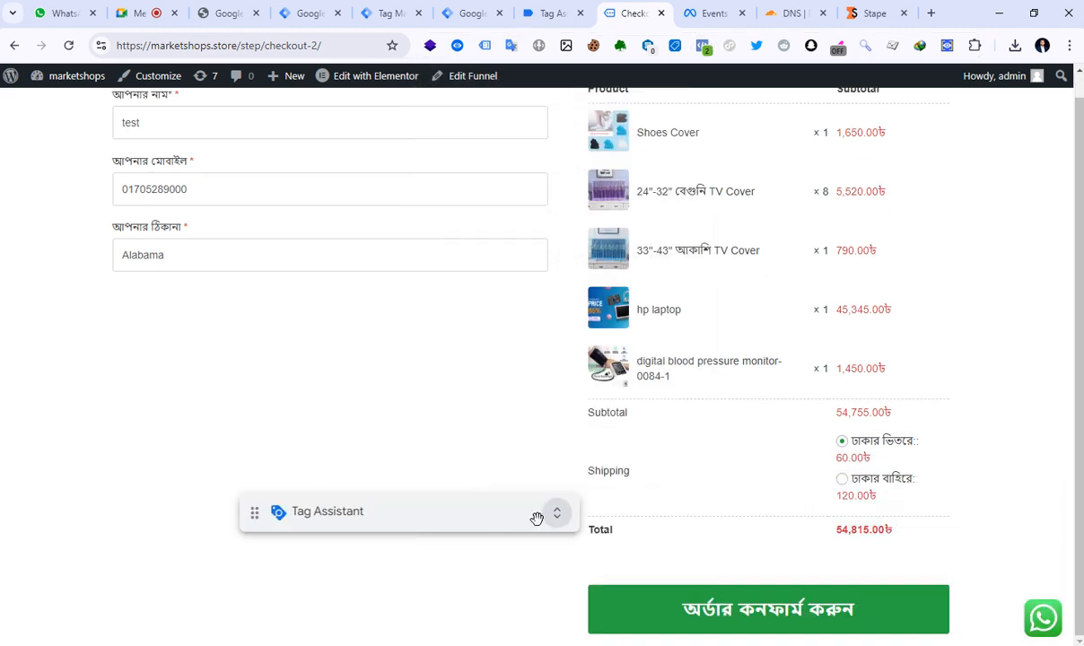
left_click(544, 513)
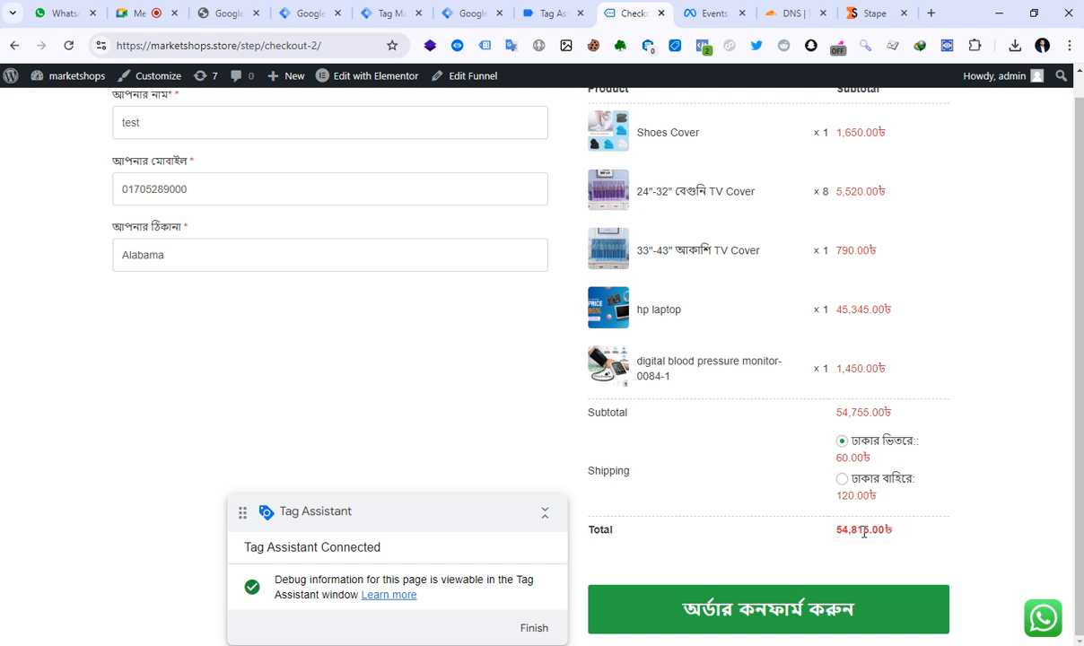
Step: In Meta Pixel Helper, check the InitiateCheckout event's value parameter against the order subtotal on the checkout page
scroll(863, 532, "up", 1)
left_click(704, 44)
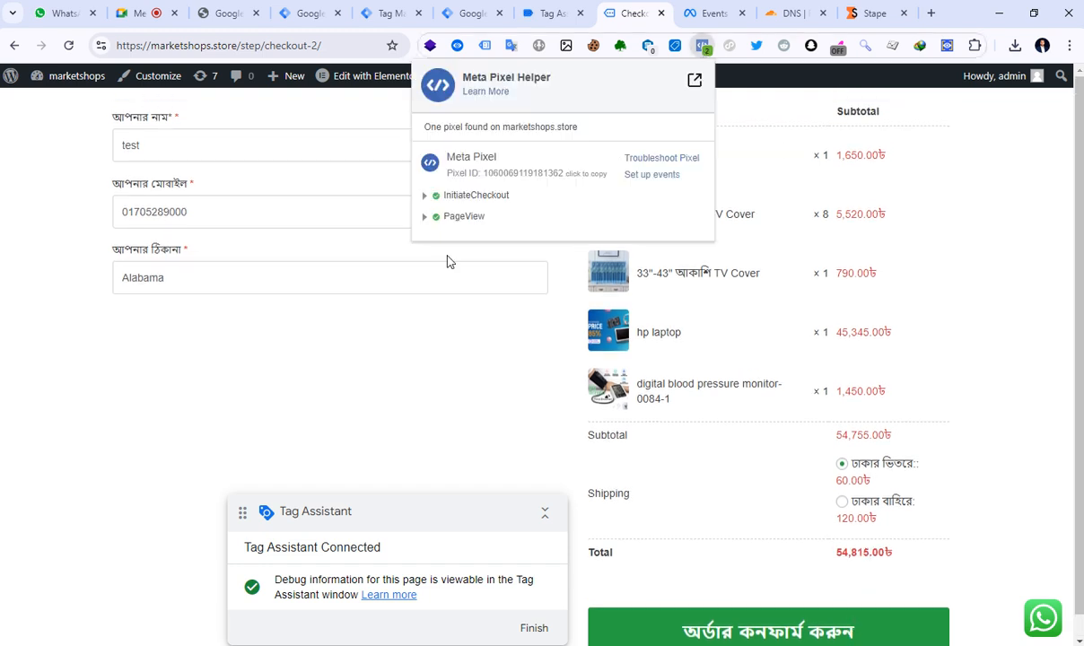
left_click(441, 194)
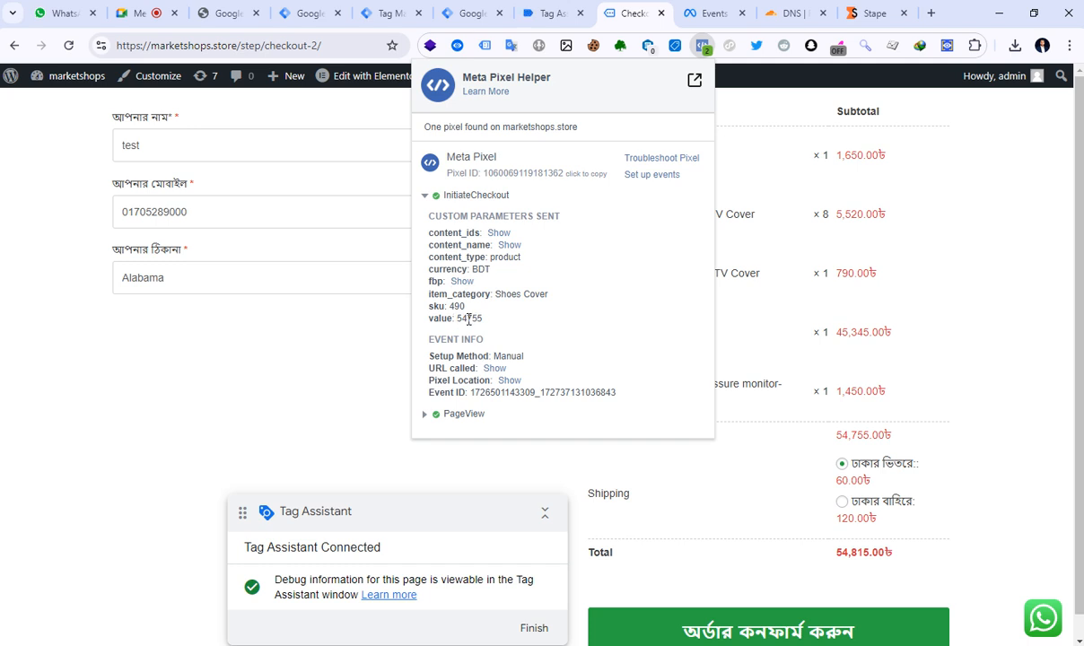
double_click(469, 320)
left_click(504, 327)
left_click_drag(458, 319, 549, 320)
left_click(549, 321)
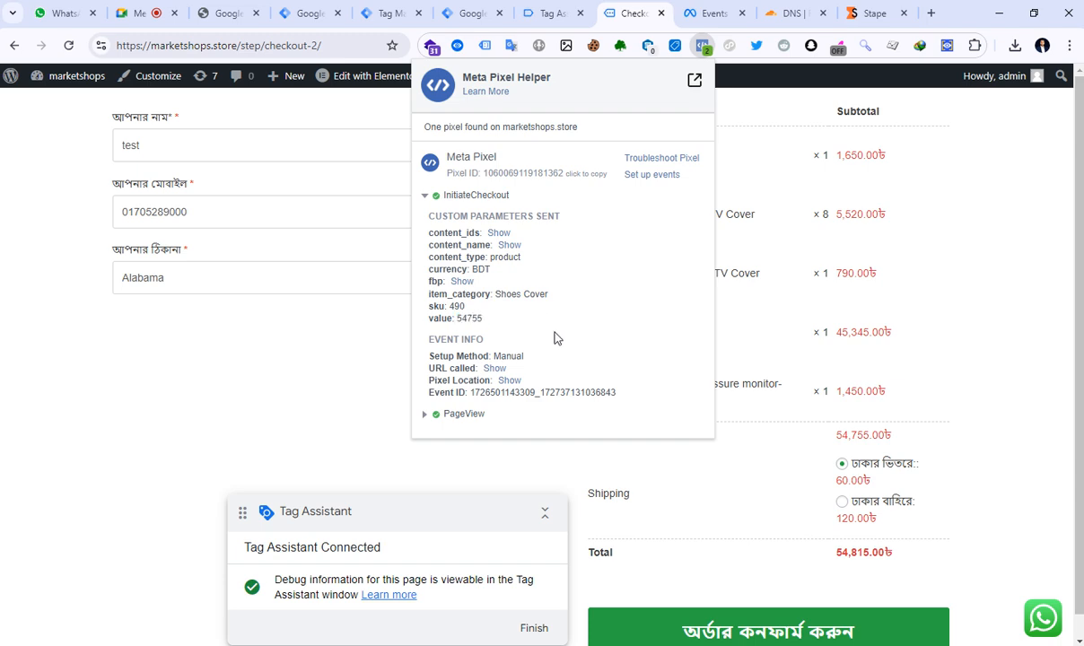
Step: In Events Manager, expand the Initiate checkout test event and examine its full parameter list, including value, content_name and item_category
left_click(699, 16)
scroll(309, 377, "up", 2)
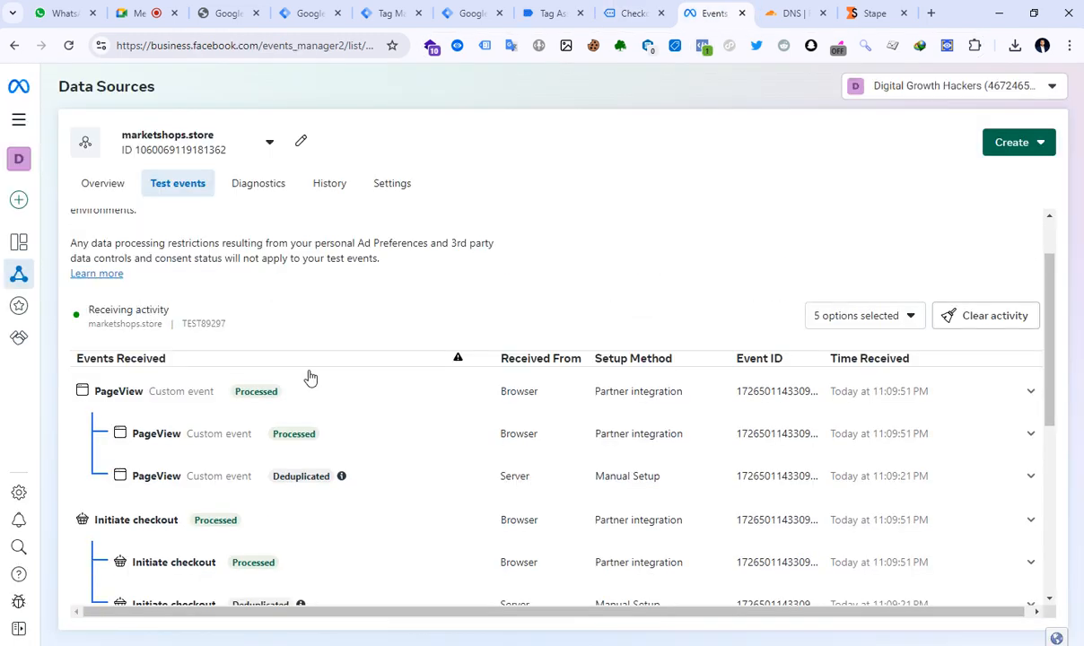
scroll(308, 381, "down", 2)
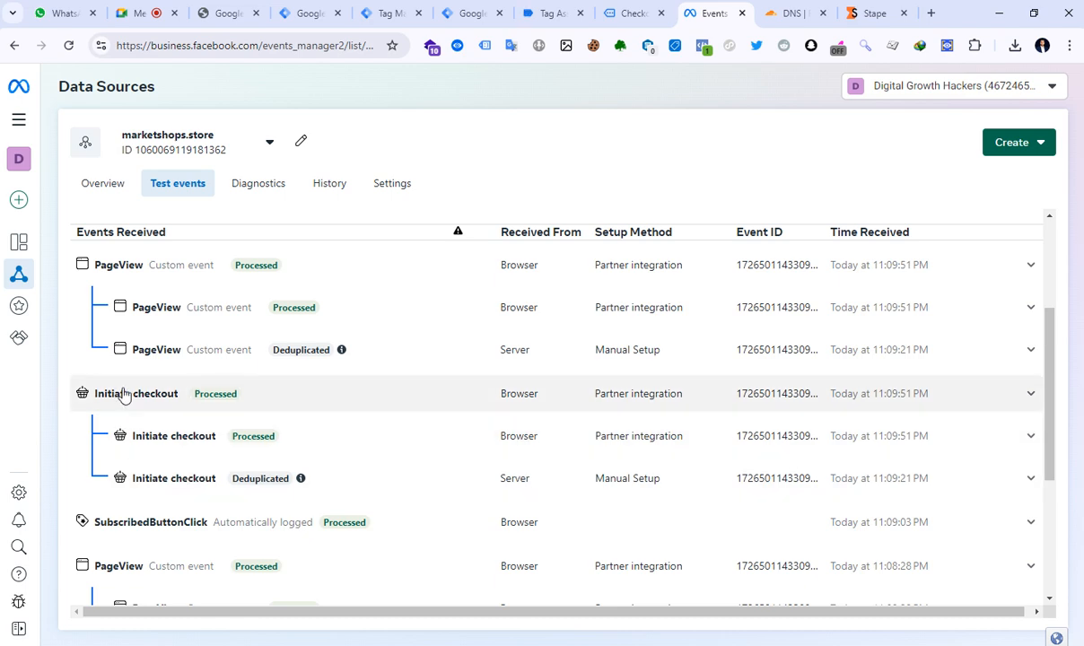
left_click(124, 396)
left_click(107, 289)
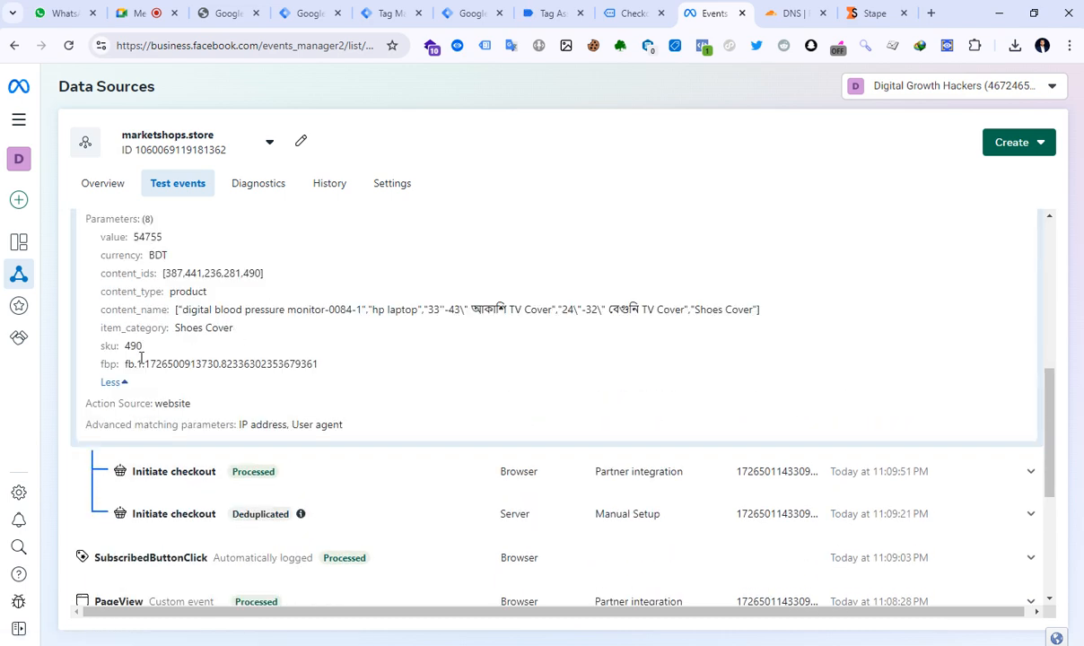
scroll(139, 381, "up", 2)
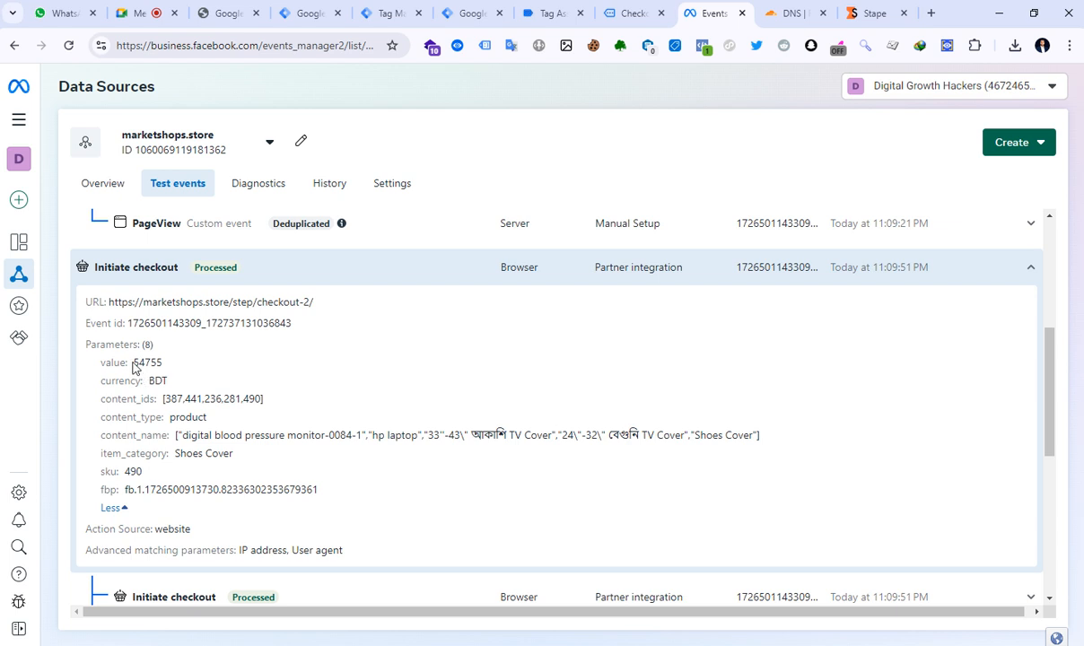
left_click(183, 370)
left_click_drag(174, 455, 272, 458)
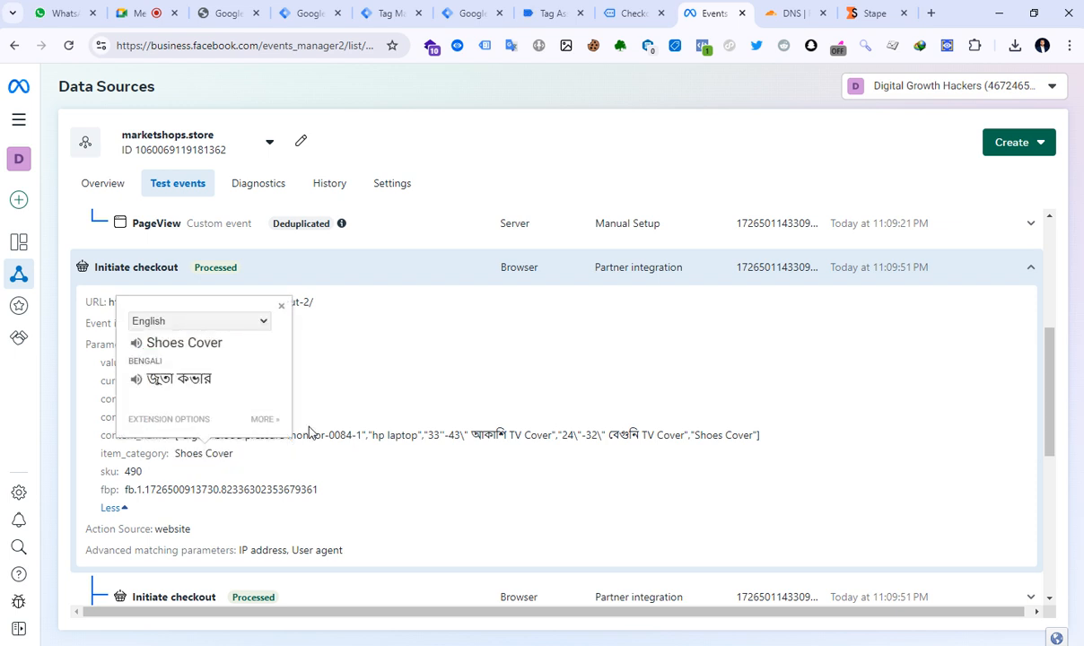
left_click(724, 110)
Step: Return to the checkout page and confirm the order with the prefilled customer details
left_click(634, 13)
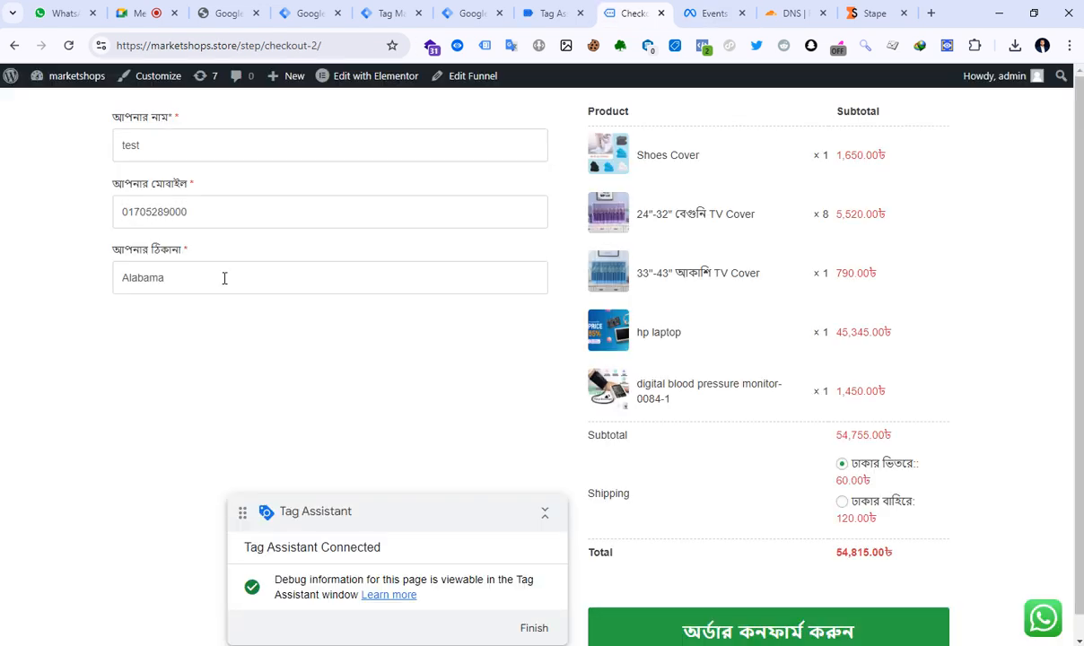
scroll(653, 421, "down", 1)
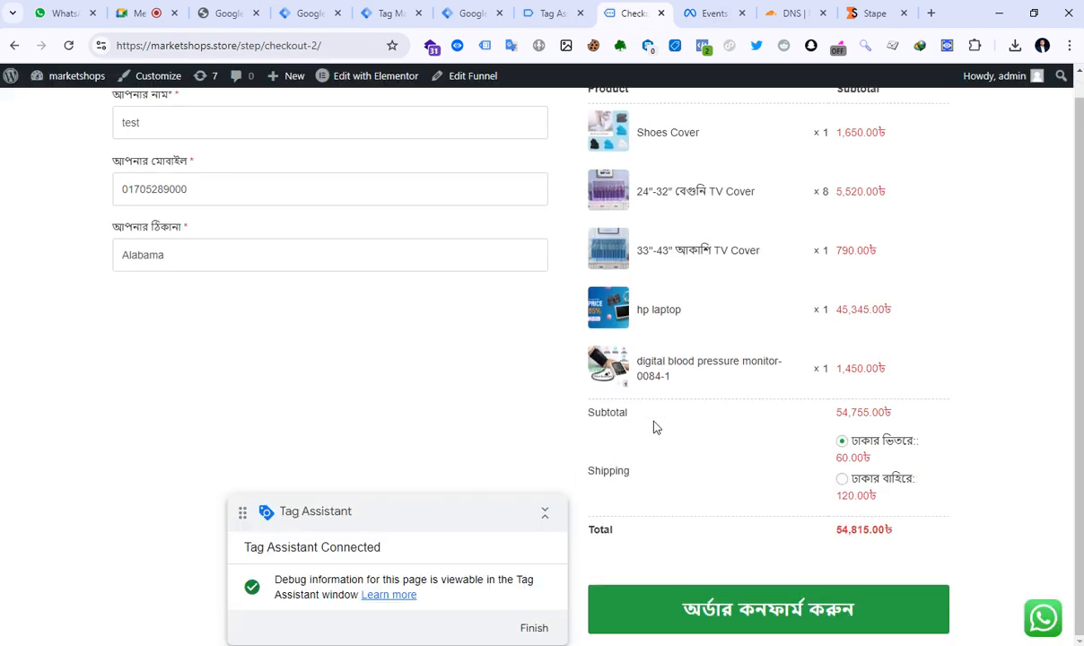
left_click(742, 611)
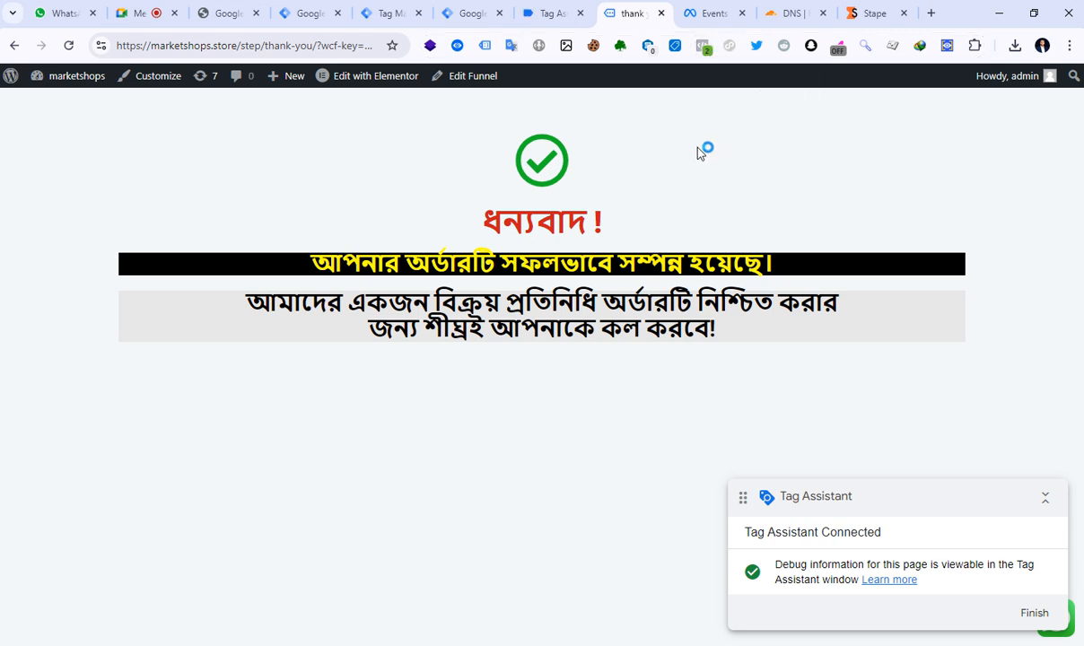
Step: Check the newest test events in Events Manager for the Purchase event
left_click(707, 13)
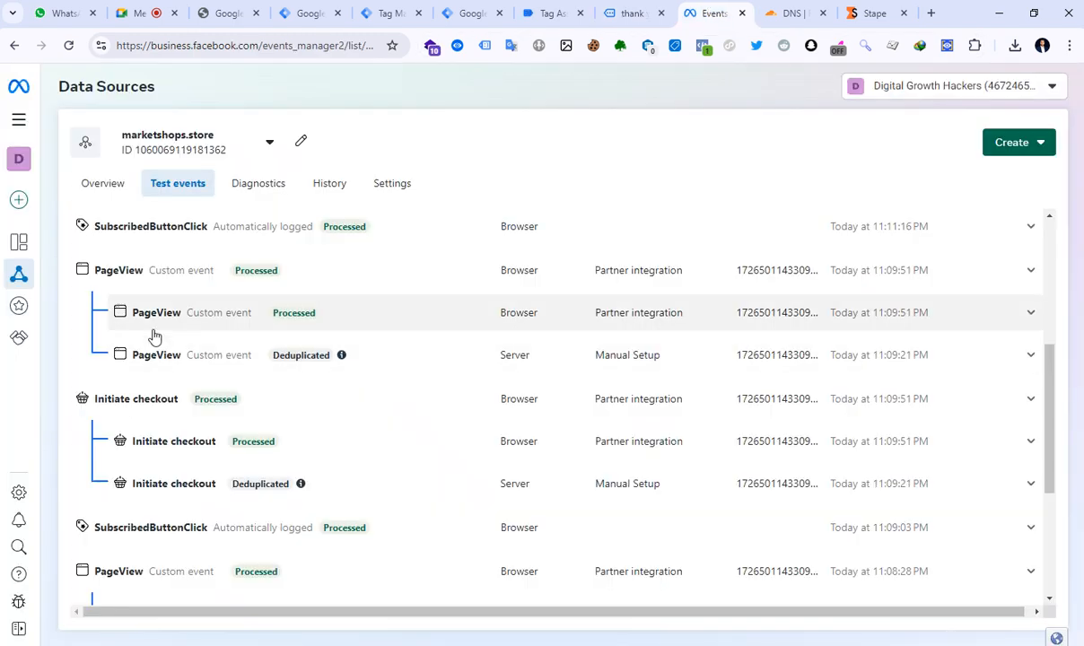
scroll(154, 335, "up", 1)
scroll(155, 335, "up", 3)
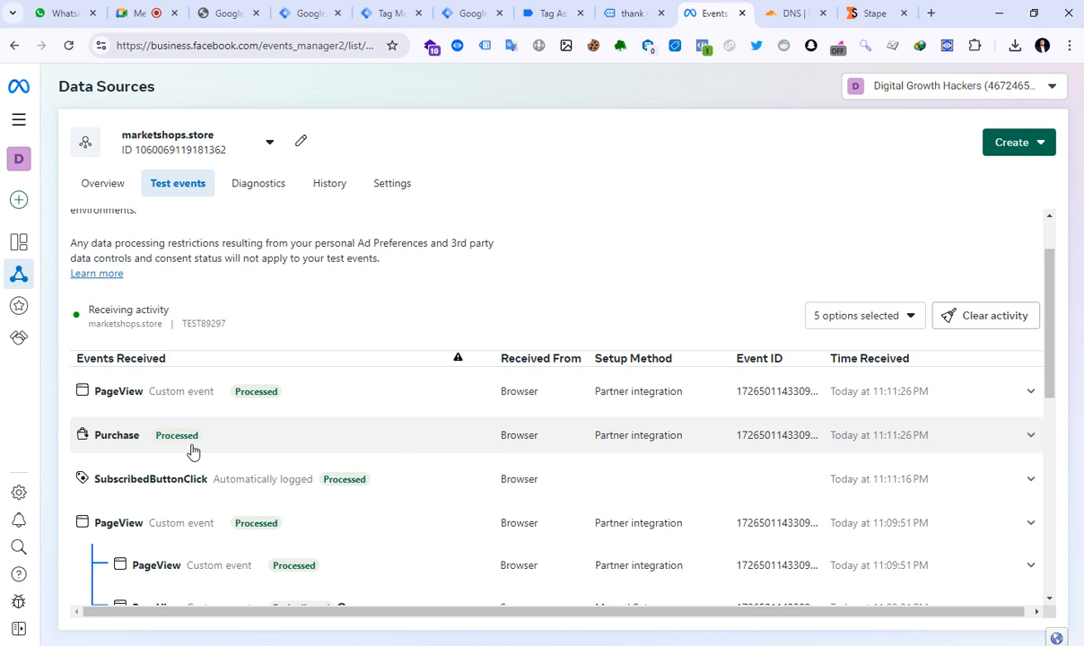
Step: On the thank-you page, inspect the Purchase event in Meta Pixel Helper, including its value, content_name and content_ids
left_click(636, 14)
left_click(704, 47)
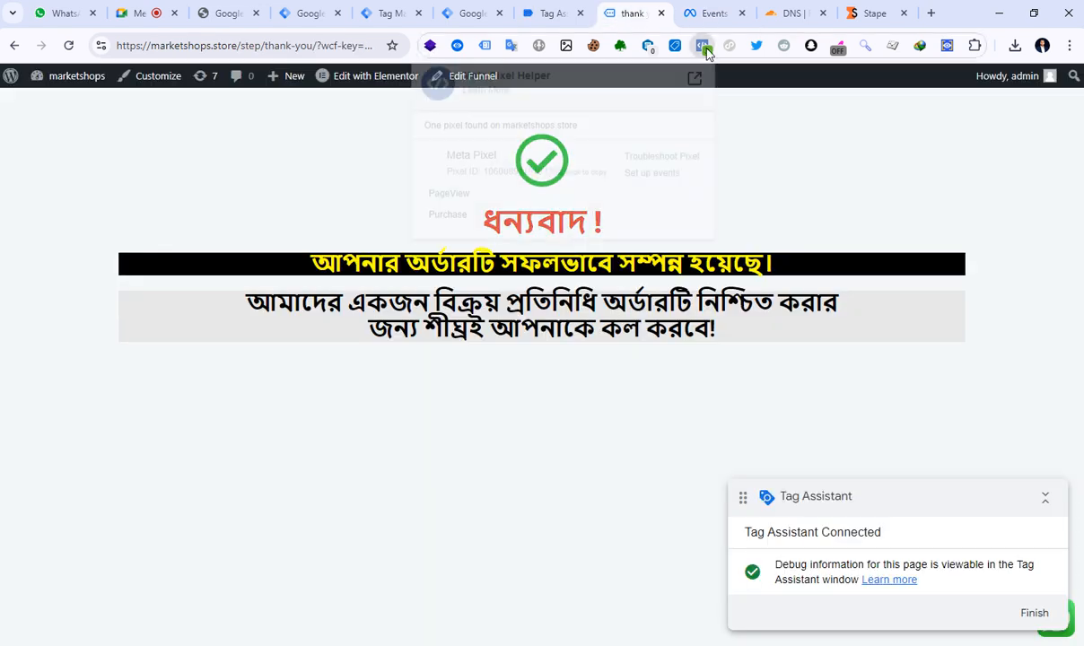
left_click(462, 220)
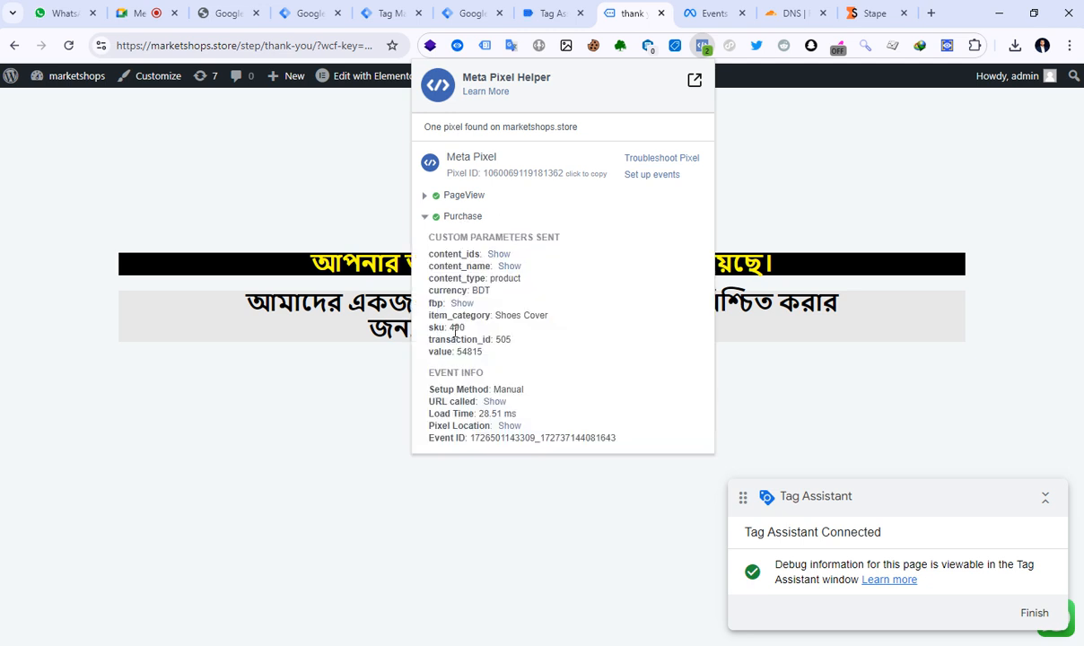
left_click_drag(456, 353, 492, 360)
left_click(466, 353)
left_click(505, 266)
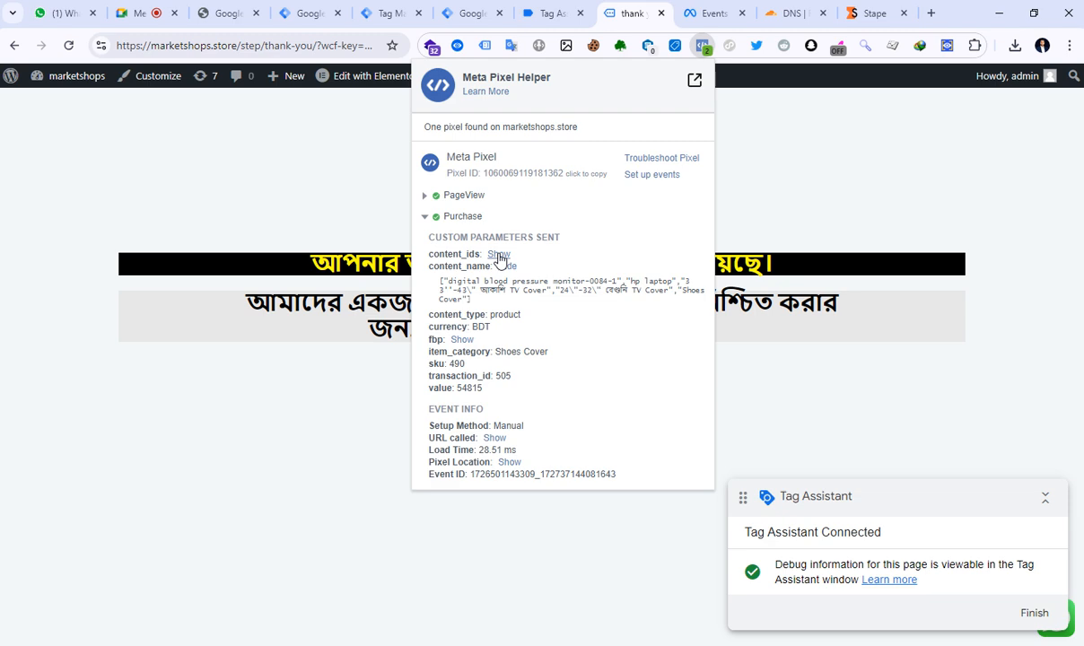
left_click(502, 256)
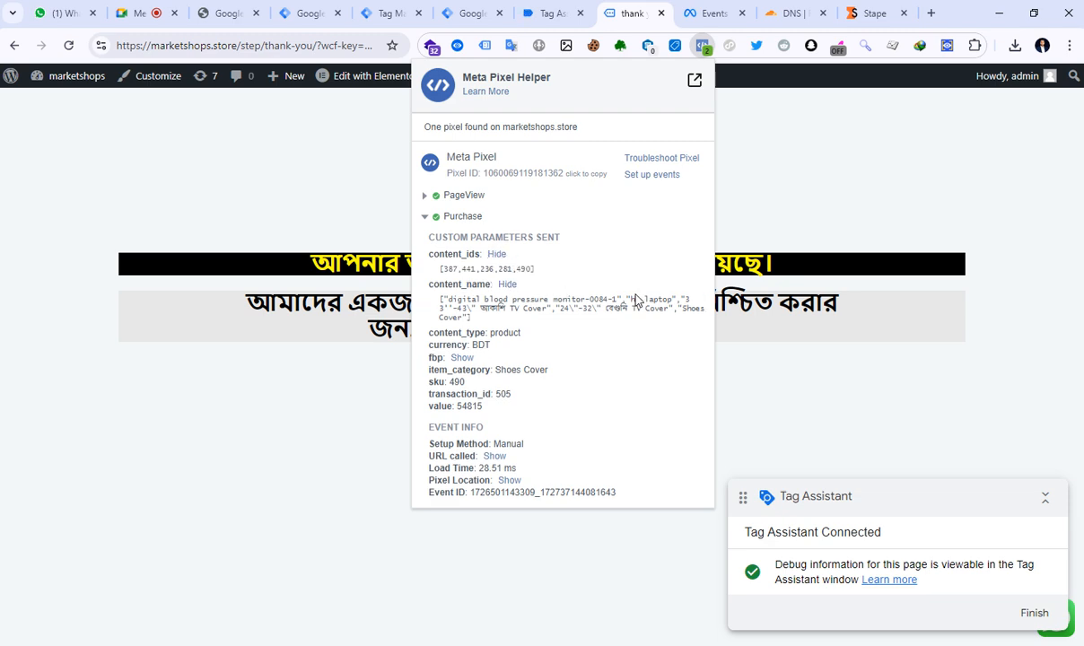
Step: In Events Manager, examine the browser and server Purchase events and the full parameter list, and collapse the details
left_click(715, 12)
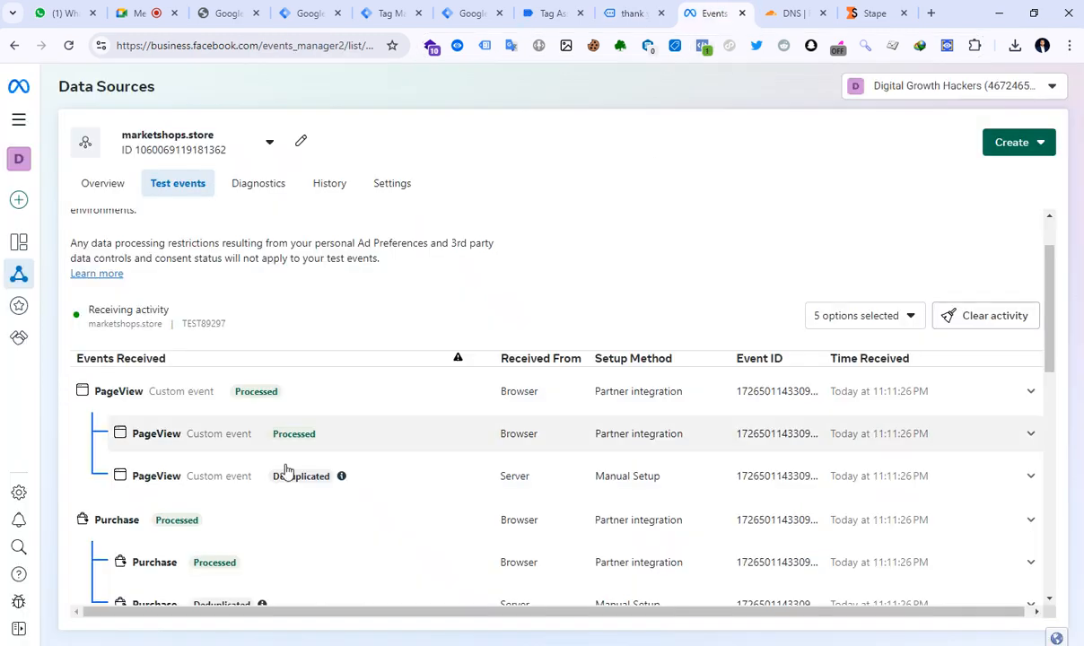
scroll(286, 471, "down", 2)
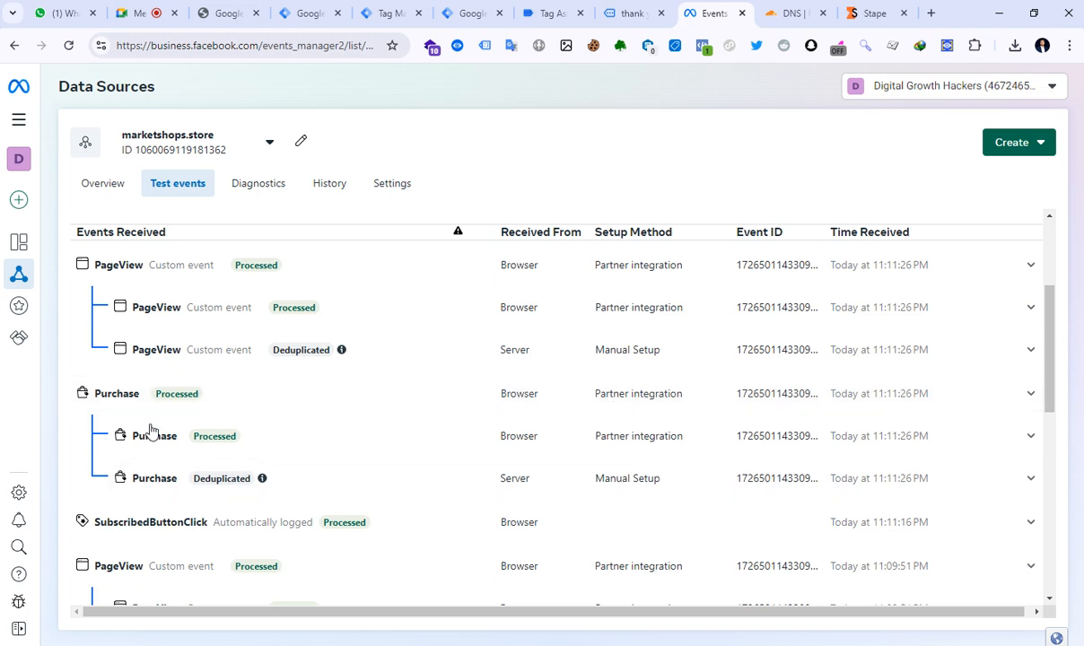
left_click(114, 397)
scroll(138, 379, "down", 3)
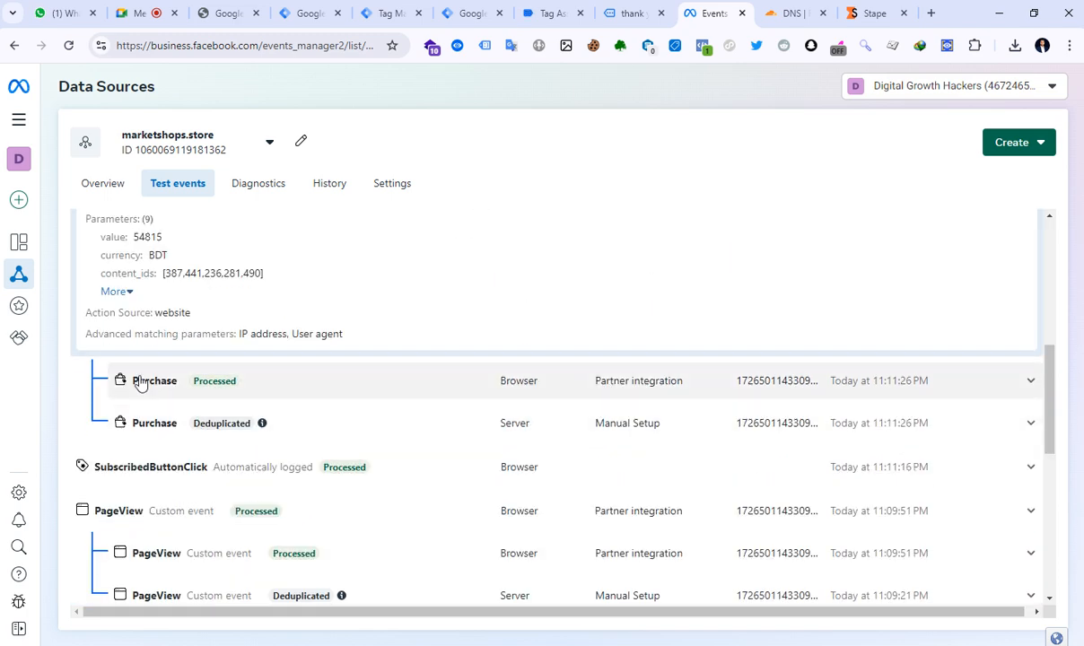
left_click(122, 298)
scroll(280, 348, "up", 2)
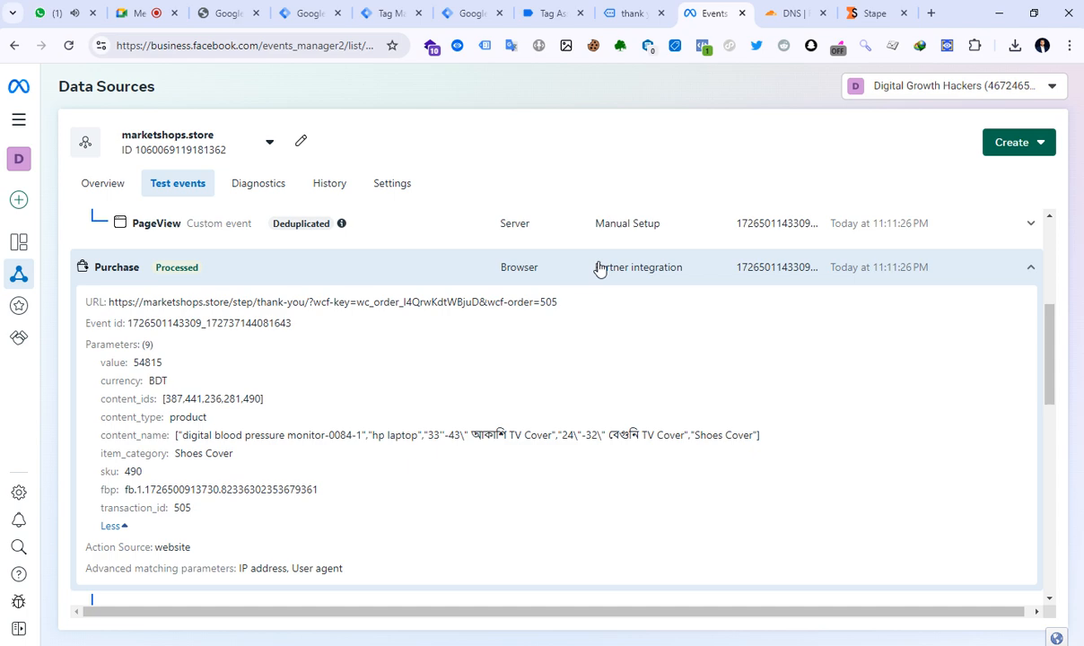
left_click(867, 14)
left_click(709, 14)
left_click(125, 269)
scroll(539, 320, "up", 3)
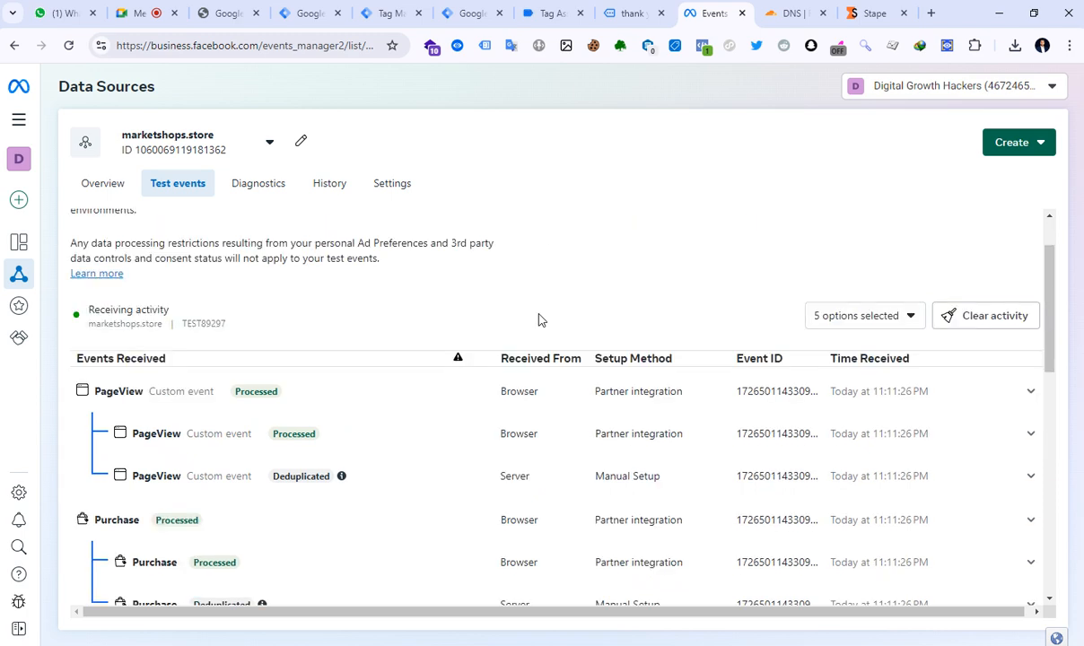
Step: Review the server container's preview summary, the Tag Assistant session, the DNS page and the custom loader setup in Stape
left_click(388, 13)
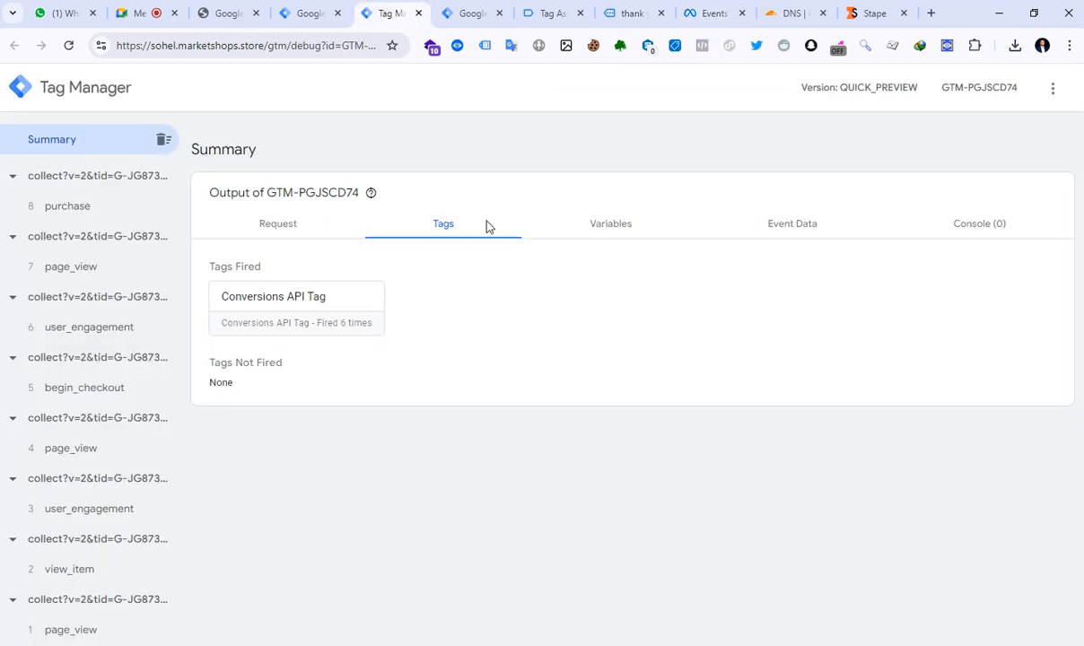
left_click(542, 13)
left_click(798, 14)
left_click(873, 12)
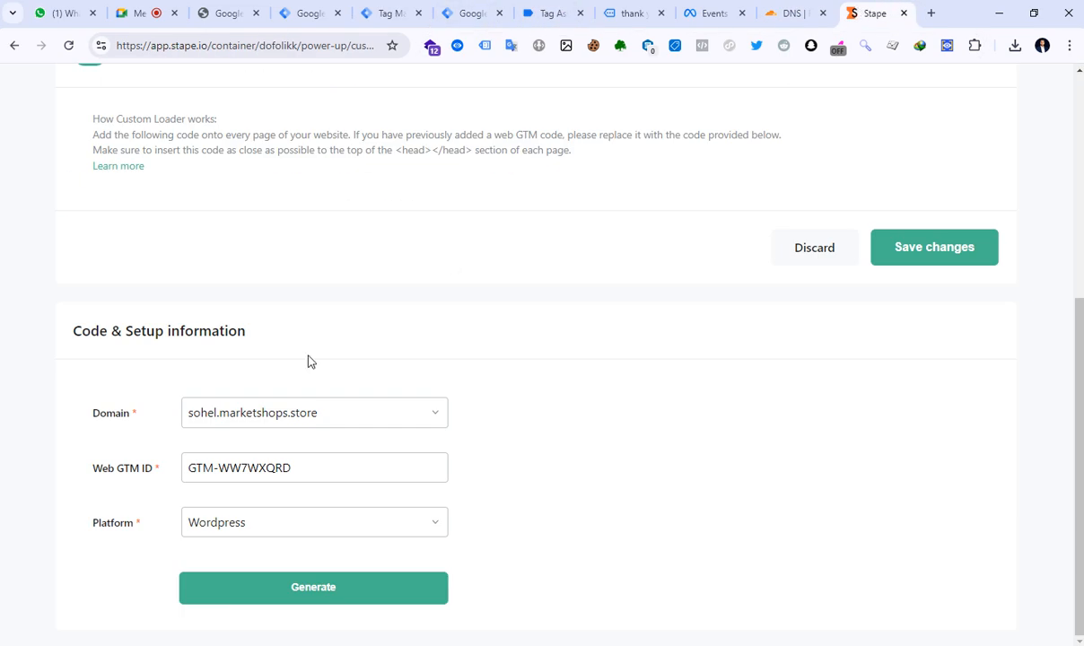
Step: In Events Manager, filter the test events to hide the PageView and SubscribedButtonClick entries, and review the remaining events
left_click(706, 15)
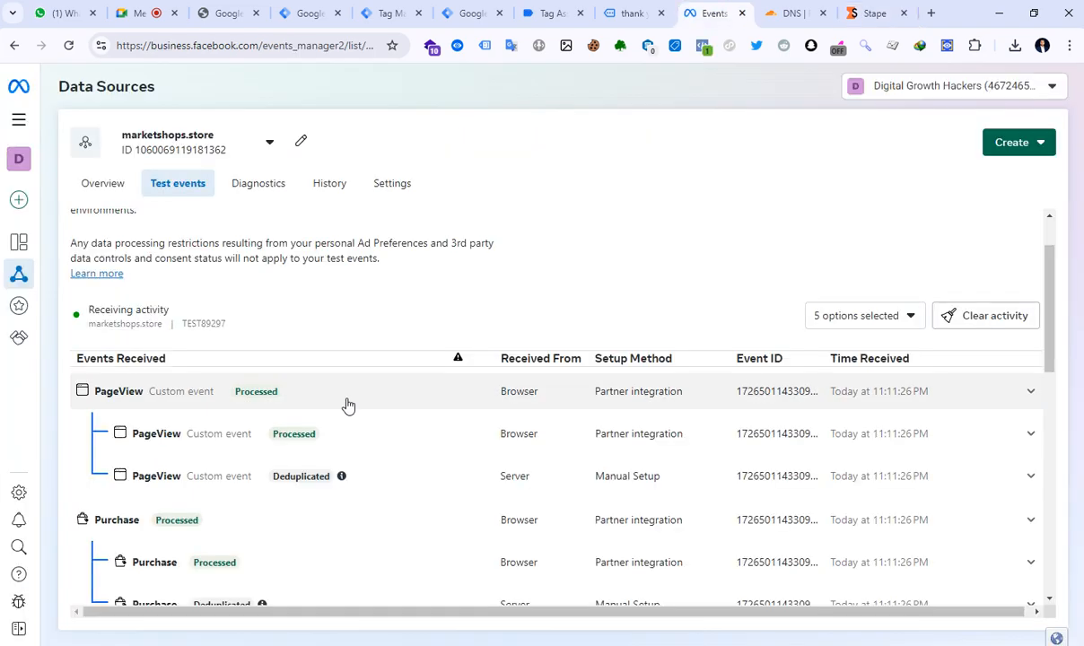
left_click(854, 318)
left_click(824, 365)
left_click(707, 299)
scroll(348, 456, "down", 2)
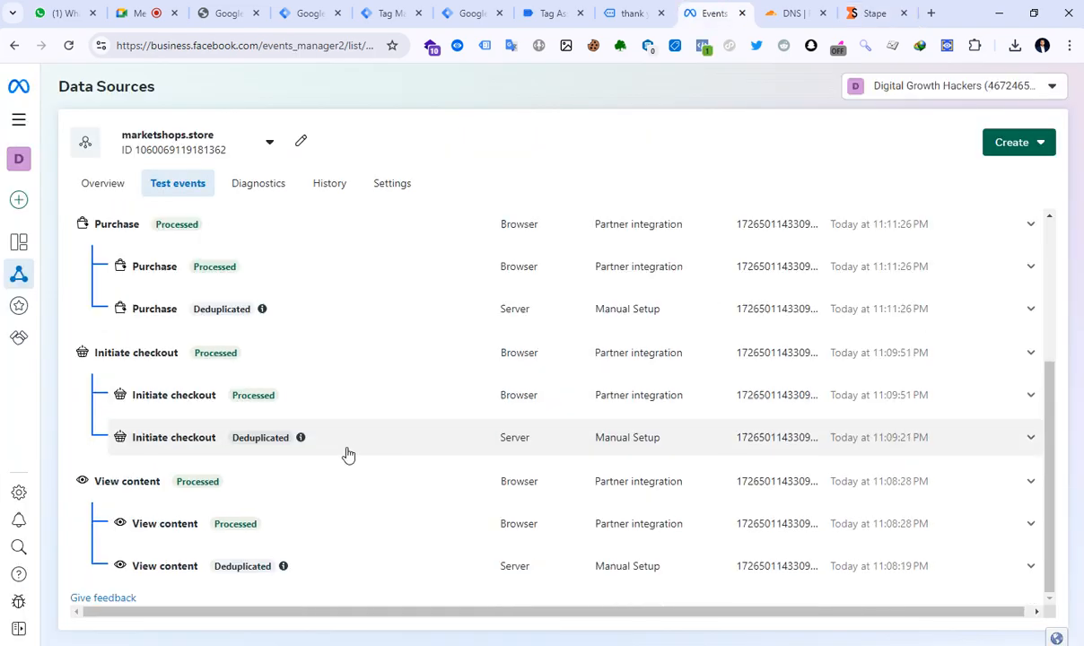
scroll(330, 470, "up", 3)
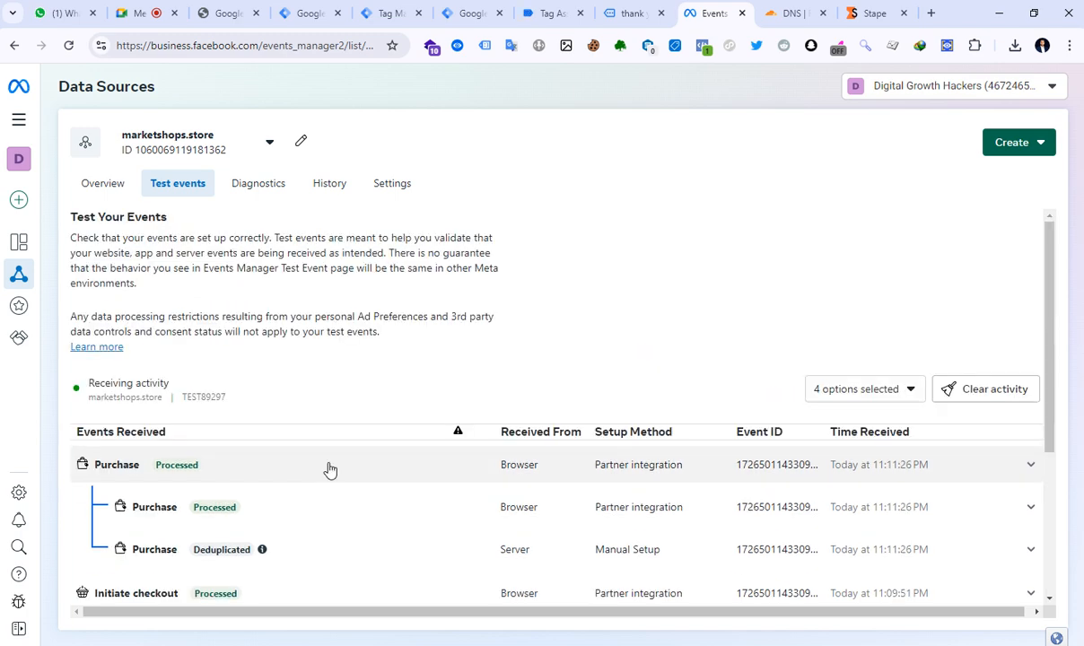